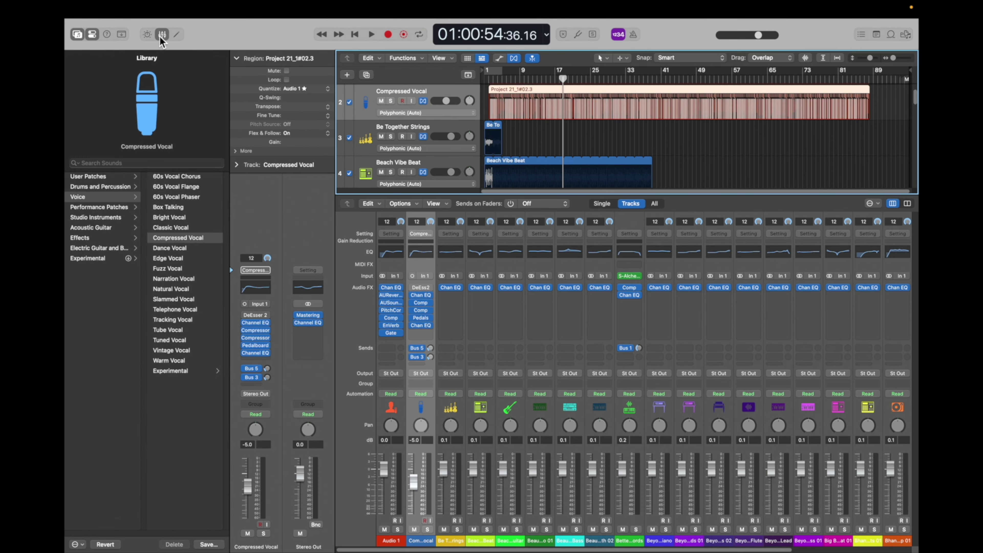
scroll(677, 281, "down", 3)
scroll(678, 284, "up", 10)
scroll(676, 279, "down", 6)
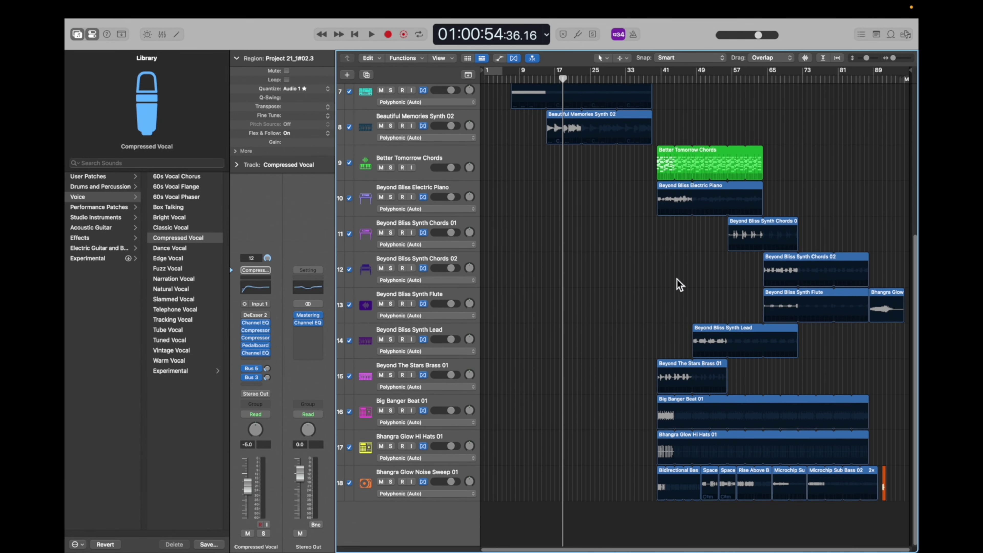
scroll(677, 279, "up", 6)
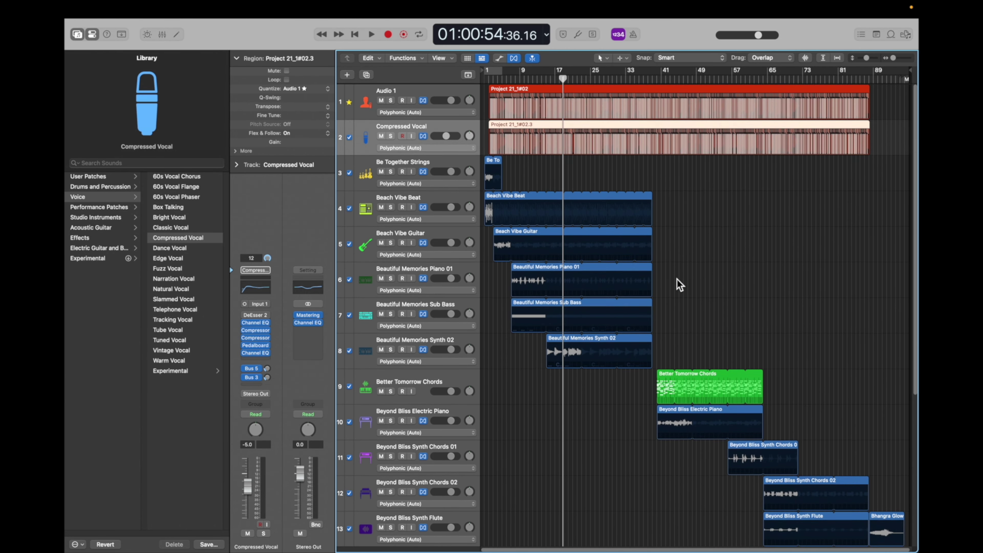
- Enable Dolby Atmos as the project's spatial audio format, accept the conversion to 7.1.2 surround, and close the project settings
mouse_move(230, 6)
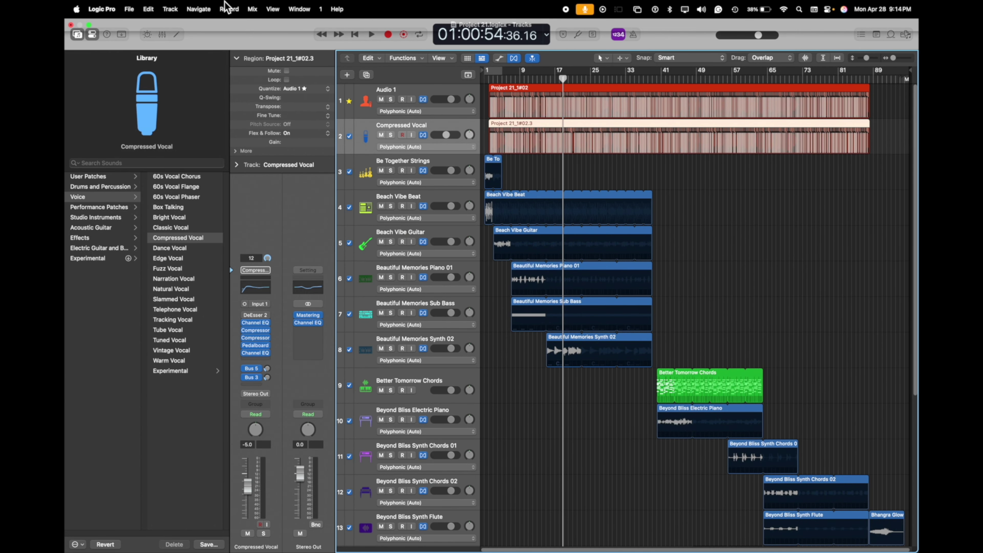
left_click(252, 9)
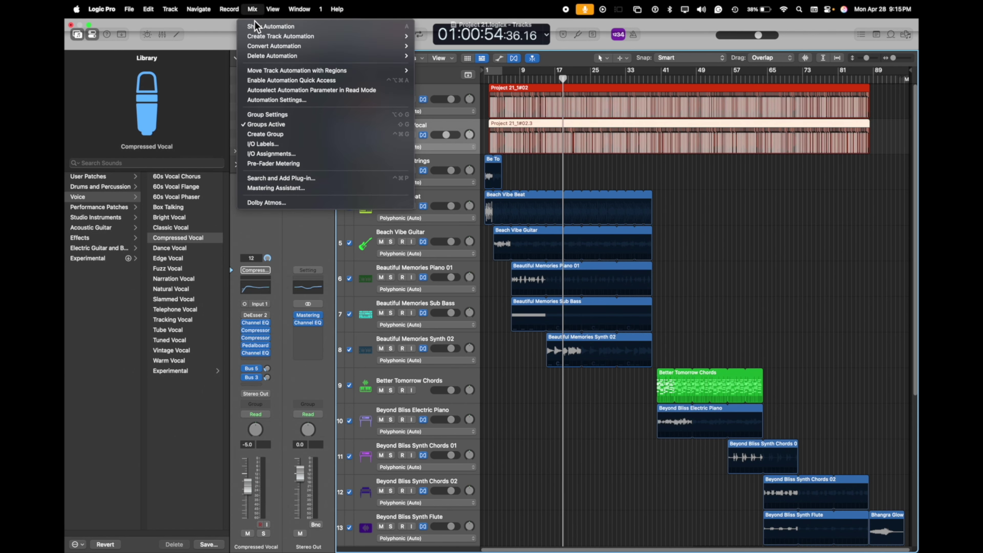
left_click(281, 203)
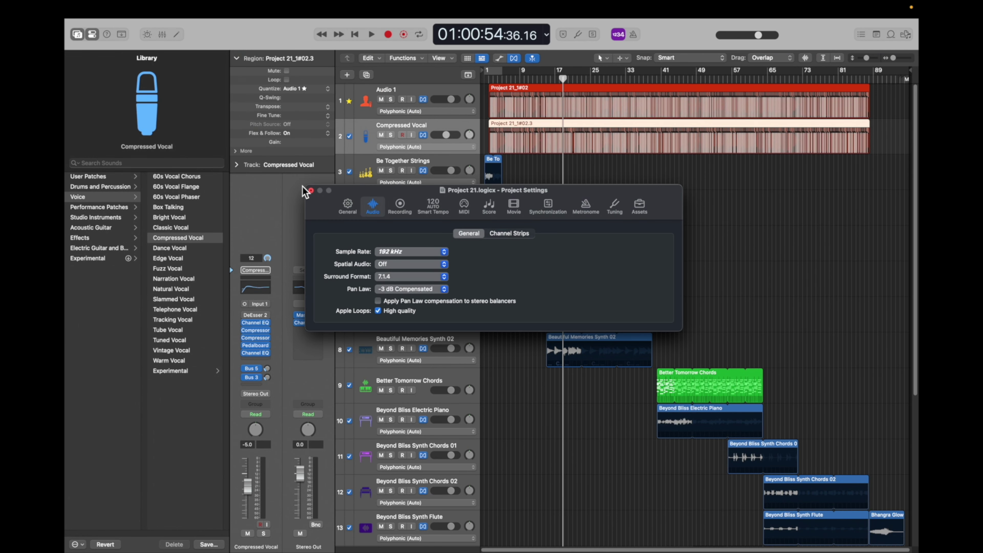
left_click(446, 267)
left_click(390, 276)
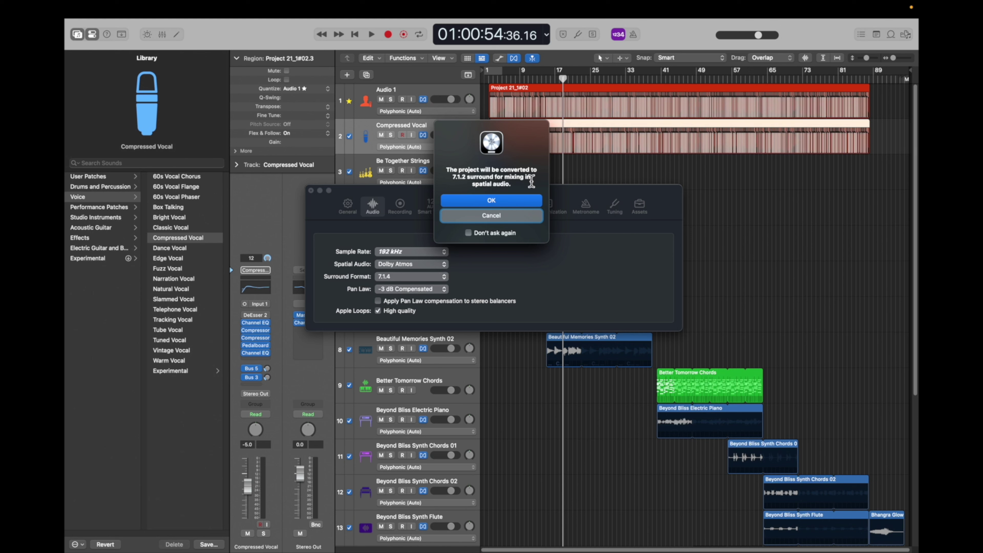
left_click(516, 202)
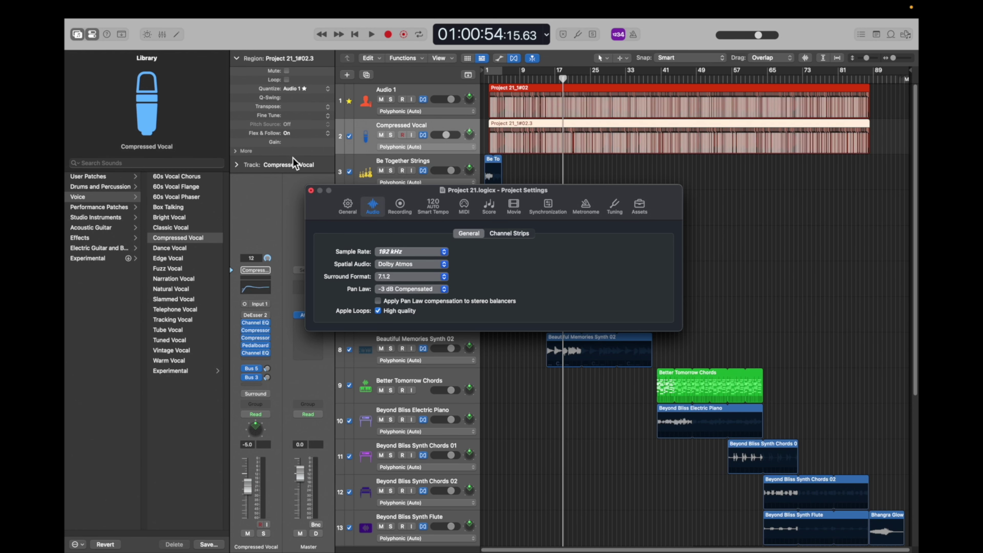
left_click(310, 190)
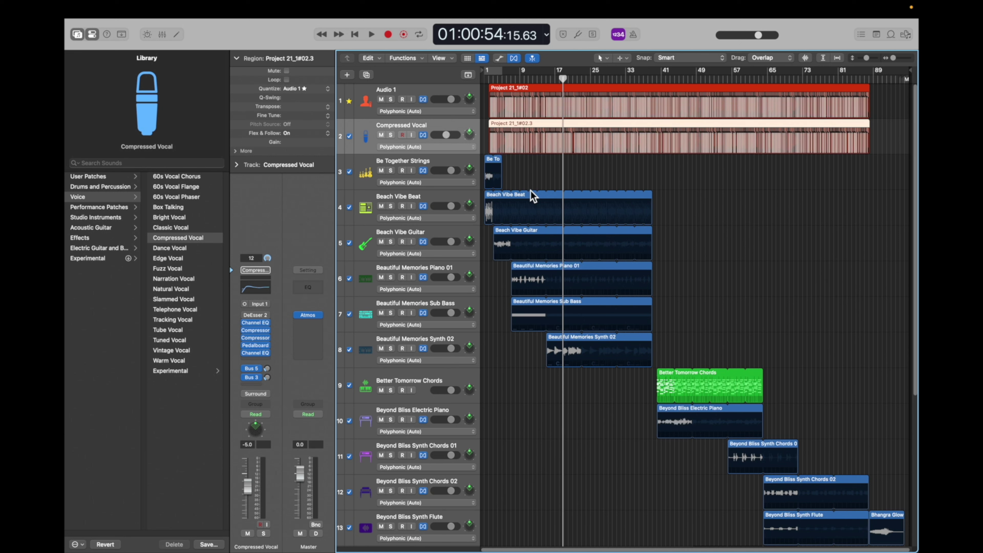
left_click(129, 9)
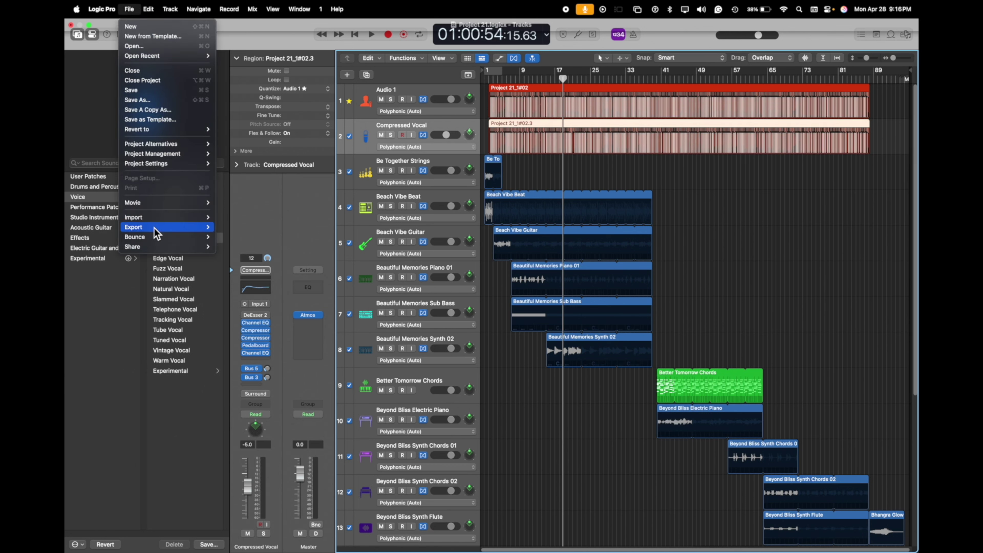
mouse_move(154, 228)
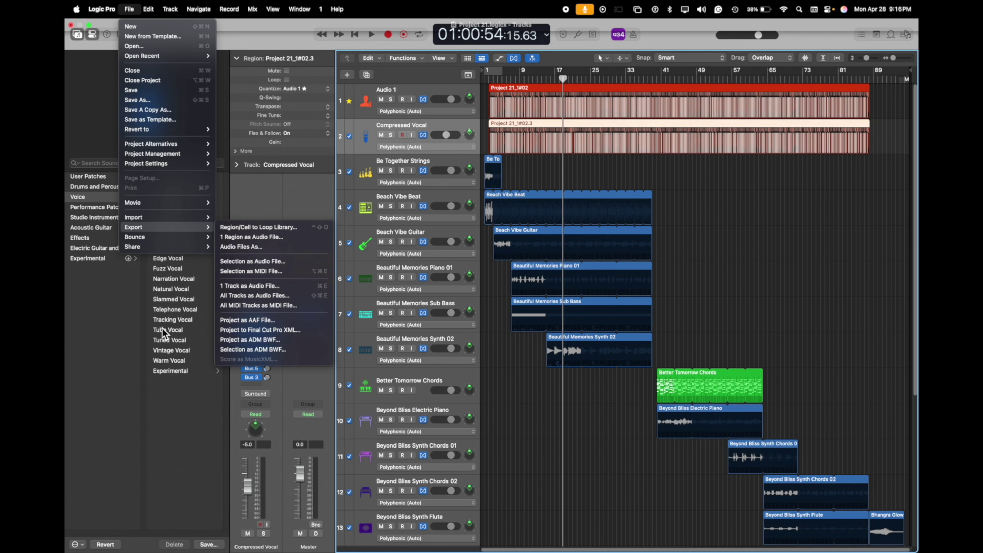
left_click(117, 360)
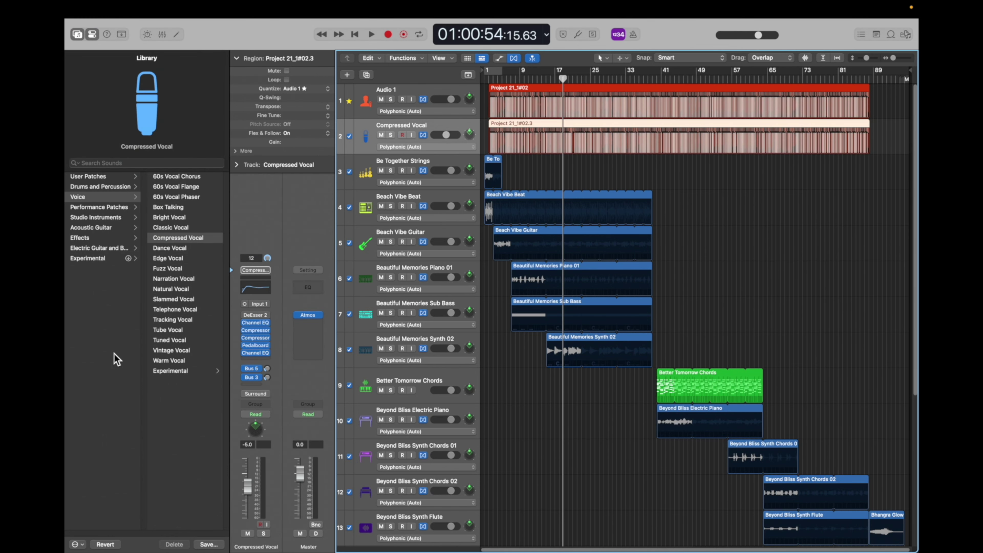
scroll(457, 281, "down", 5)
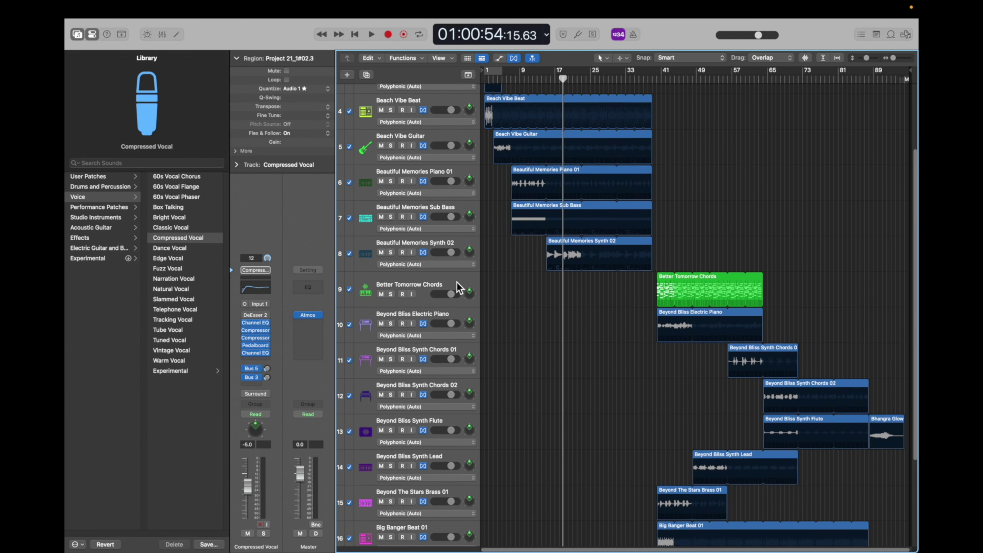
scroll(457, 285, "down", 5)
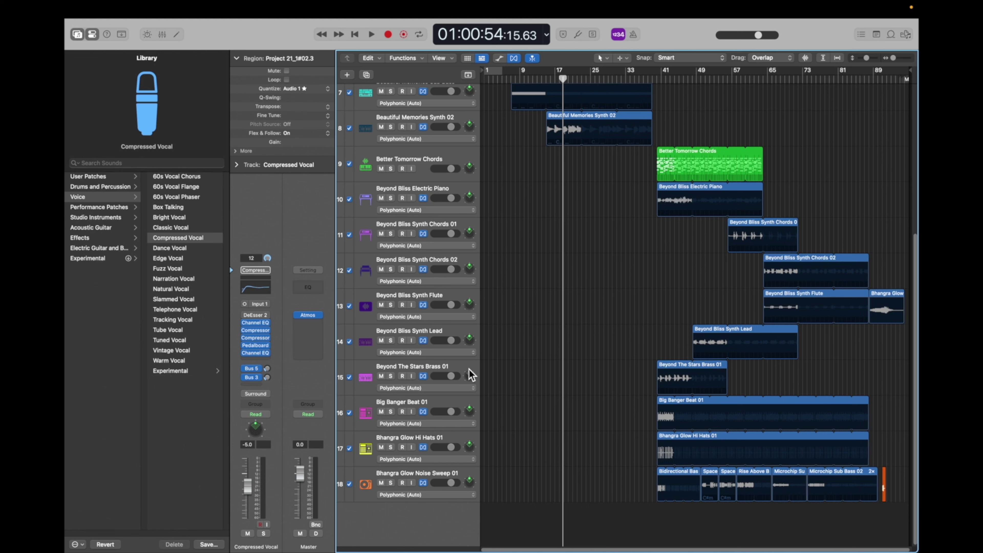
- In the master's Dolby Atmos plug-in, set the 5.1 and 5.1.x downmix to Direct render, 5.1 to 2.0 to Lt/Rt w/Phase 90, and show 7.1 trims
left_click(309, 315)
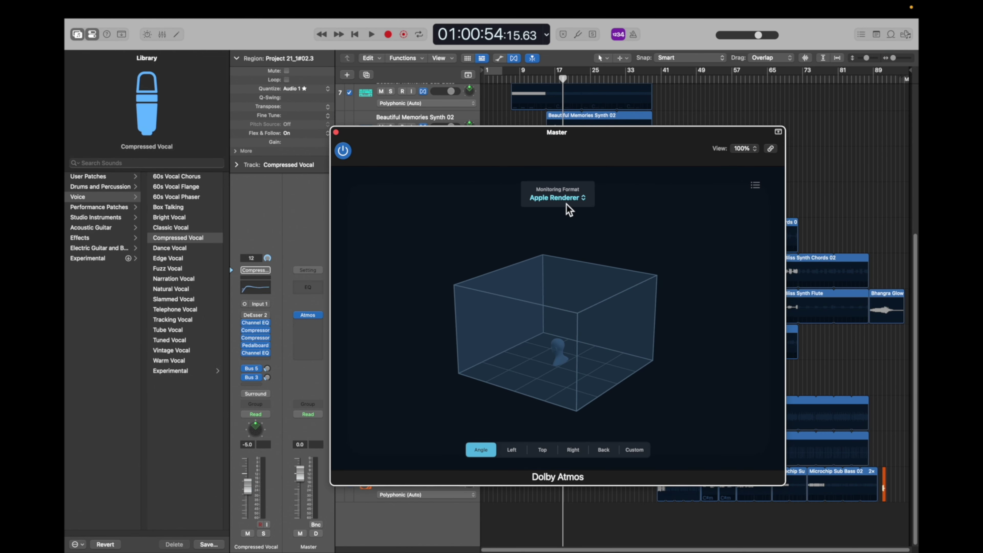
left_click(755, 186)
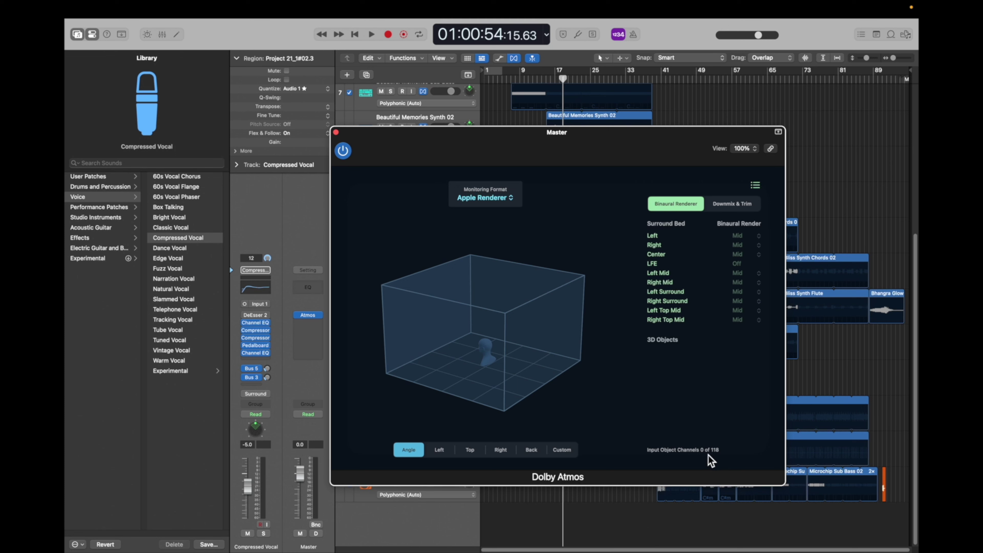
left_click(734, 207)
left_click(722, 248)
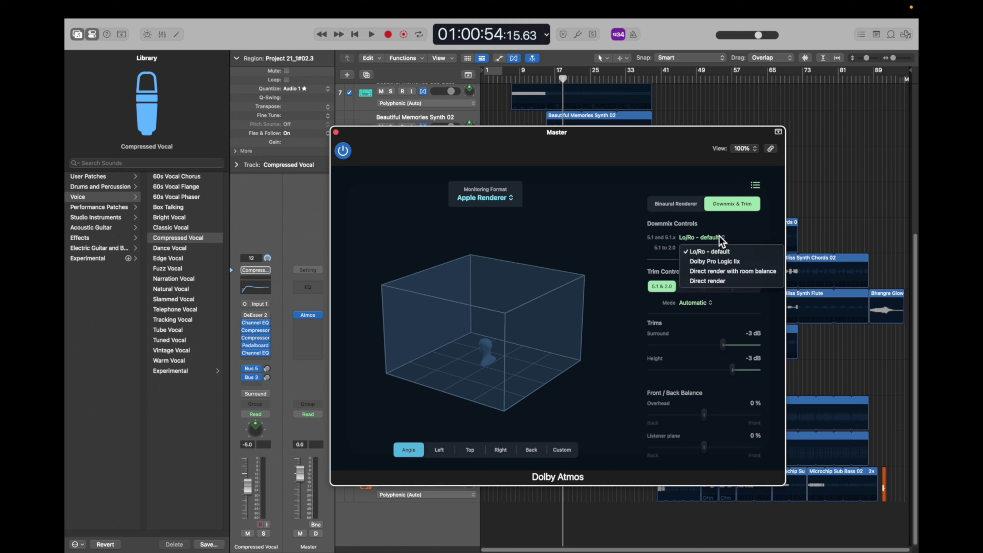
left_click(706, 281)
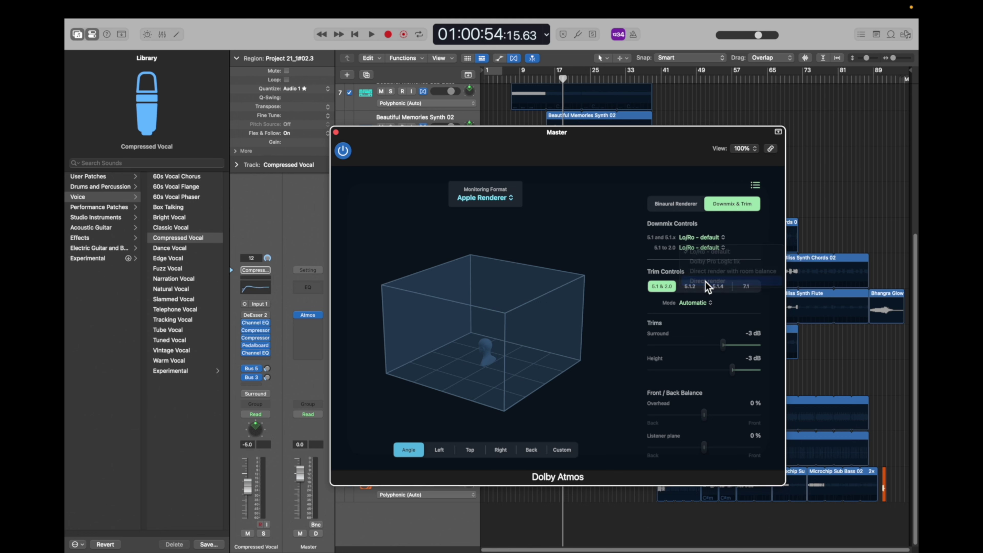
left_click(705, 249)
left_click(709, 282)
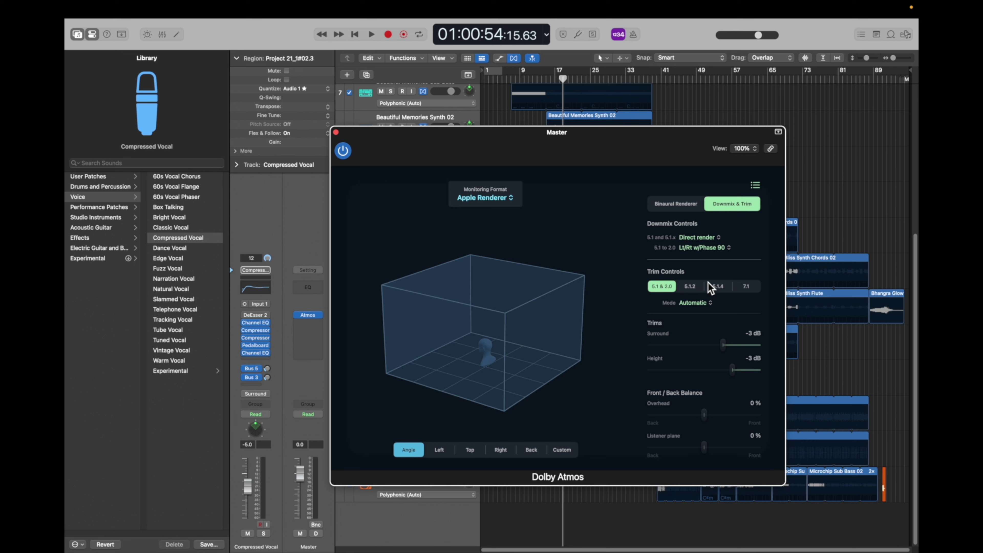
left_click(746, 289)
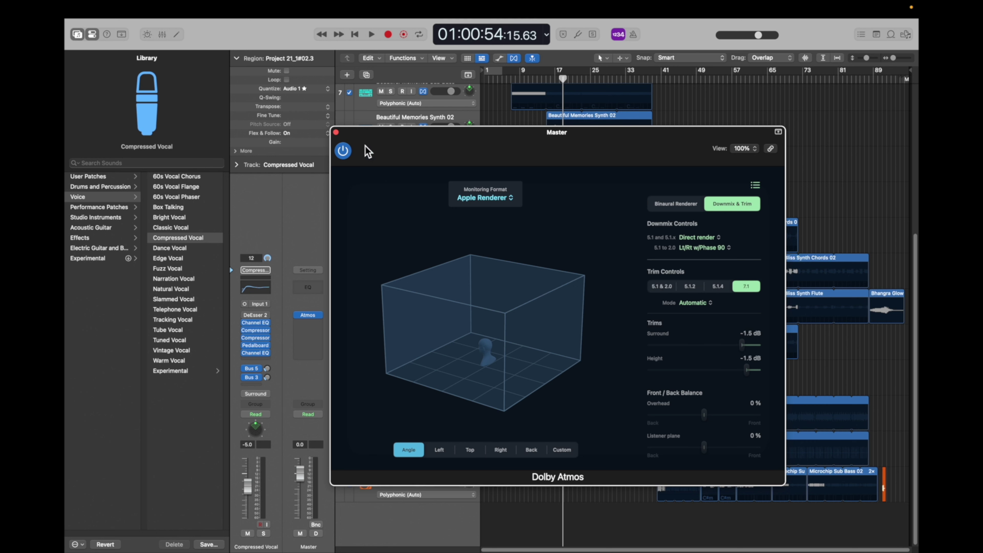
left_click(335, 132)
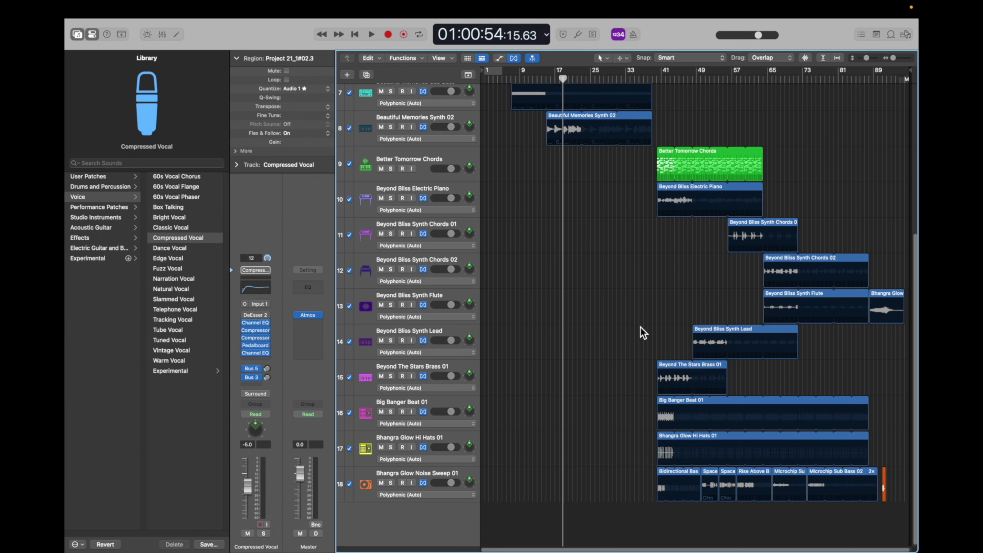
- Select the Be Together Strings track
scroll(643, 341, "up", 8)
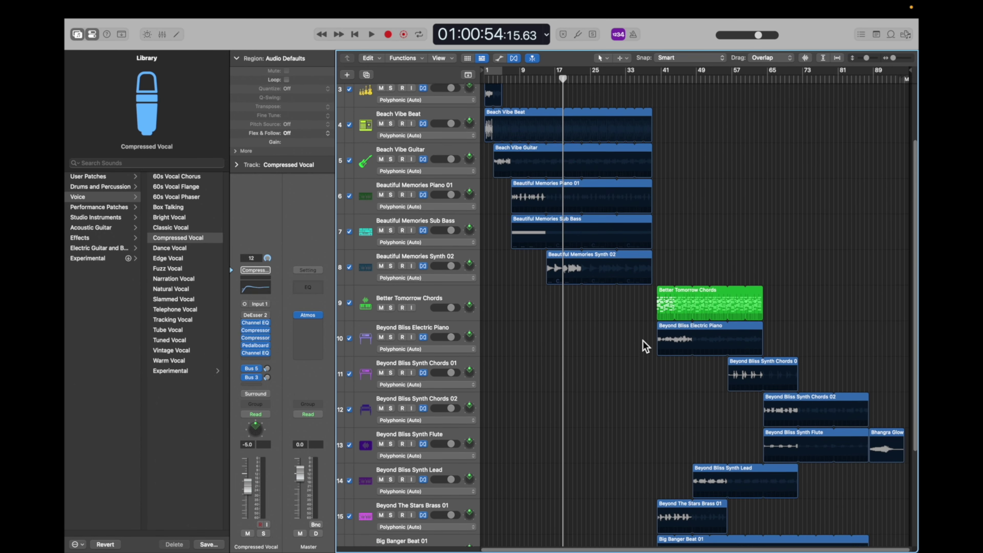
scroll(643, 340, "up", 3)
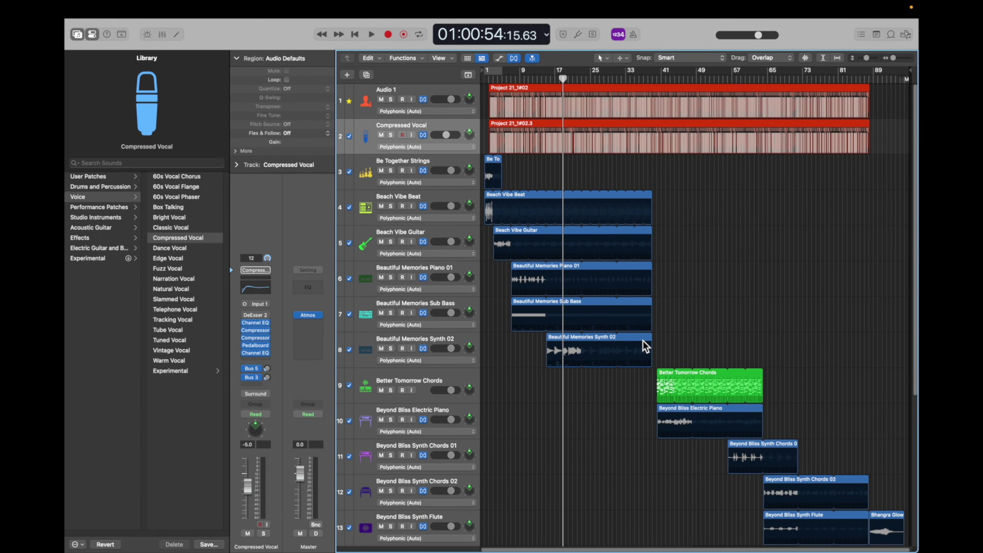
left_click(451, 161)
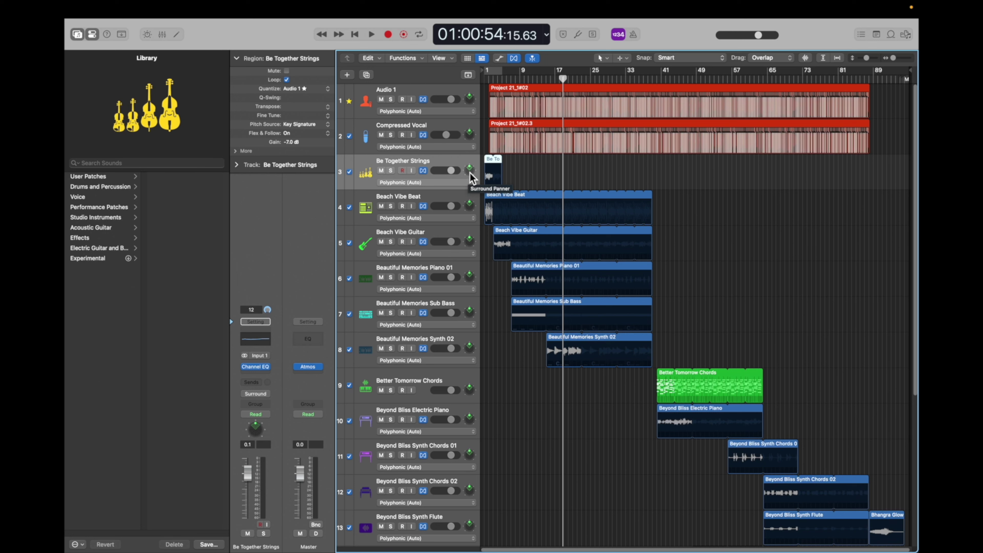
left_click(470, 170)
left_click_drag(470, 169, 470, 164)
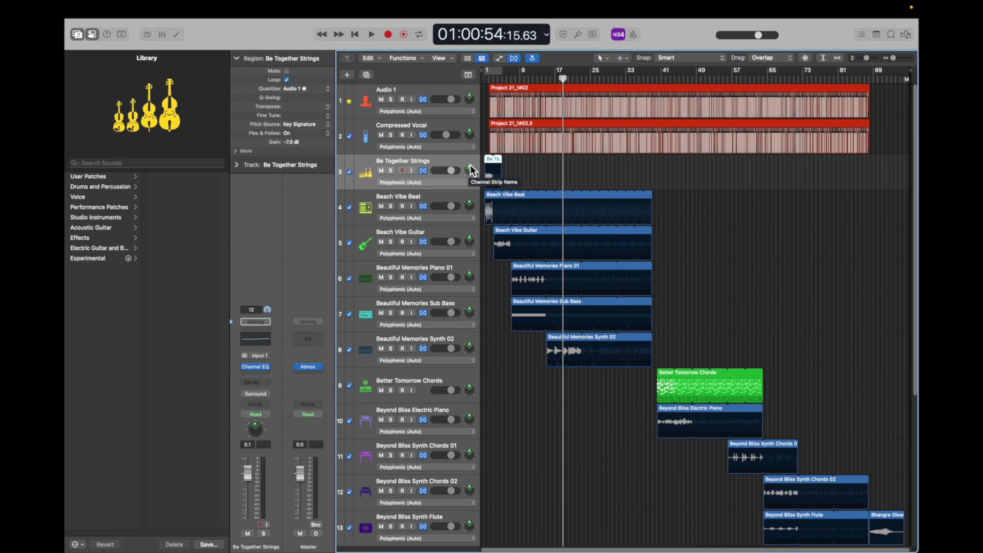
left_click(76, 9)
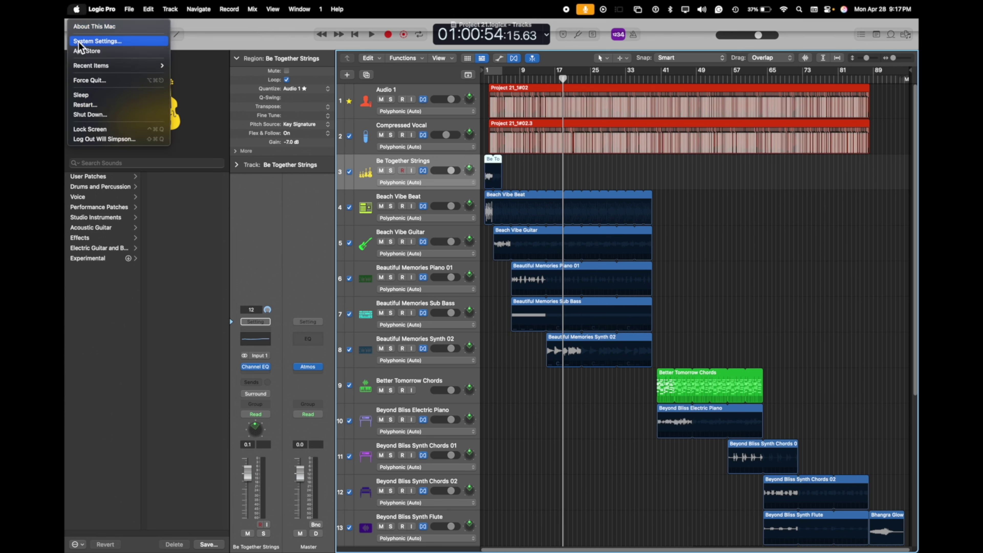
left_click(81, 9)
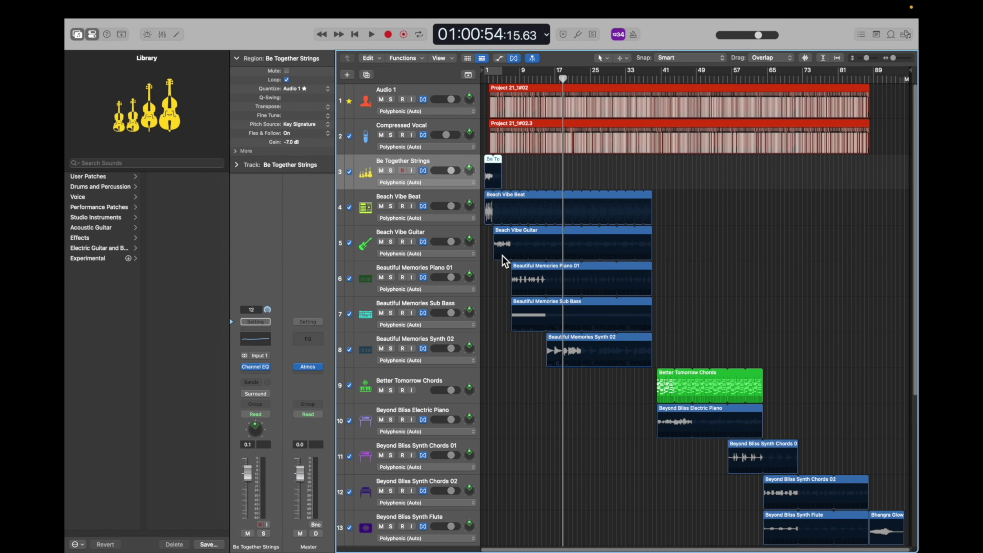
left_click(471, 171)
left_click_drag(471, 170, 470, 167)
right_click(472, 174)
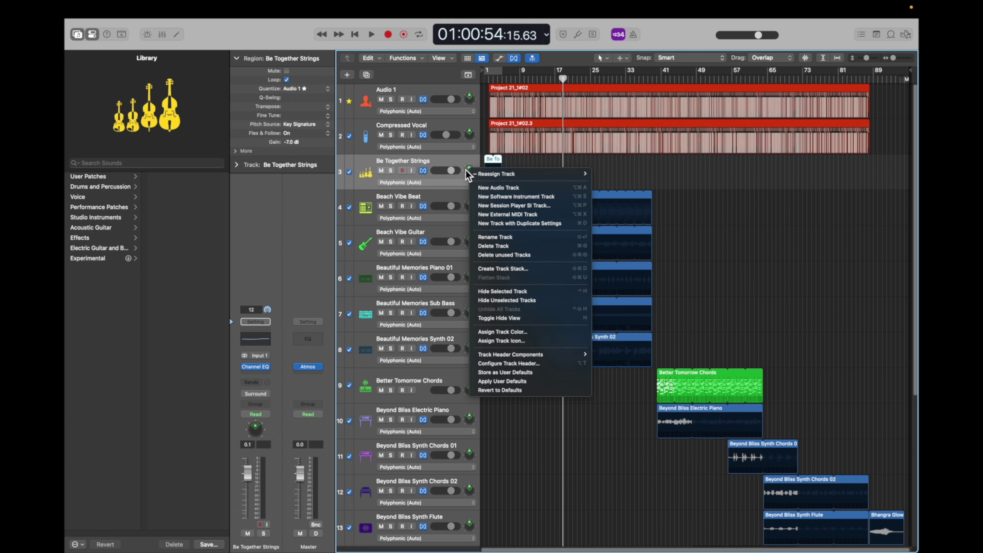
left_click(466, 175)
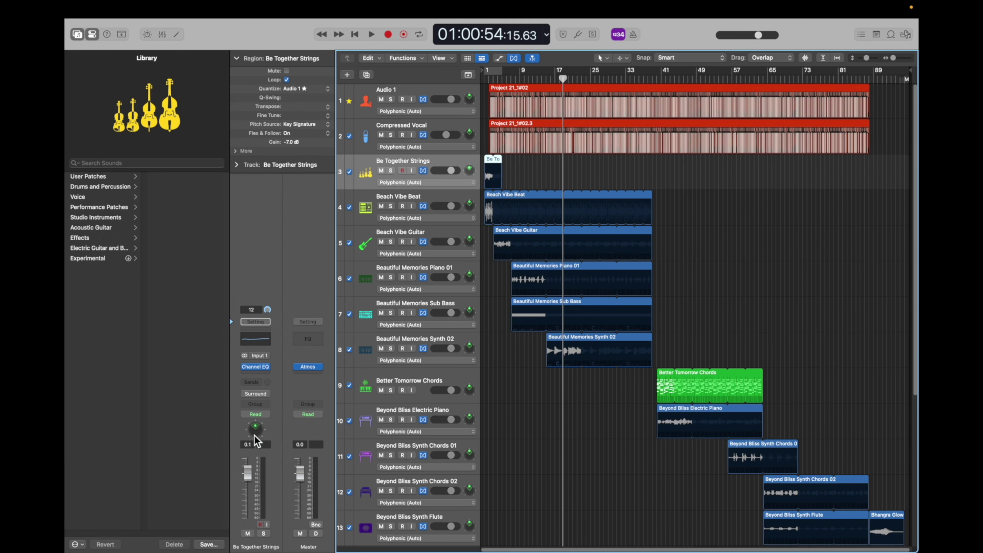
- Switch the Be Together Strings track's pan mode to 3D Object Panner and open its panner window over the arrangement
right_click(256, 431)
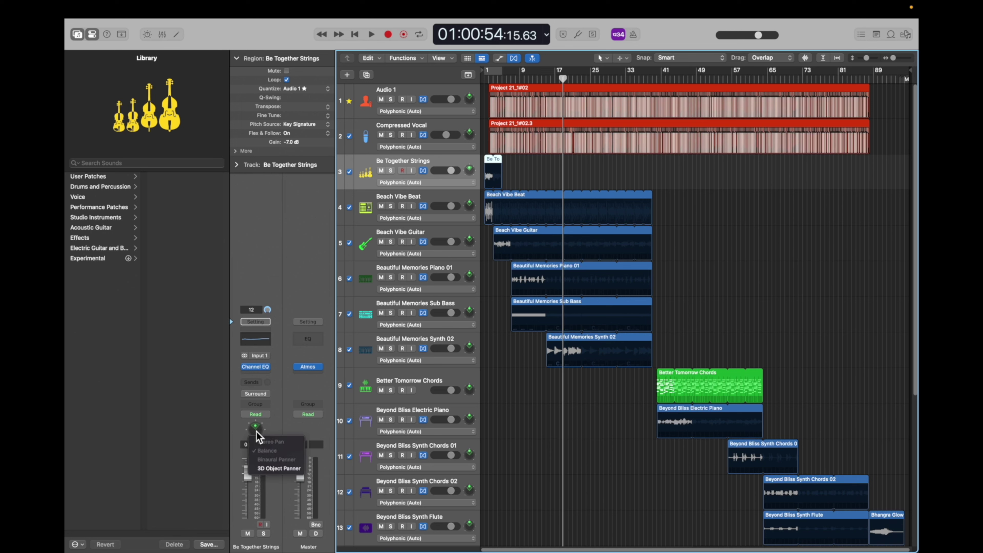
left_click(265, 470)
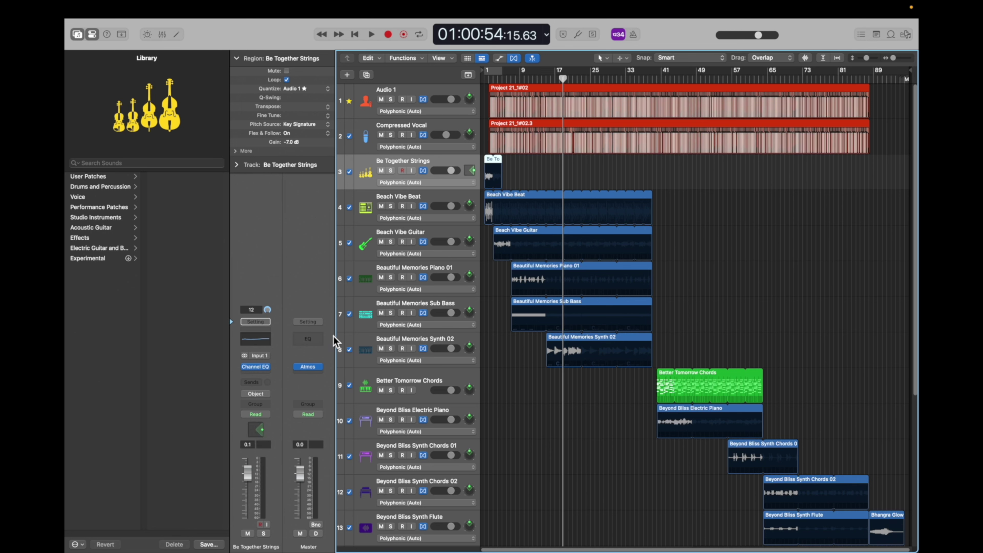
double_click(470, 171)
left_click_drag(471, 134, 698, 129)
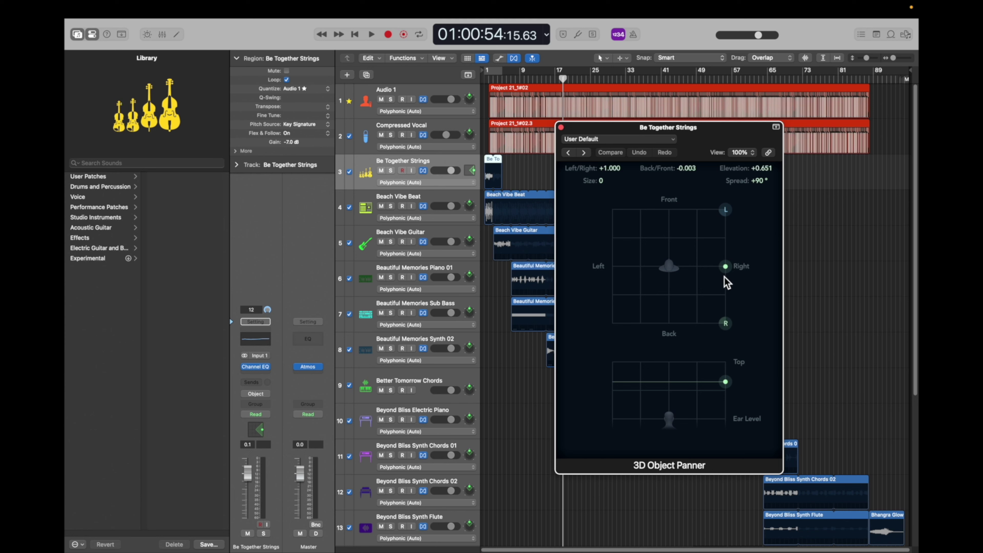
- Place the strings object at the centre back of the 3D Object Panner, with spread +71°, size +50 and elevation about +0.343
left_click_drag(727, 268, 669, 330)
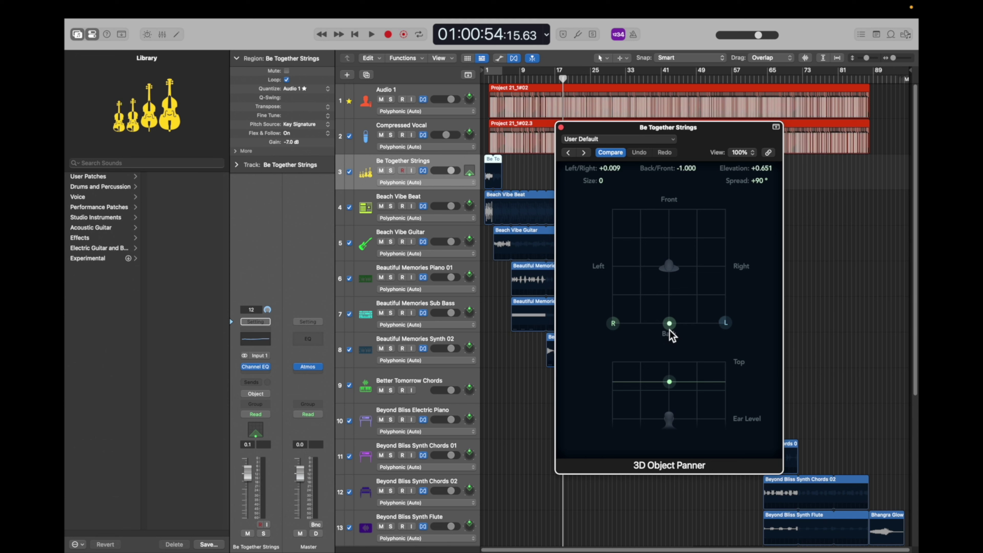
left_click_drag(761, 181, 761, 193)
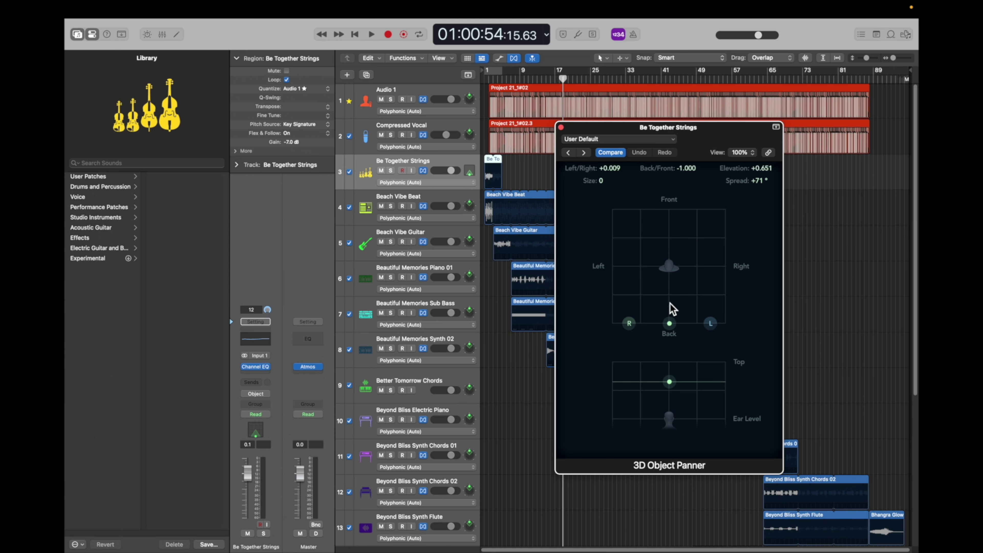
left_click(601, 186)
left_click_drag(601, 186, 602, 174)
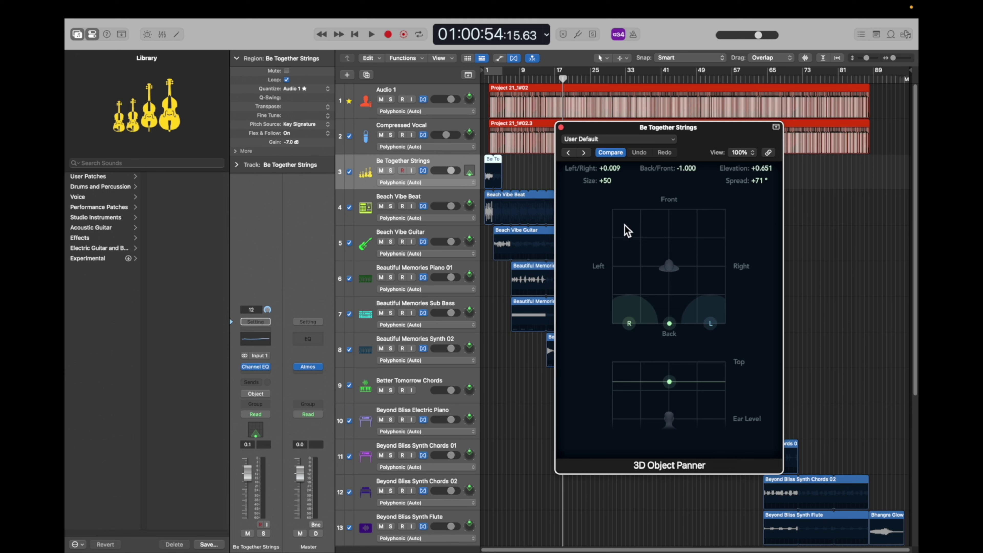
left_click_drag(669, 381, 670, 400)
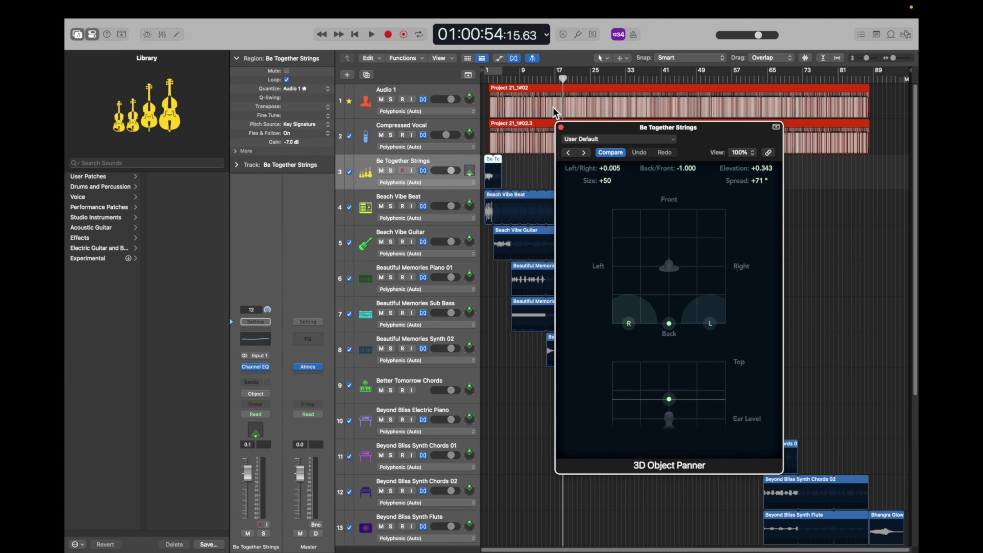
- Close the strings panner window and show the Mixer with the Beach Vibe Beat track selected
left_click(561, 127)
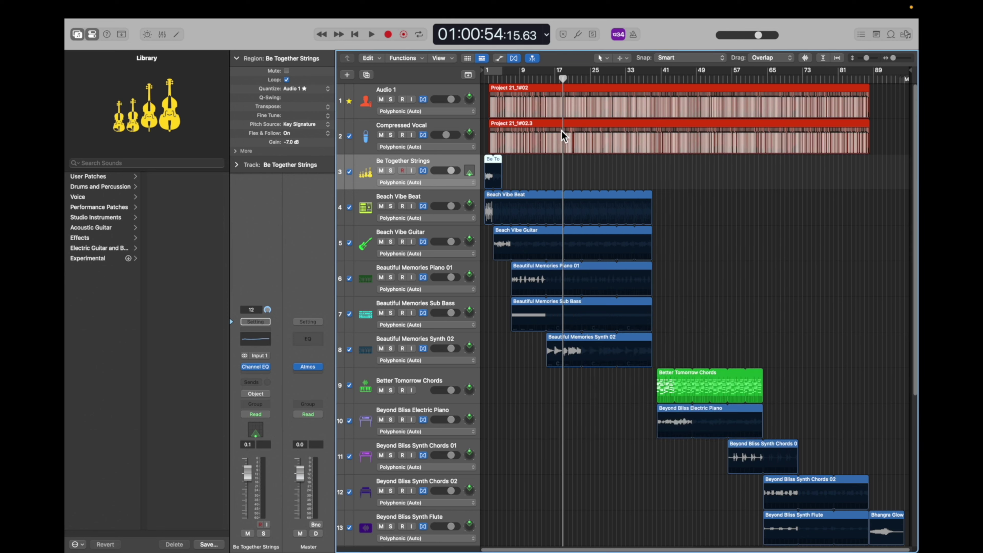
right_click(470, 204)
left_click(463, 194)
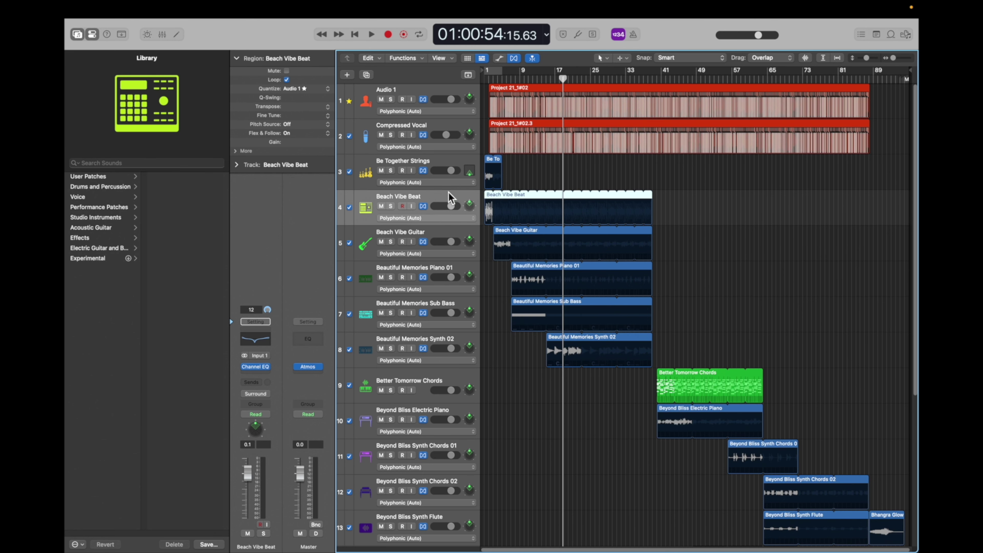
left_click(161, 36)
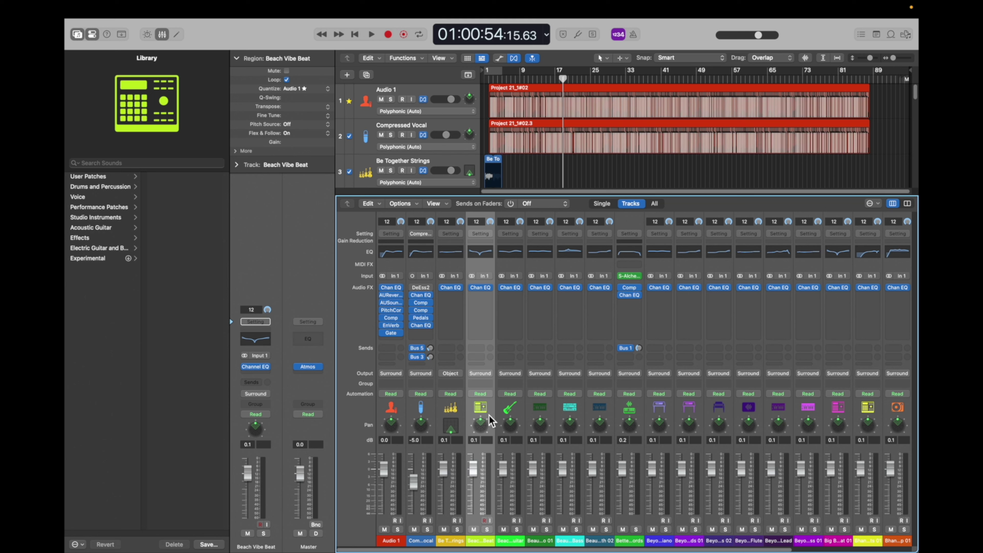
- Switch the Beach Vibe Beat channel's pan mode to 3D Object Panner and open its panner window
right_click(484, 424)
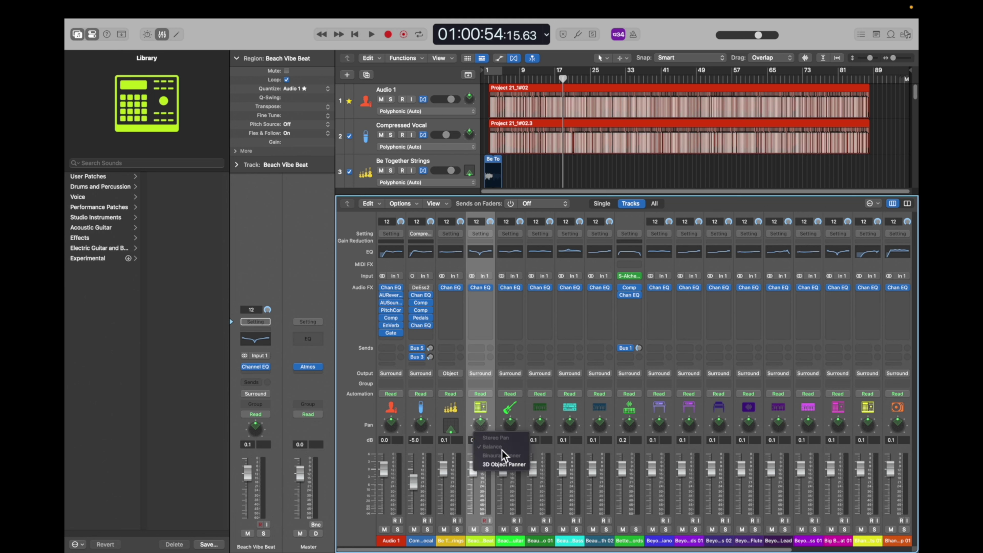
left_click(490, 465)
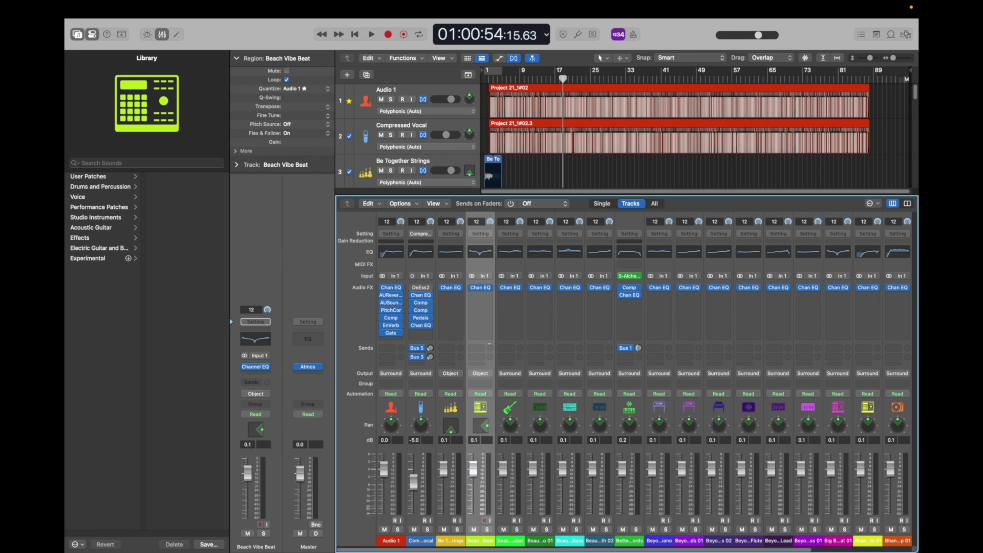
double_click(481, 424)
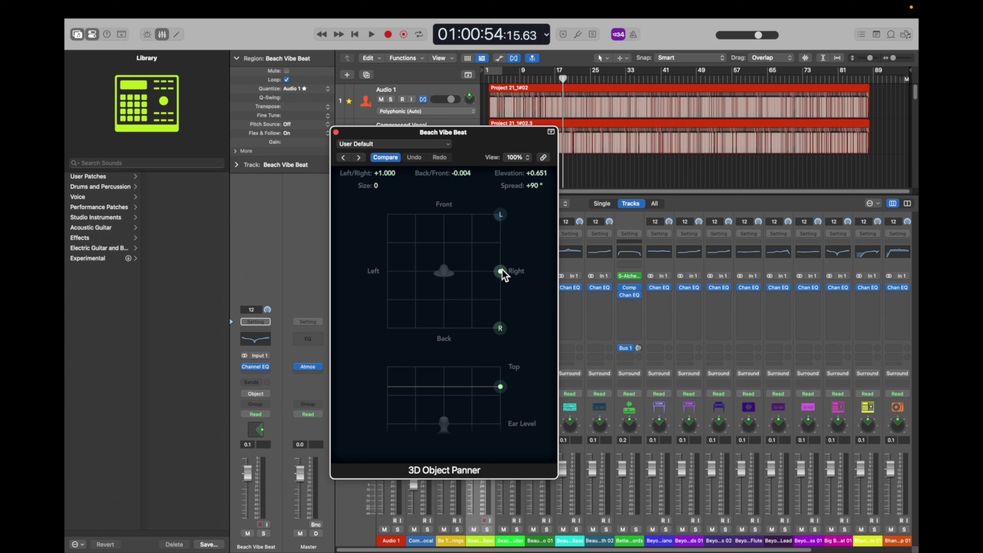
- Place the beat object at the centre front with spread +76°, elevation about +0.343 and size +36, and close its panner
left_click_drag(501, 271, 446, 210)
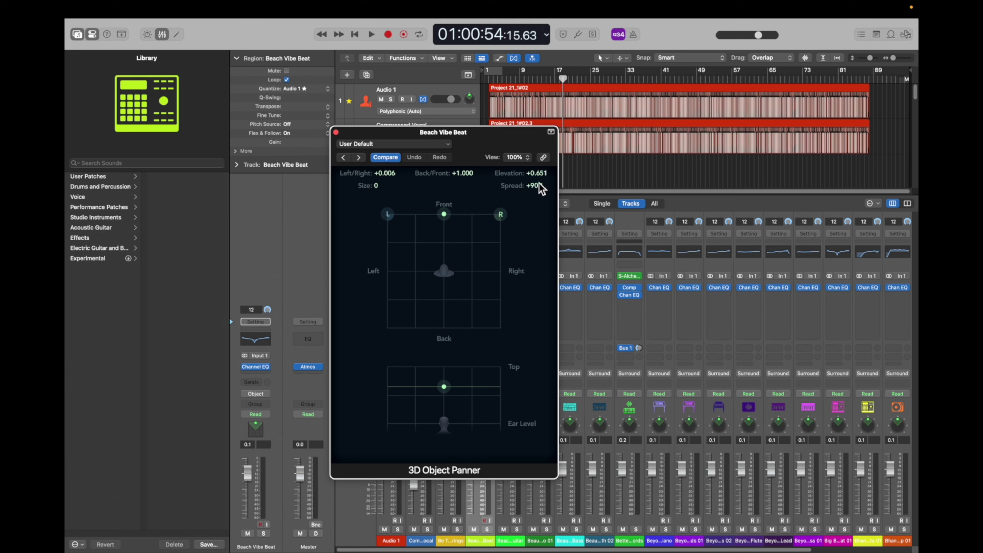
left_click_drag(536, 186, 534, 184)
left_click_drag(446, 388, 447, 406)
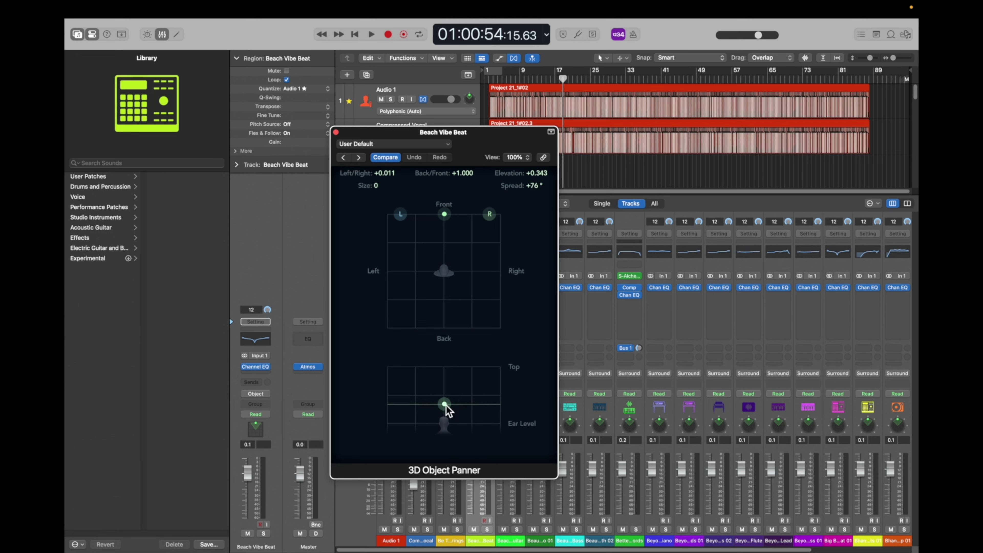
left_click_drag(377, 190, 378, 177)
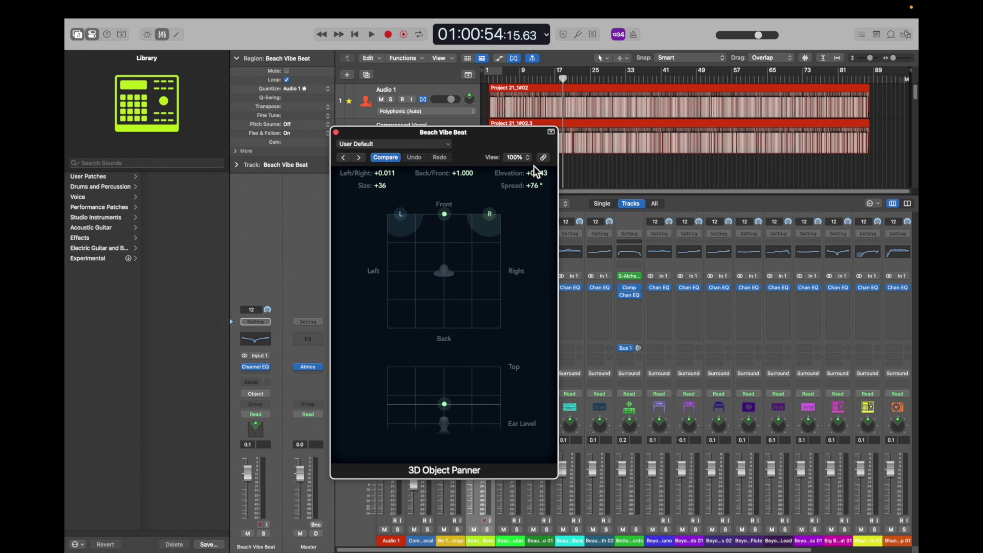
left_click(336, 132)
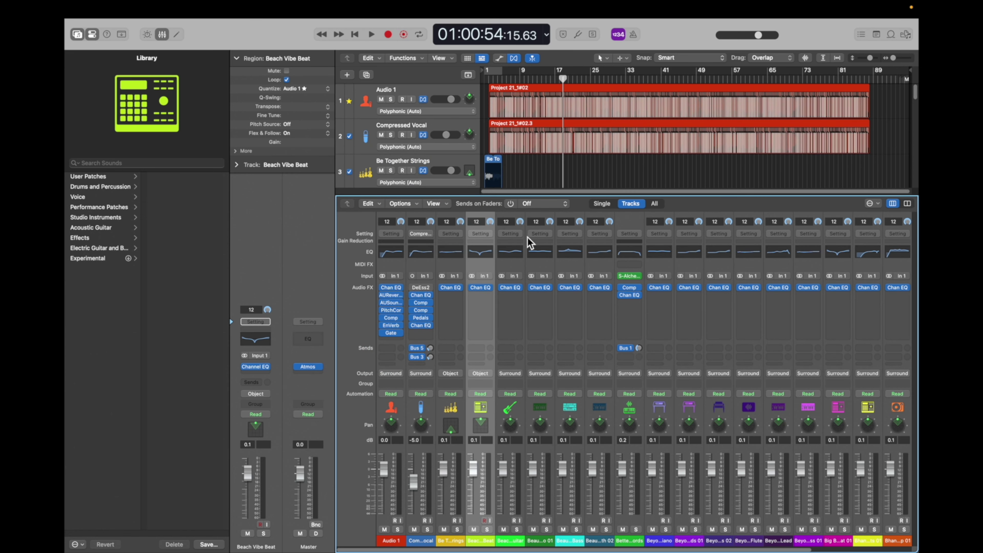
- Switch the Beach Vibe Guitar channel's pan mode to 3D Object Panner and open its panner window
right_click(510, 428)
left_click(525, 467)
double_click(511, 427)
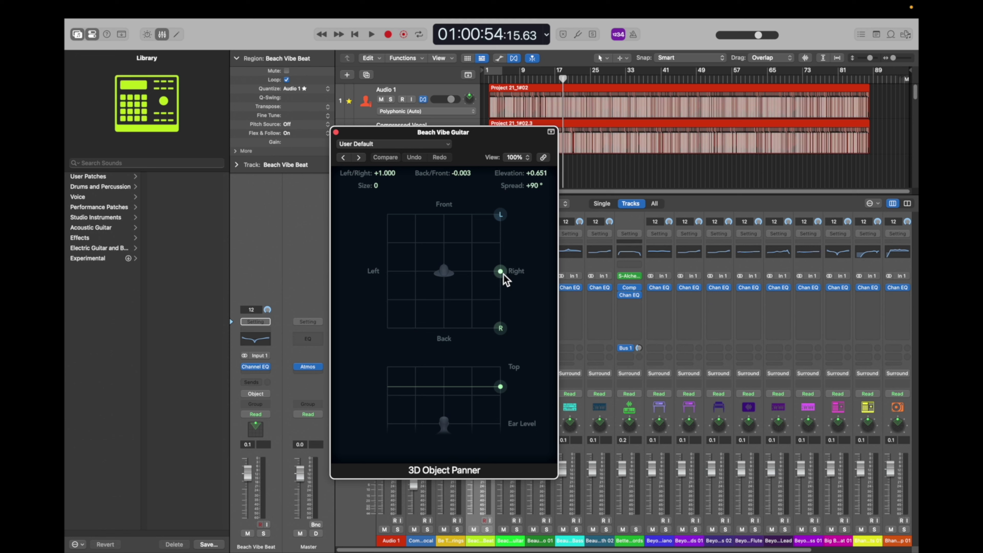
- Place the guitar object at the centre back with spread +164°, size +40 and elevation about +0.652
left_click_drag(502, 274, 450, 264)
left_click_drag(449, 300, 447, 332)
left_click_drag(536, 187, 536, 170)
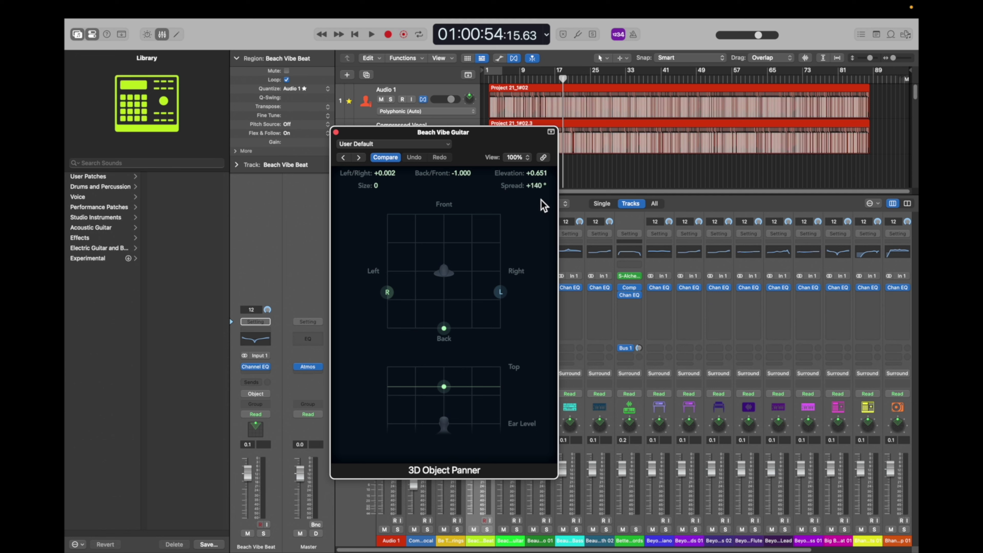
left_click_drag(542, 186, 542, 173)
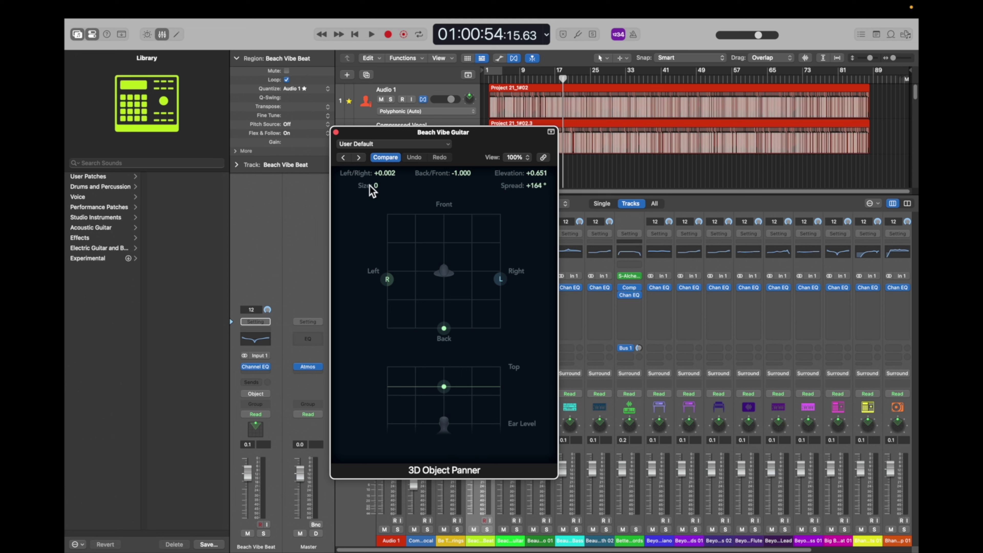
left_click_drag(378, 186, 378, 163)
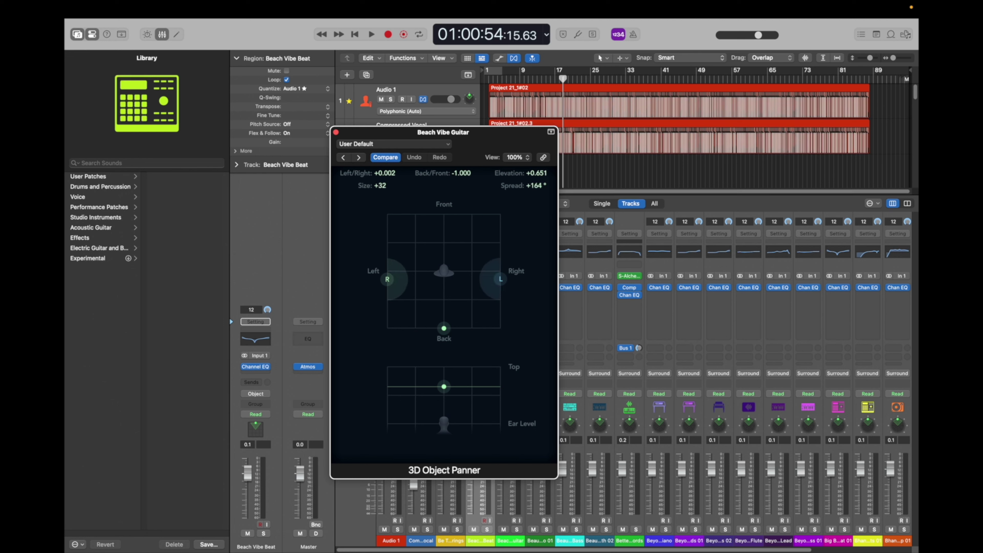
left_click_drag(380, 186, 380, 183)
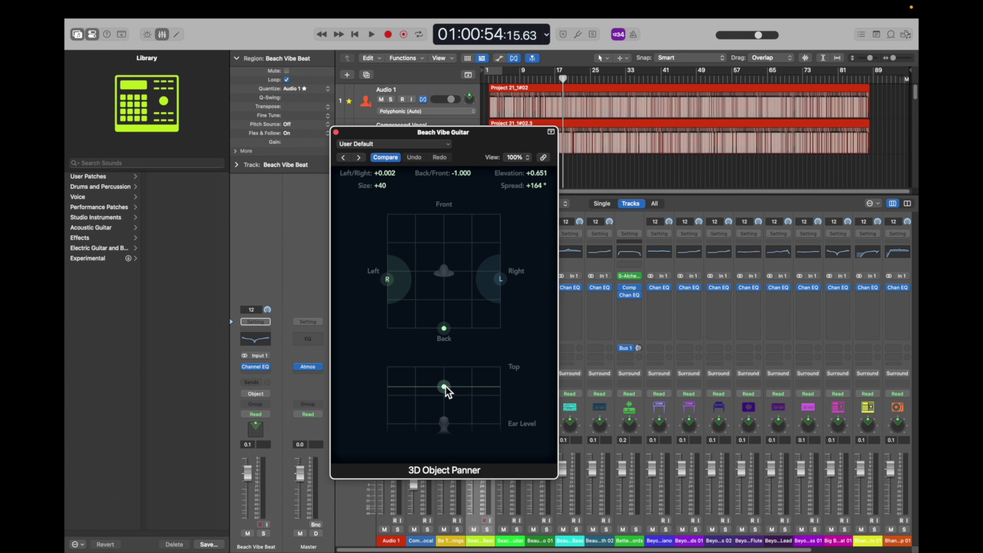
mouse_move(445, 388)
left_mouse_down()
mouse_move(445, 397)
mouse_move(445, 387)
left_mouse_up()
- Solo the Beach Vibe Guitar track and set its automation mode to Latch, with the playhead at the start of its region
left_click_drag(351, 133, 621, 167)
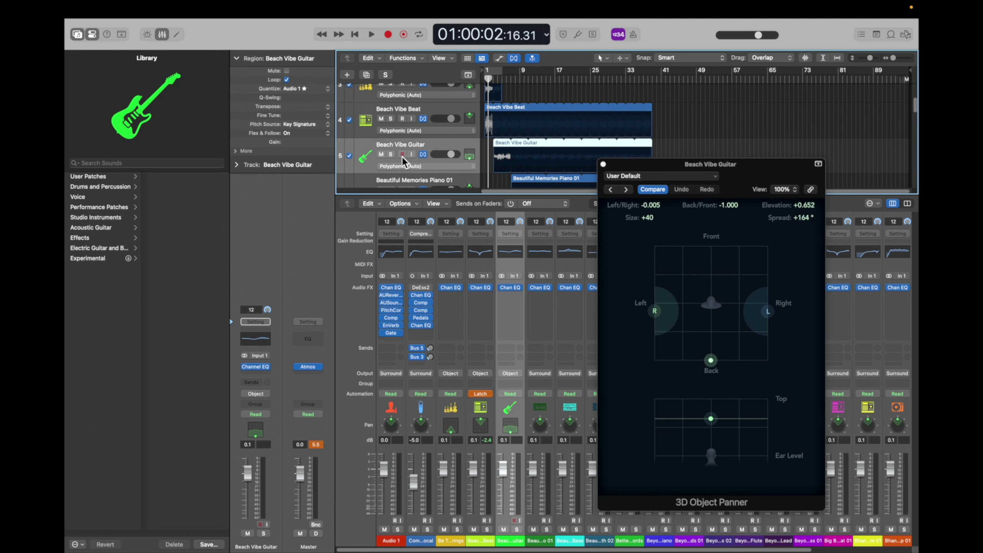
left_click(391, 155)
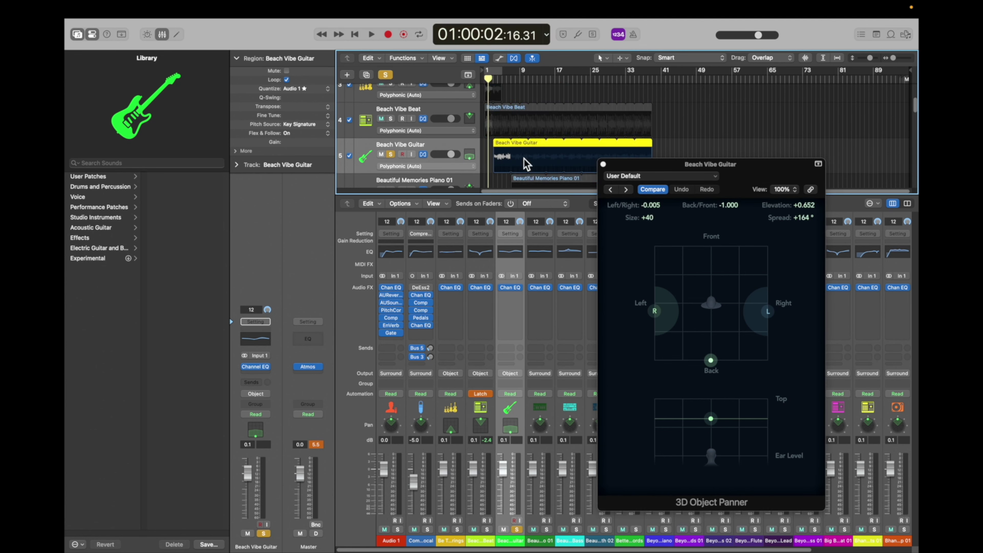
left_click(493, 78)
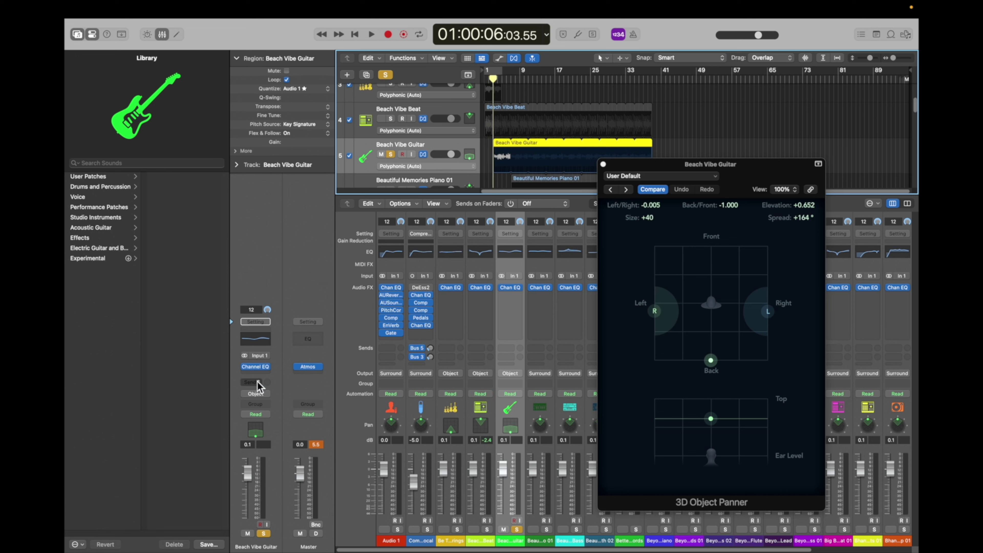
left_click(257, 414)
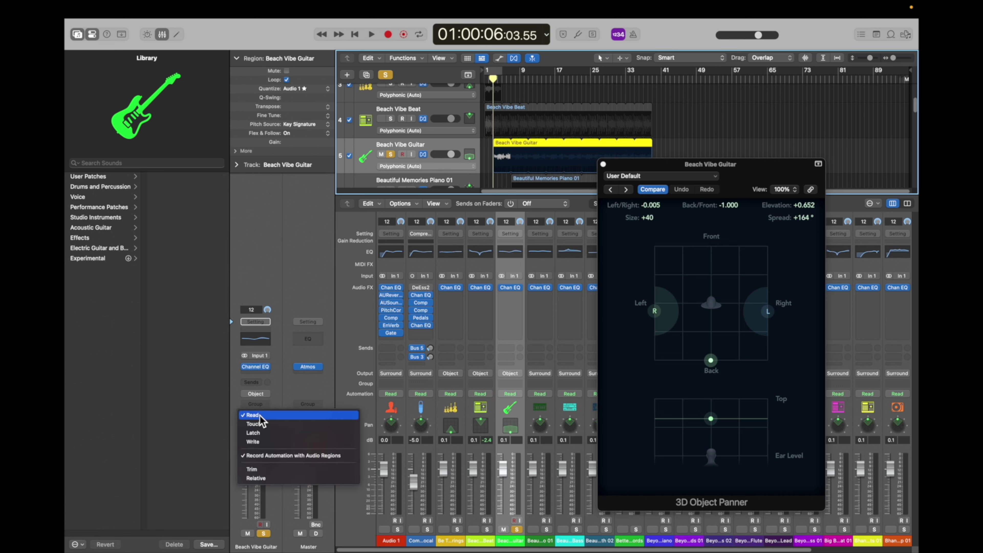
left_click(254, 433)
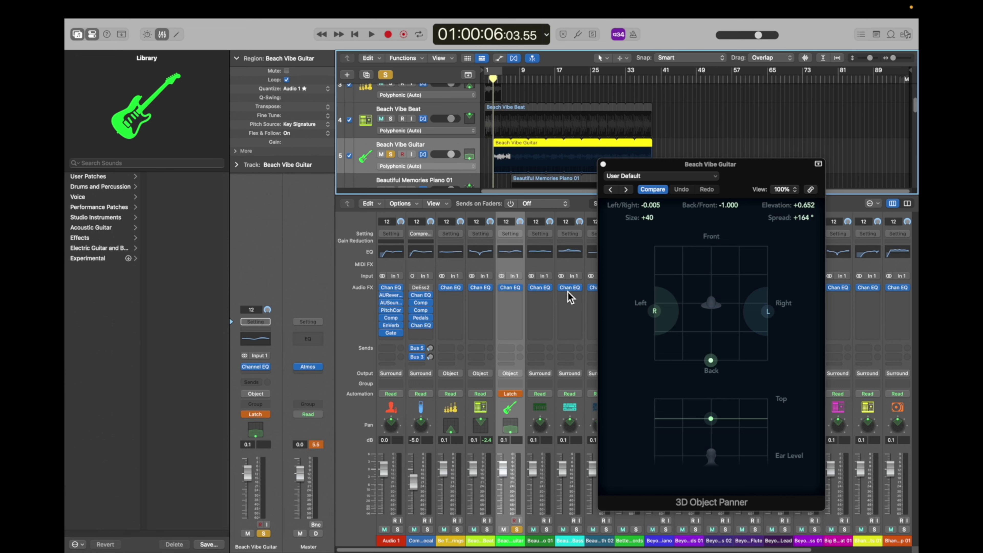
- Start playback and record the guitar object moving from the back to the centre front at ear level, with spread -158°
key("space")
left_click(712, 361)
mouse_move(714, 361)
left_mouse_down()
mouse_move(707, 331)
mouse_move(685, 311)
mouse_move(681, 290)
mouse_move(699, 267)
mouse_move(731, 281)
mouse_move(747, 307)
mouse_move(748, 332)
mouse_move(713, 375)
left_mouse_up()
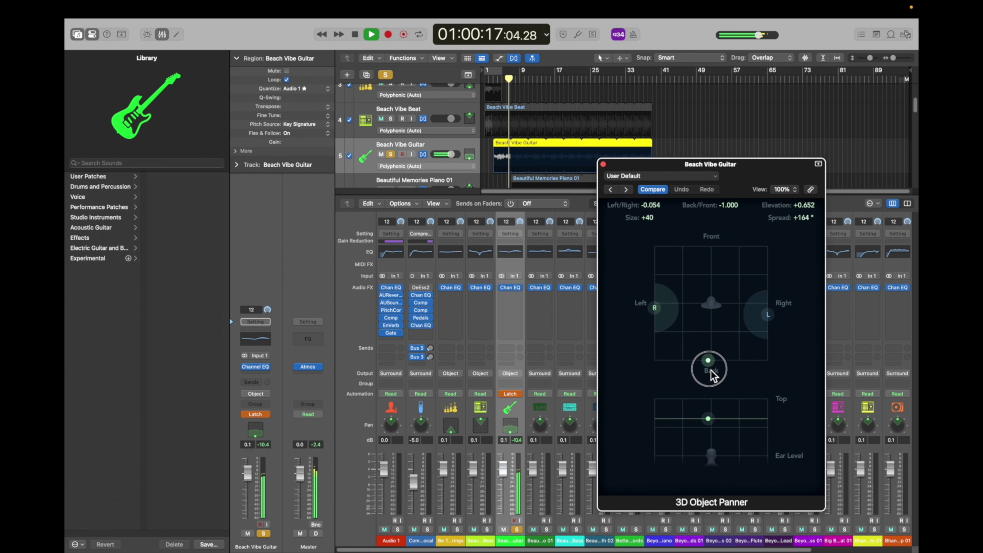
left_click_drag(767, 319, 746, 276)
left_click_drag(713, 419, 712, 432)
left_click_drag(712, 443, 709, 456)
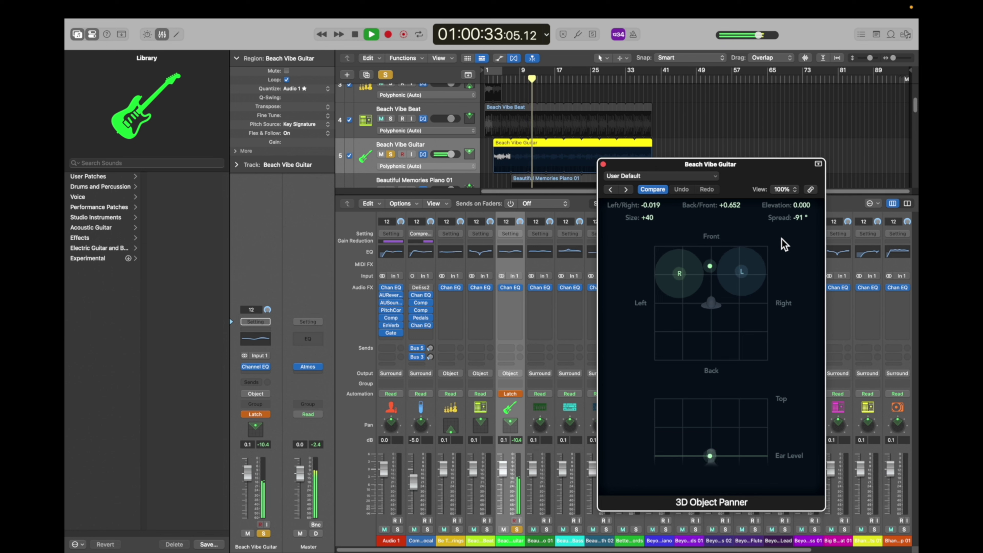
left_click_drag(799, 218, 799, 242)
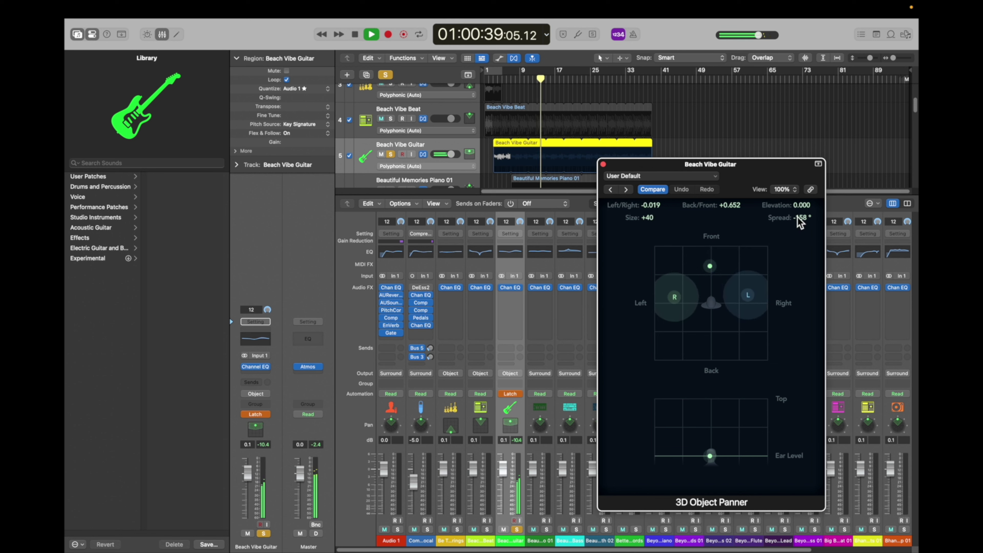
- Record the guitar object moving far right, far left with spread +108°, then centre back at elevation about +0.678, and stop playback
left_click_drag(710, 266, 772, 299)
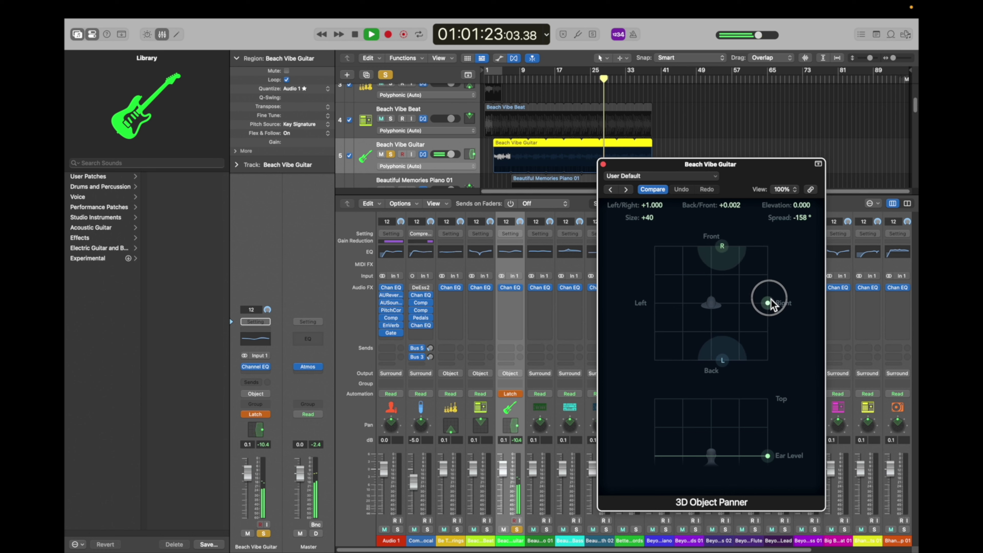
left_click_drag(722, 246, 657, 276)
left_click_drag(654, 331, 672, 369)
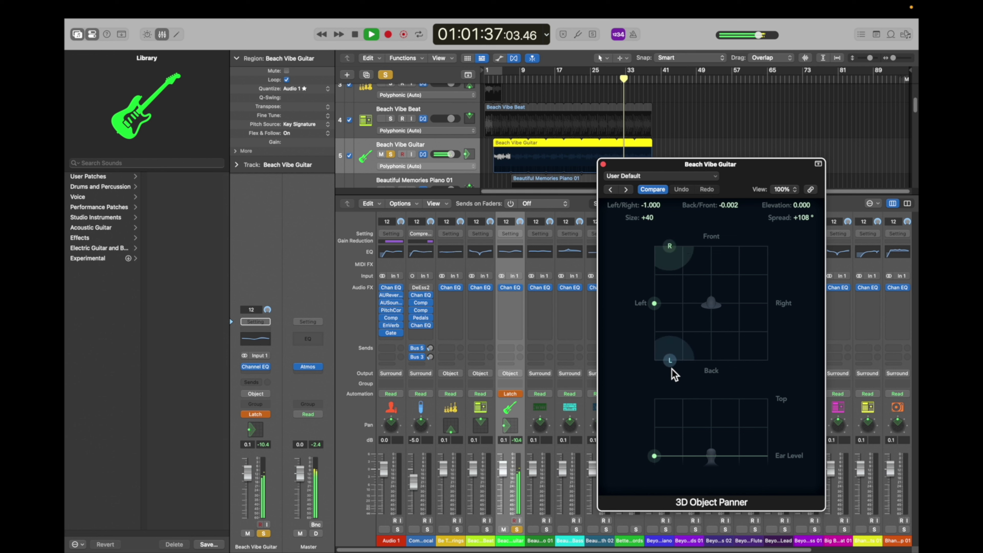
left_click_drag(655, 304, 711, 367)
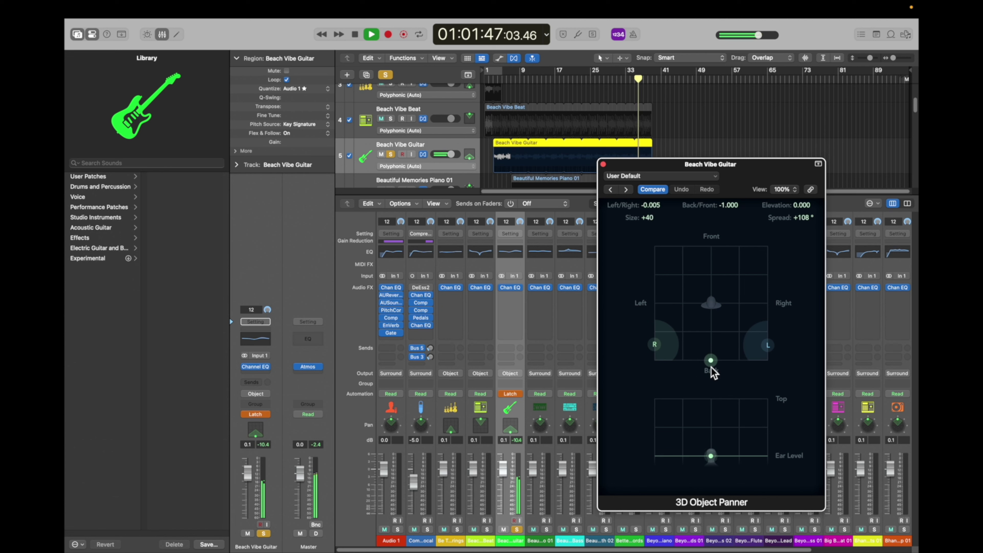
left_click_drag(712, 461, 710, 418)
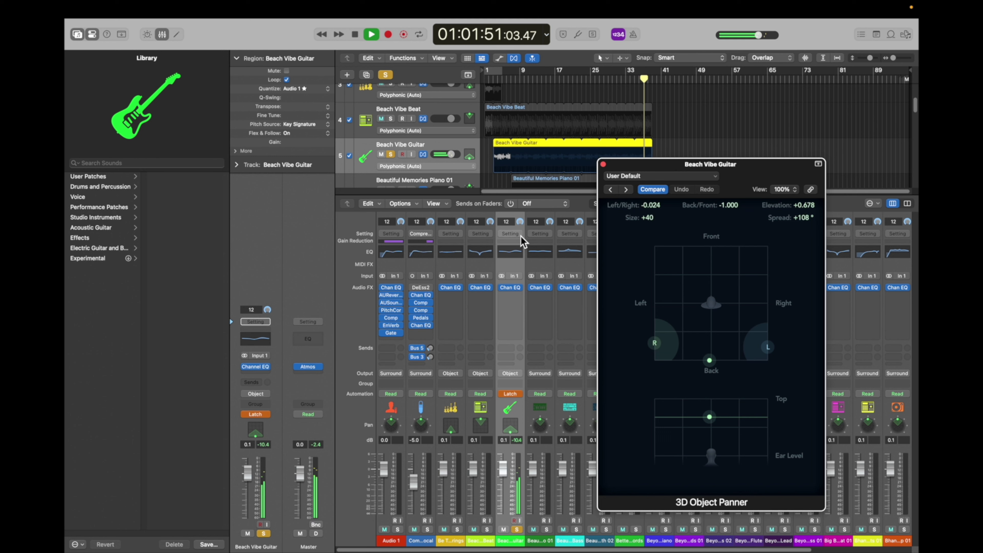
left_click(354, 36)
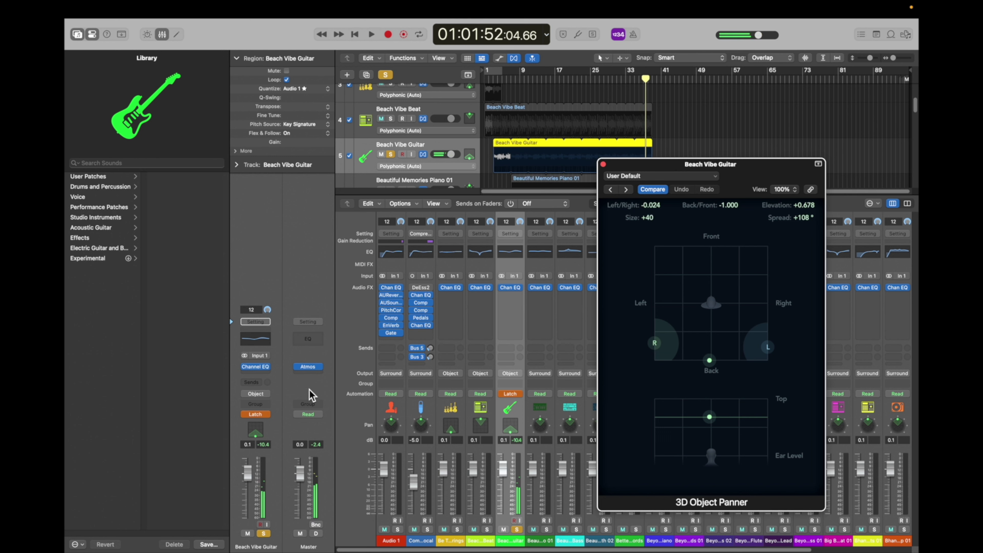
- Return the Beach Vibe Guitar track's automation mode to Read and play back the recorded pan movement from its region's start
left_click(261, 414)
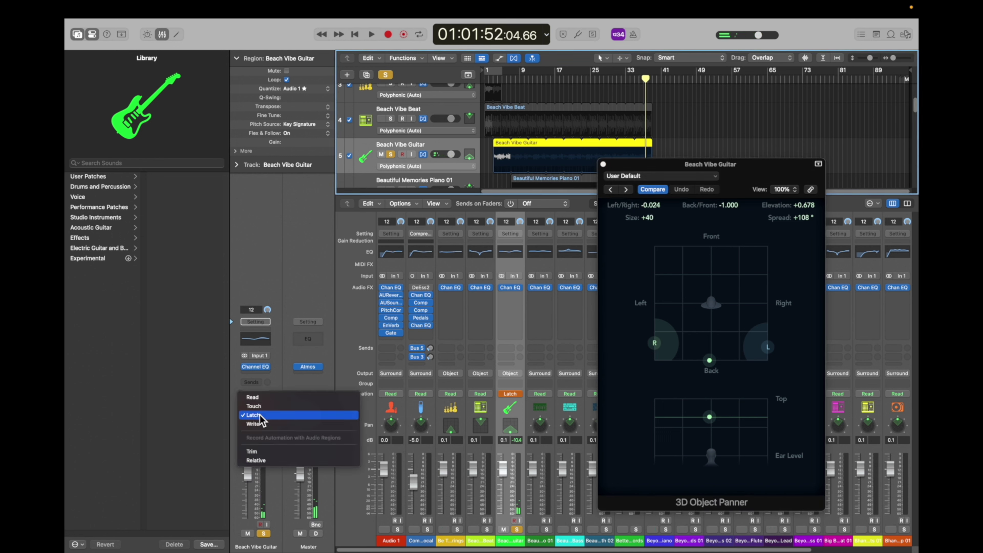
left_click(257, 400)
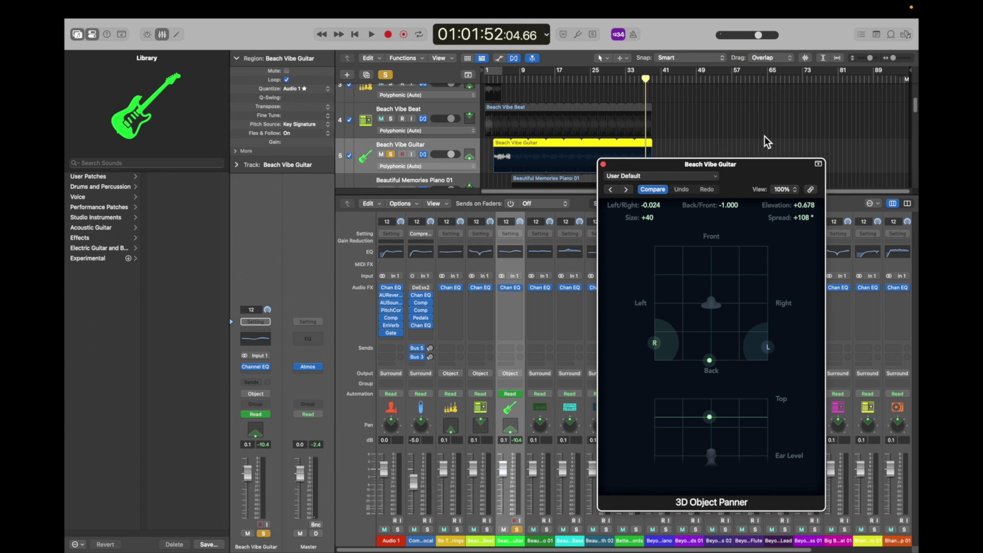
left_click(499, 80)
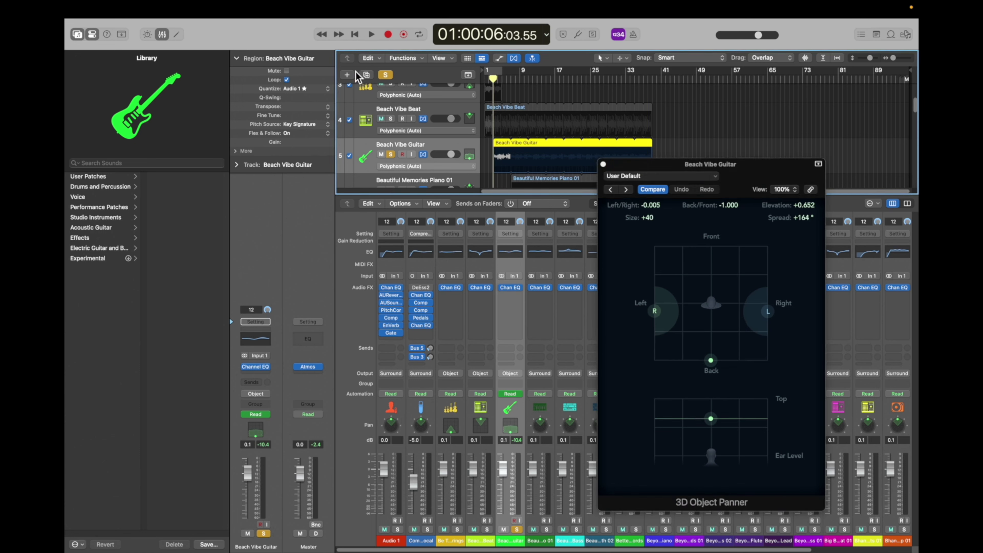
left_click(372, 34)
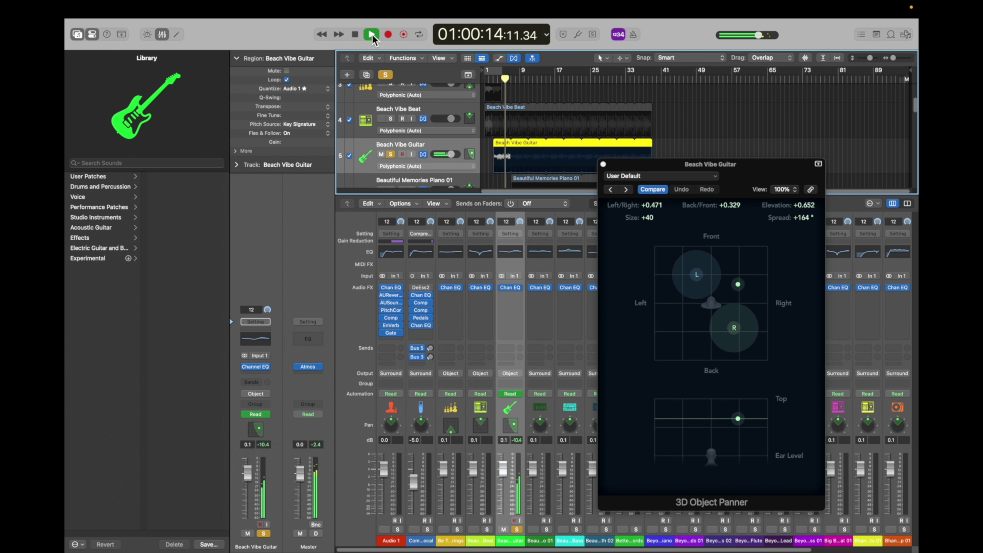
left_click(355, 35)
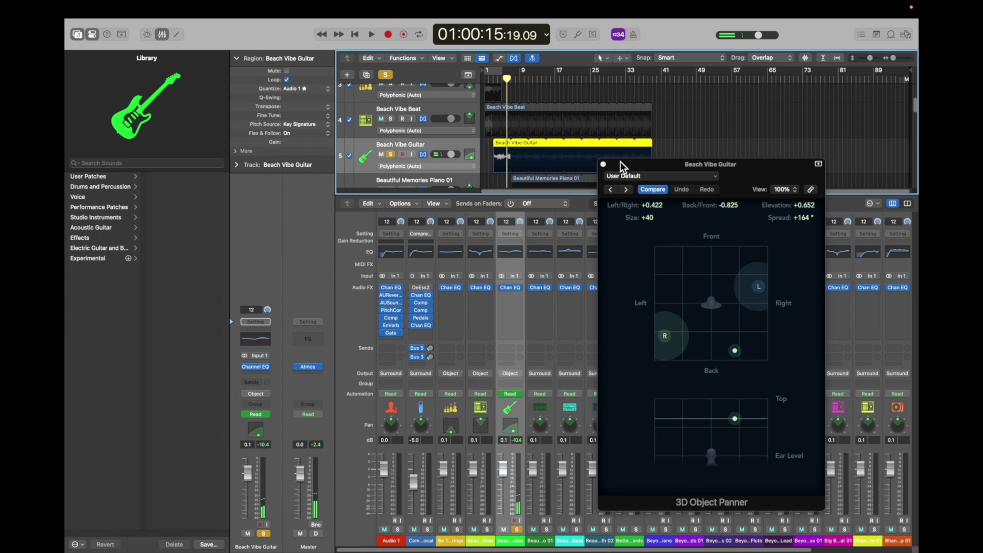
- Close the Beach Vibe Guitar panner window and select the Beautiful Memories Piano 01 track
left_click(602, 165)
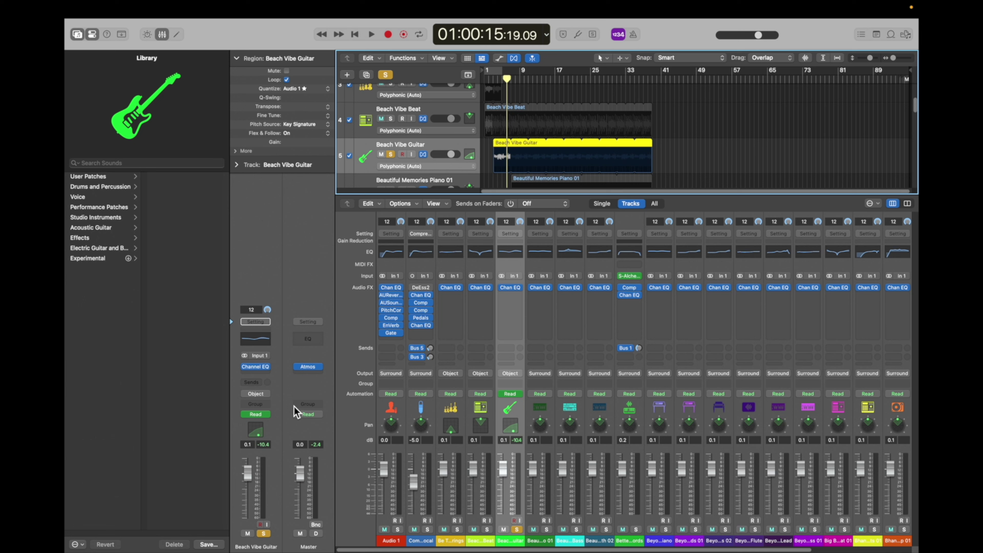
left_click(542, 425)
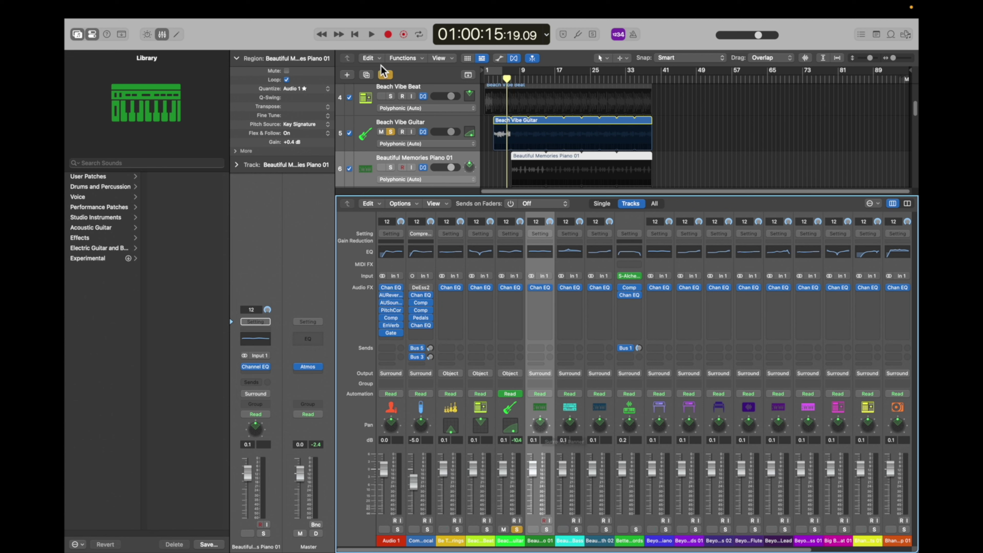
- Clear the active solo, switch the Beautiful Memories Piano 01 track to the 3D Object Panner and open its panner
left_click(385, 75)
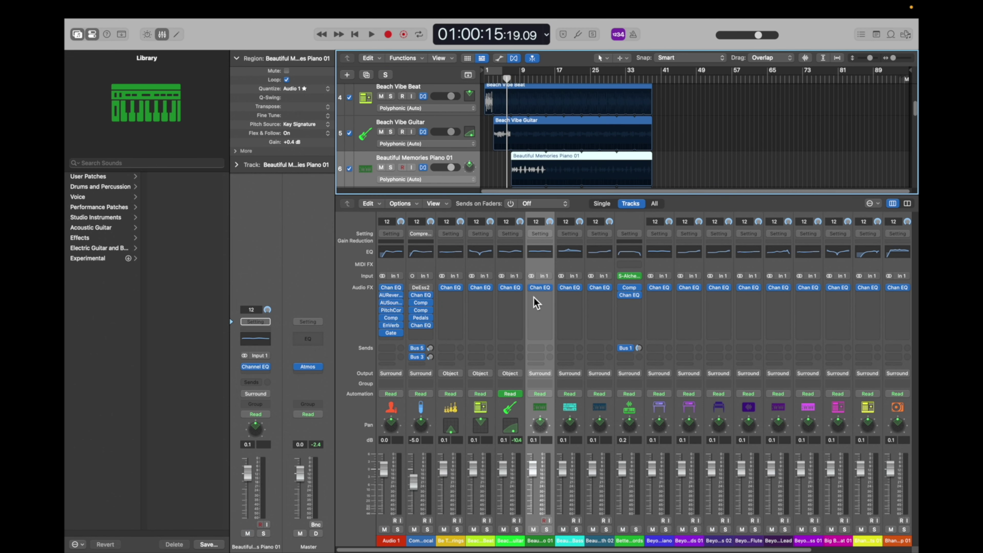
left_click(541, 428)
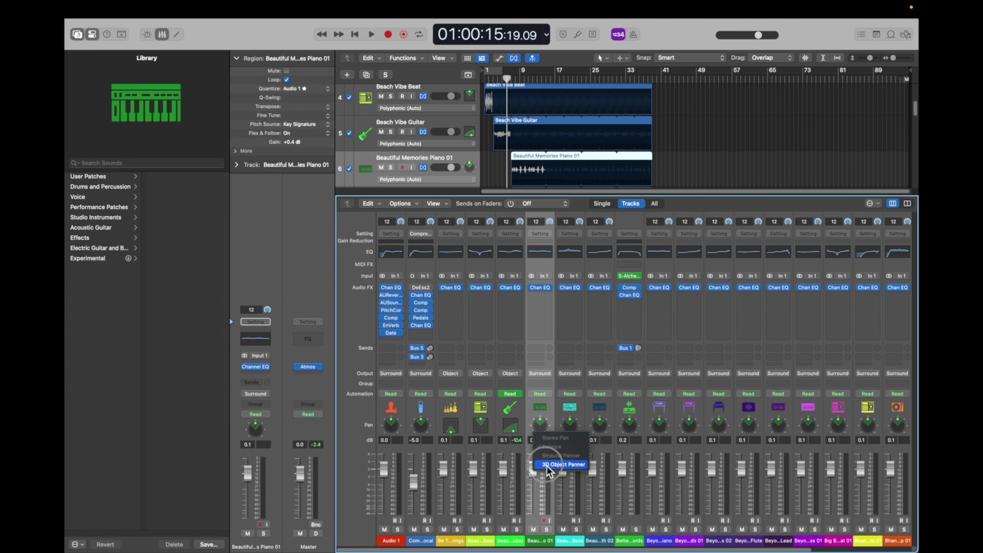
double_click(542, 429)
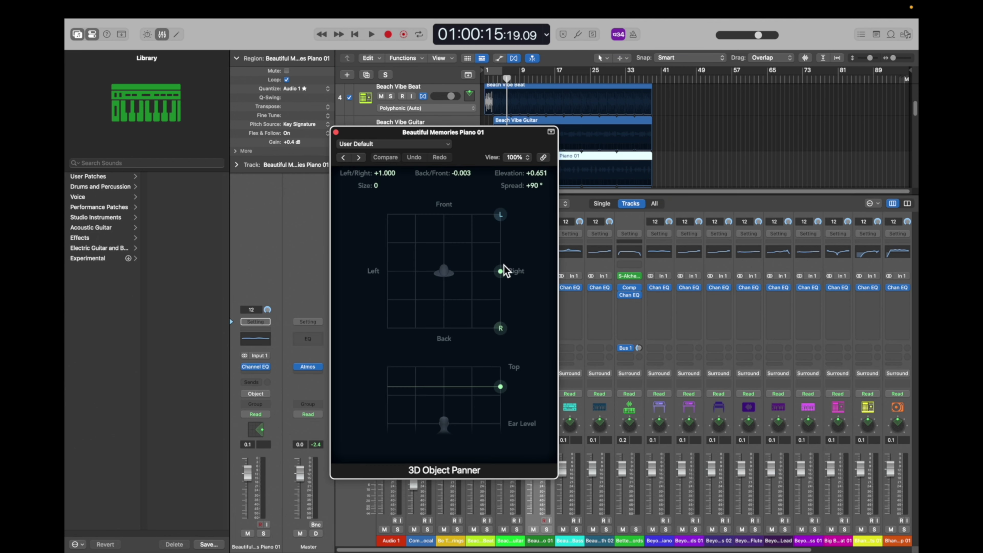
- Place the Piano 01 object at the front, left/right about -0.518, elevation about +0.134, with size +34 and spread +162°, and close its panner
left_click_drag(503, 272, 518, 203)
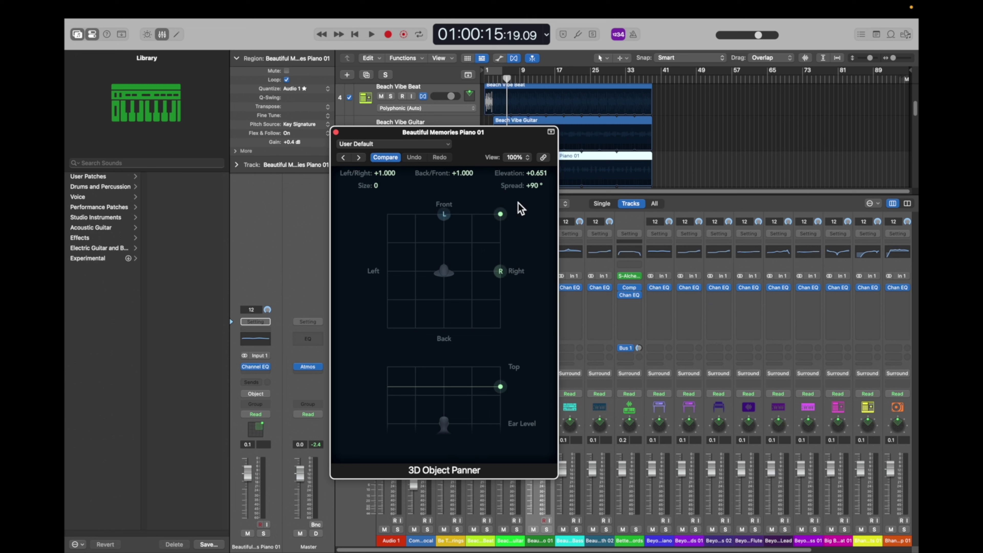
left_click_drag(444, 214, 403, 214)
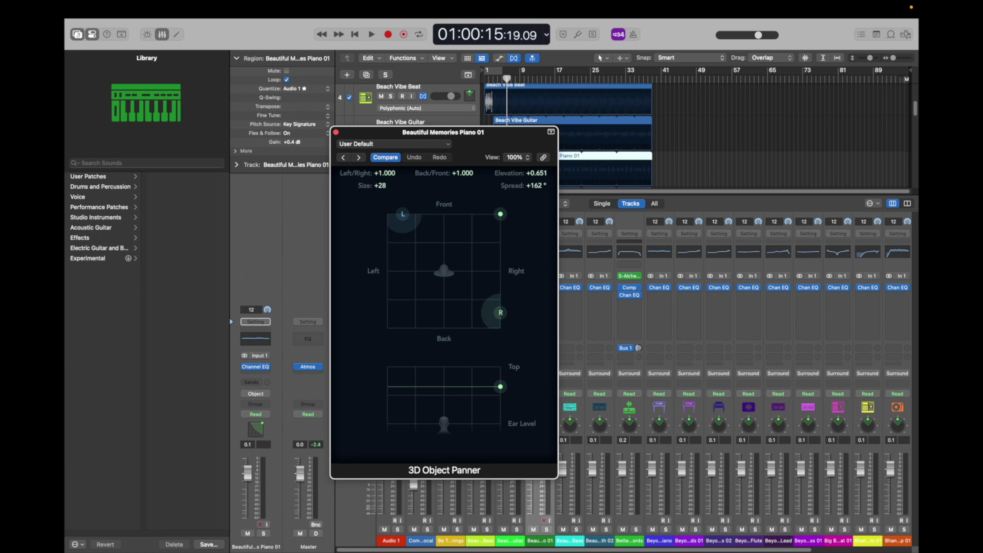
left_click_drag(505, 390, 413, 422)
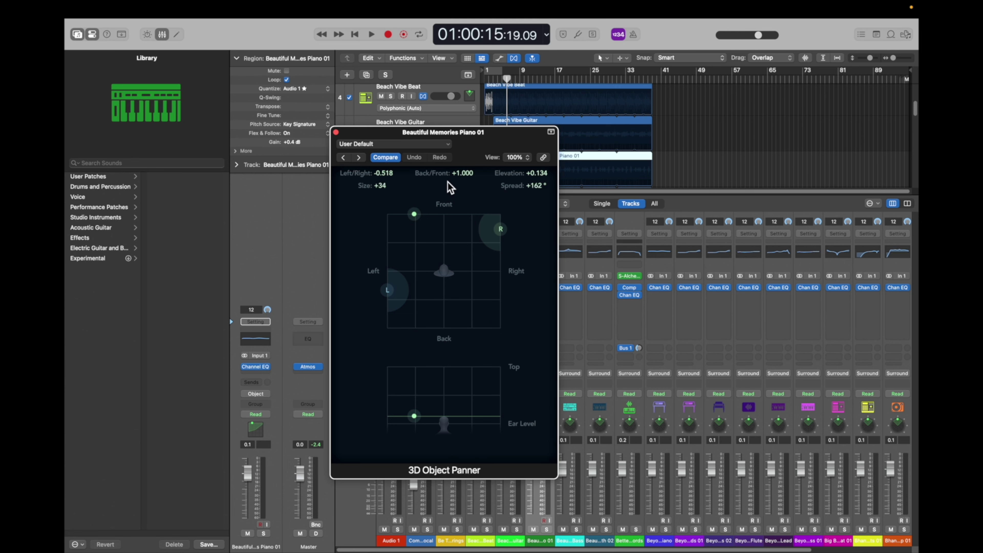
left_click(336, 132)
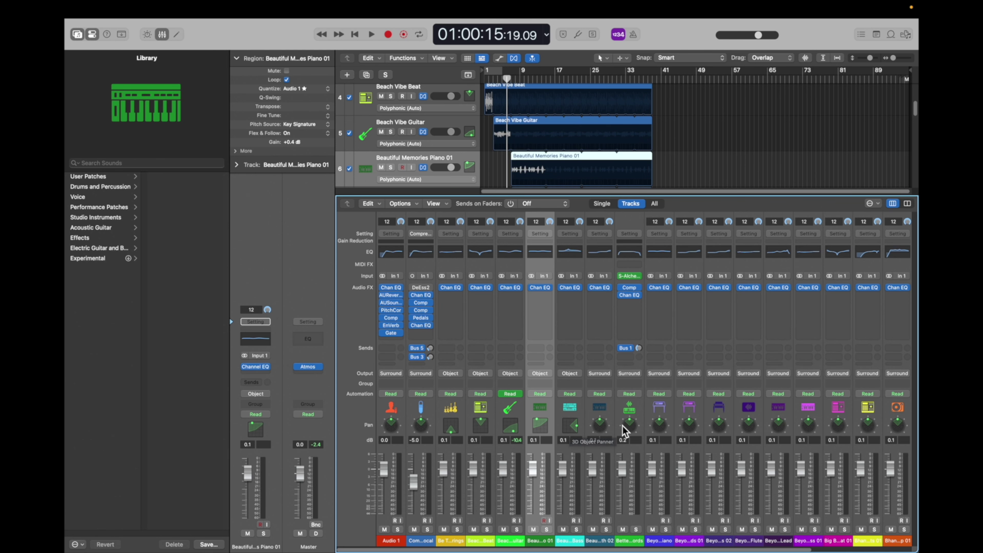
- Switch the Beautiful Memories Synth 02 track to the 3D Object Panner and place it front left with size +26 and spread +125°
scroll(622, 425, "right", 5)
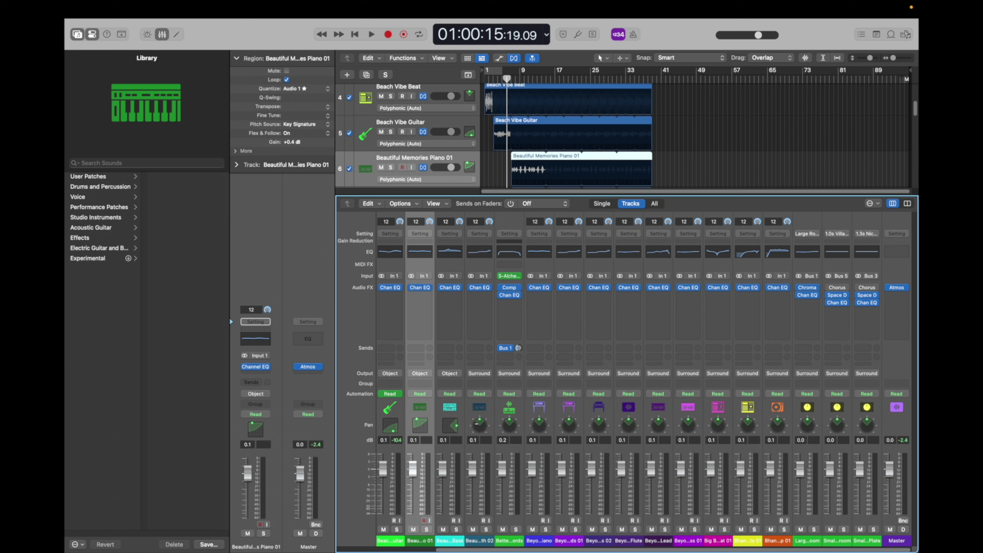
right_click(477, 423)
left_click(484, 462)
double_click(482, 425)
left_click_drag(500, 270, 388, 217)
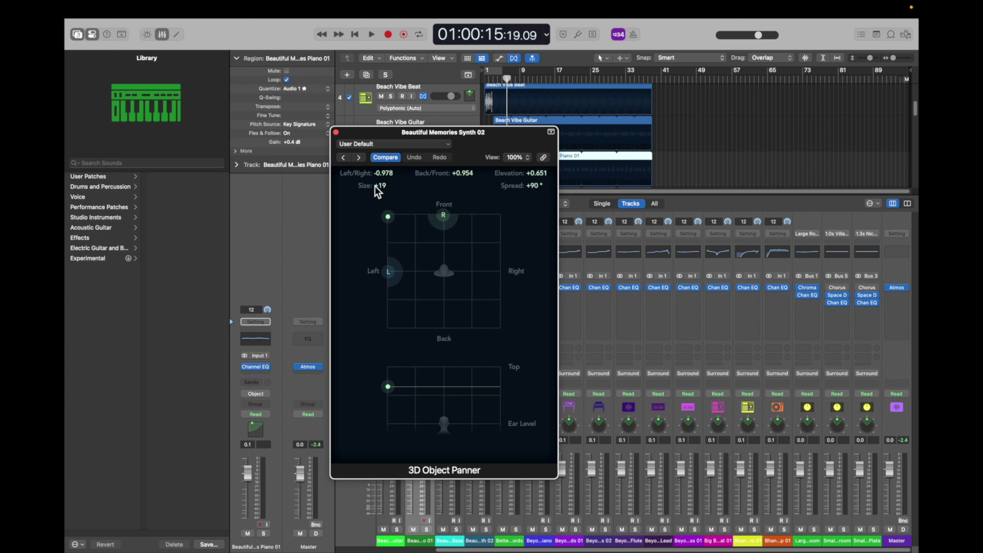
left_click_drag(374, 186, 375, 181)
left_click_drag(533, 186, 533, 179)
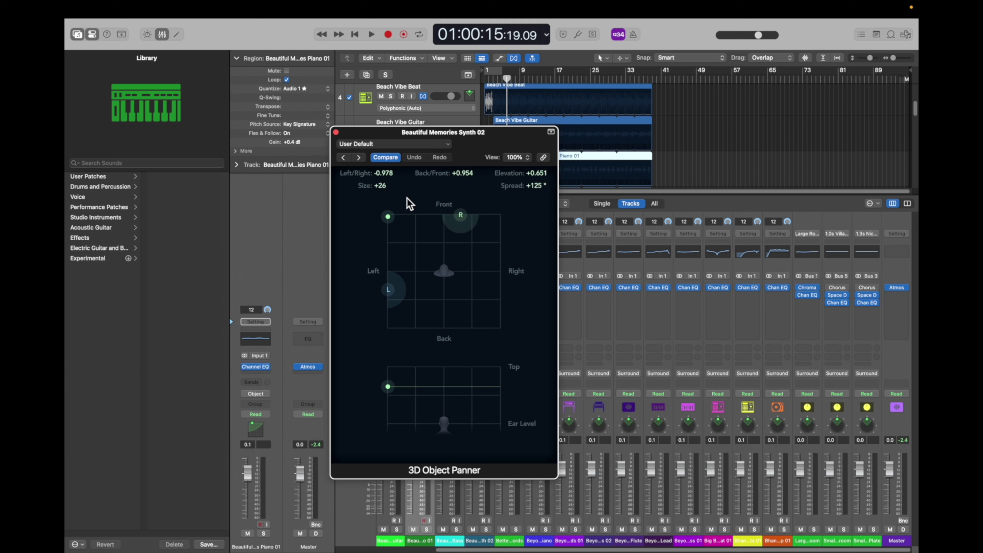
- Try the Synth 02 object further inward, at about -0.480 left/right and +0.519 back/front, and return it to the front left corner
left_click_drag(391, 218, 406, 234)
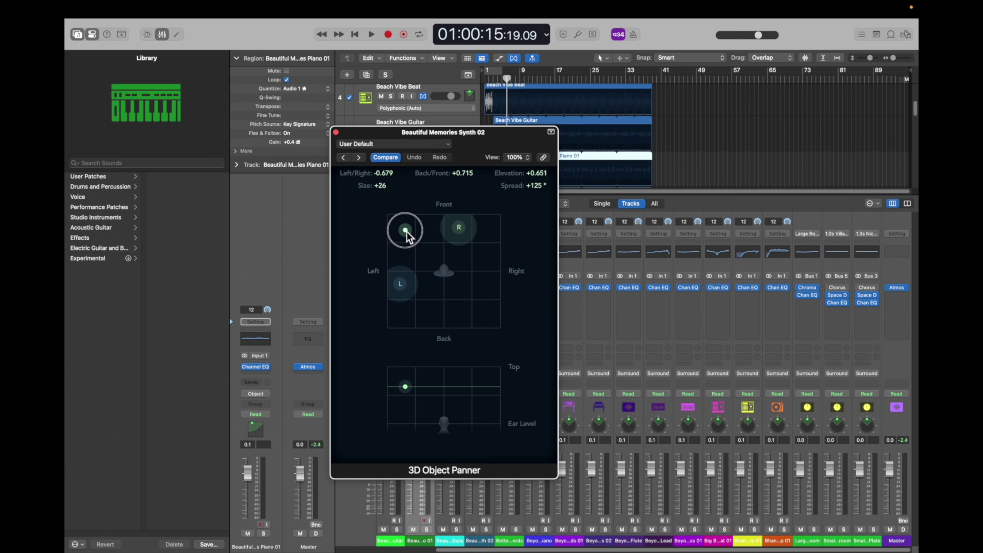
left_click_drag(406, 232, 418, 243)
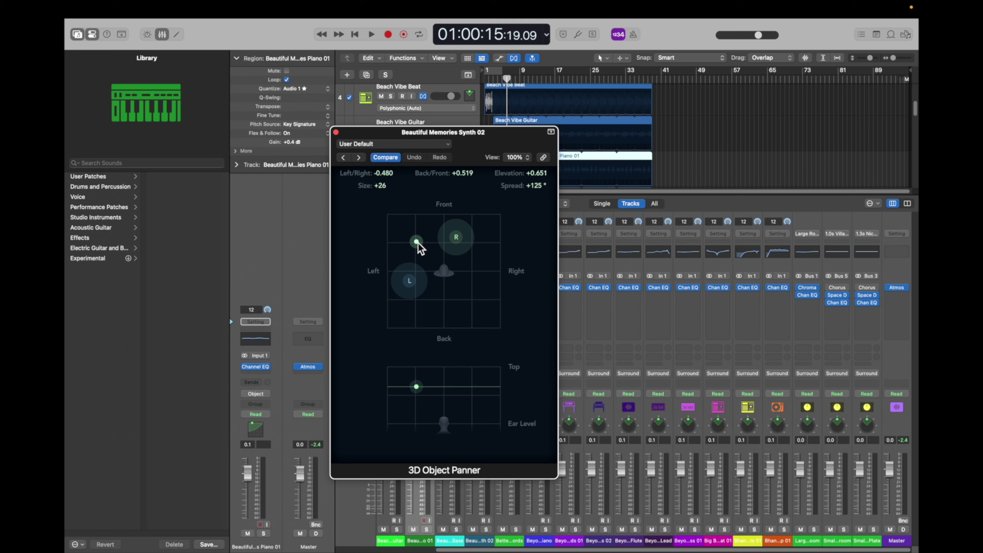
left_click_drag(418, 243, 384, 215)
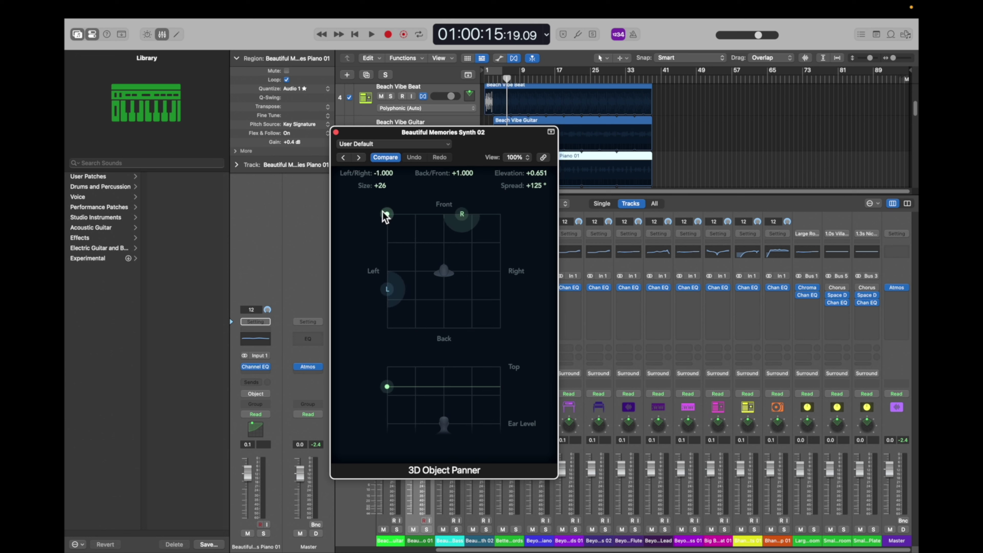
- Set the Synth 02 spread to +160°, move the object to left/right about +0.331 and elevation about +0.497, and close its panner
left_click_drag(461, 214, 484, 214)
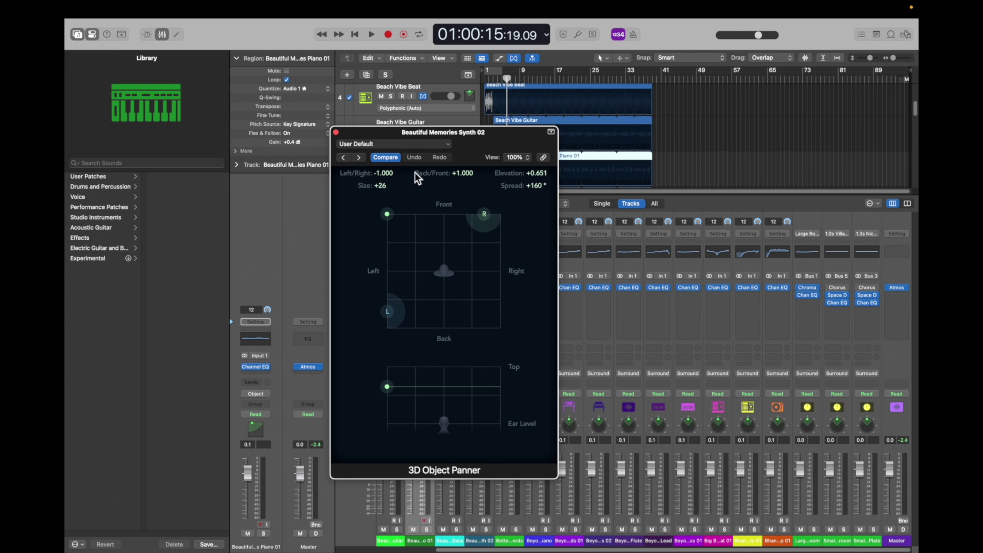
left_click_drag(387, 387, 464, 396)
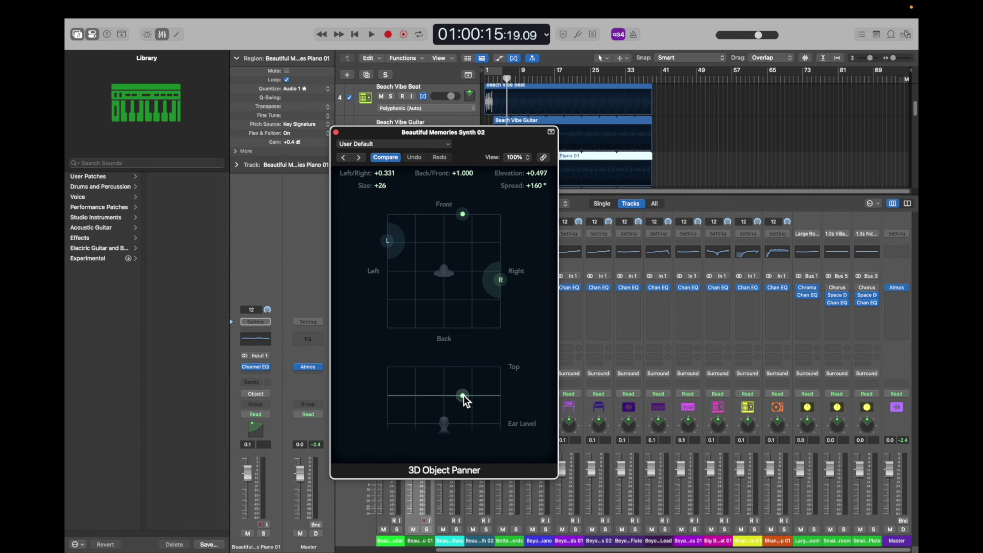
left_click(336, 133)
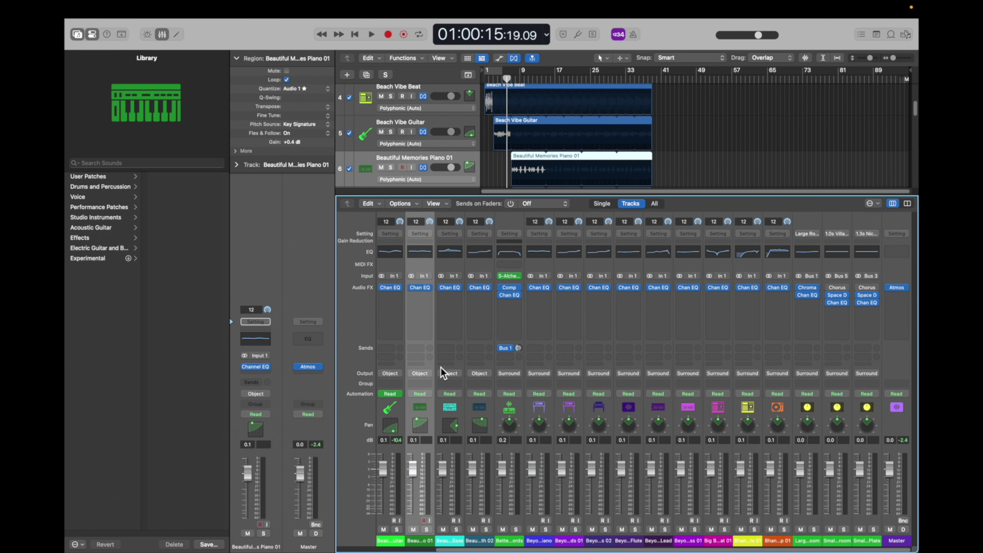
- Switch the Bette…ords track to the 3D Object Panner and open the Beautiful Memories Sub Bass panner
right_click(507, 425)
left_click(530, 465)
double_click(458, 428)
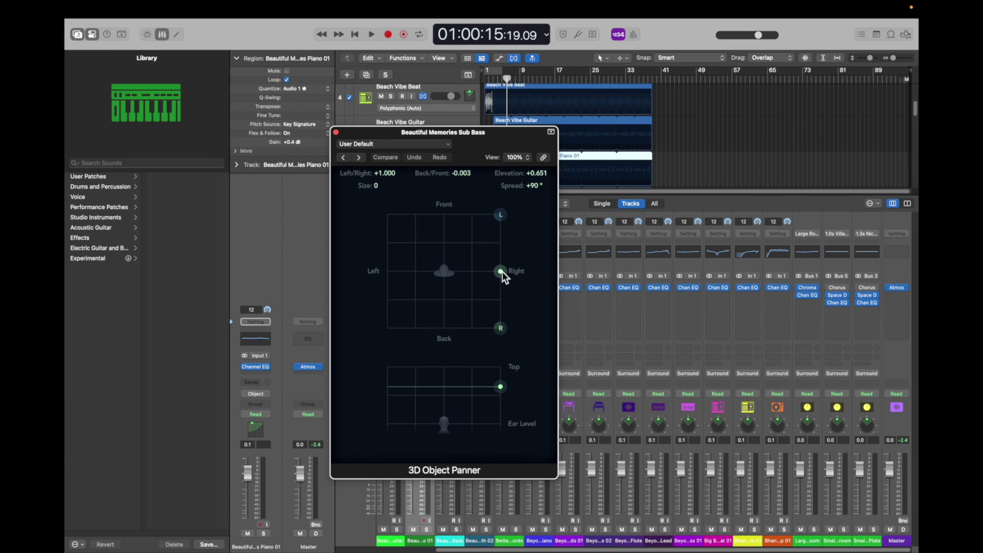
- Place the Sub Bass object at the centre back, elevation about +0.354, with size +30 and spread +56°, and close its panner
left_click_drag(501, 272, 414, 341)
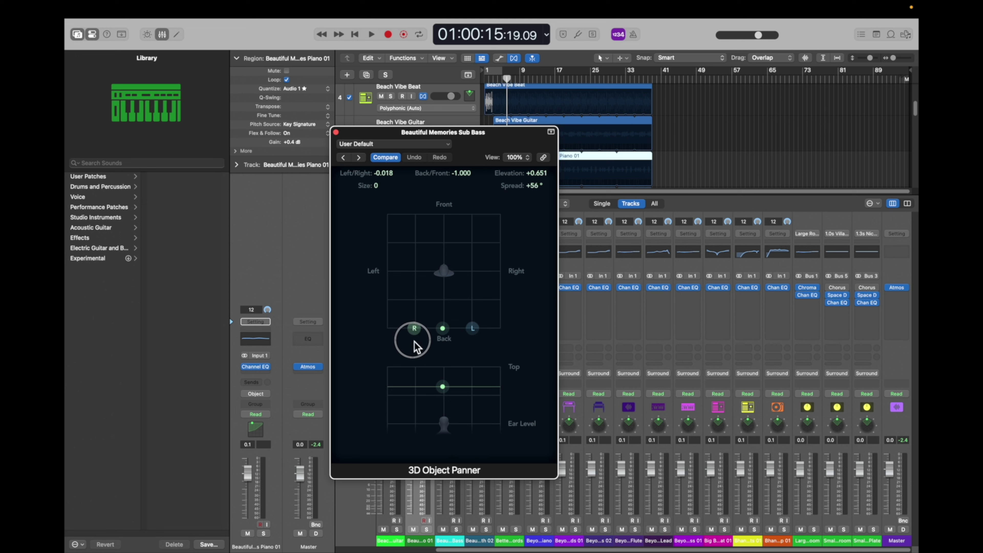
left_click_drag(444, 389, 446, 405)
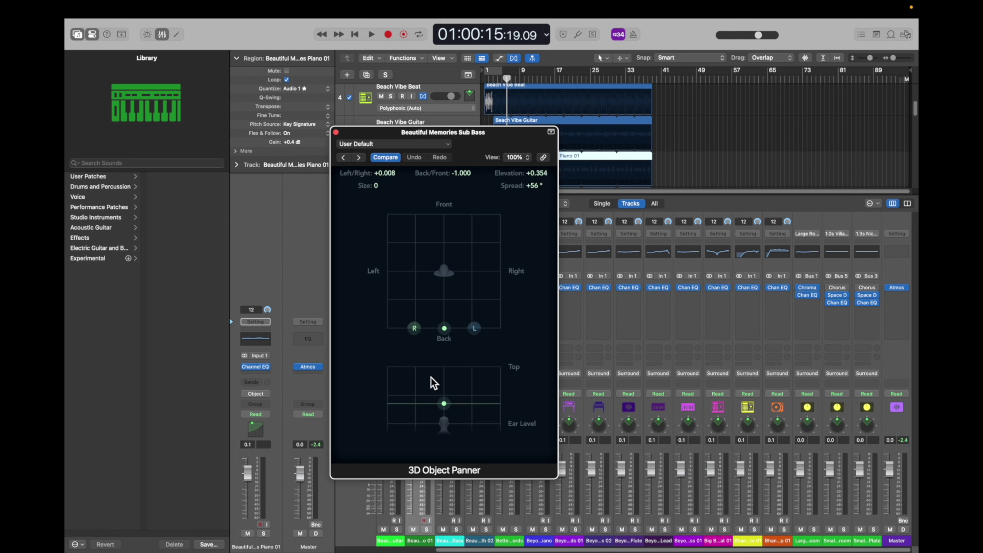
left_click(450, 146)
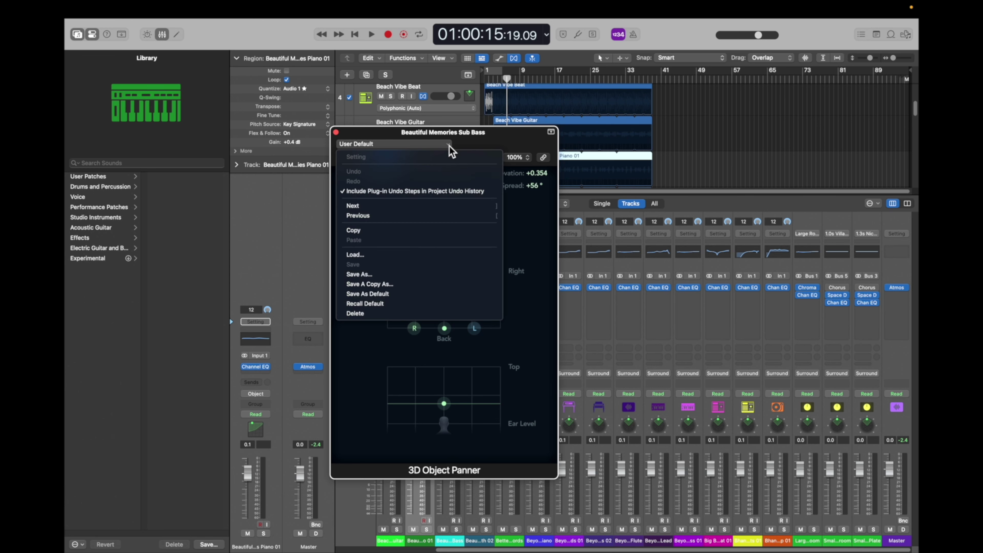
left_click(470, 145)
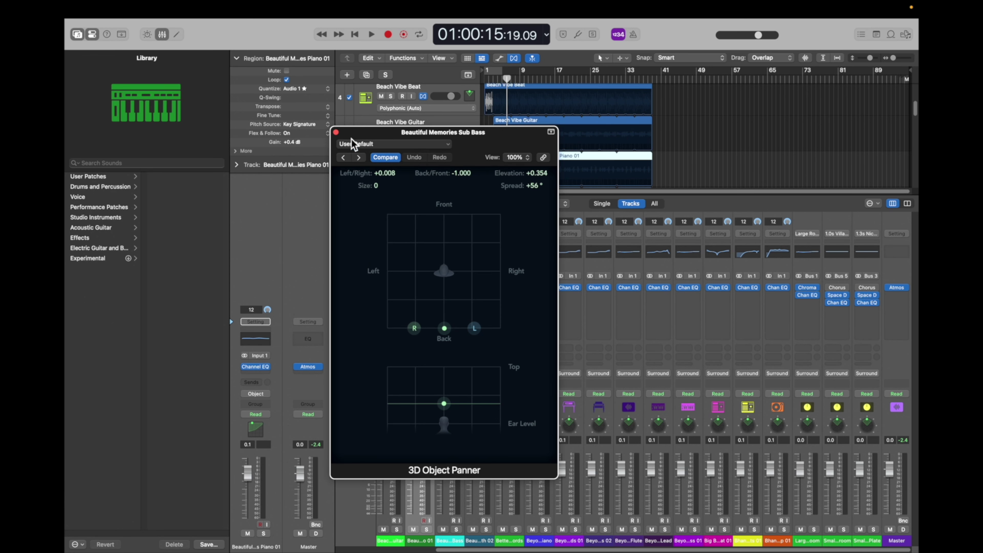
left_click_drag(375, 188, 376, 173)
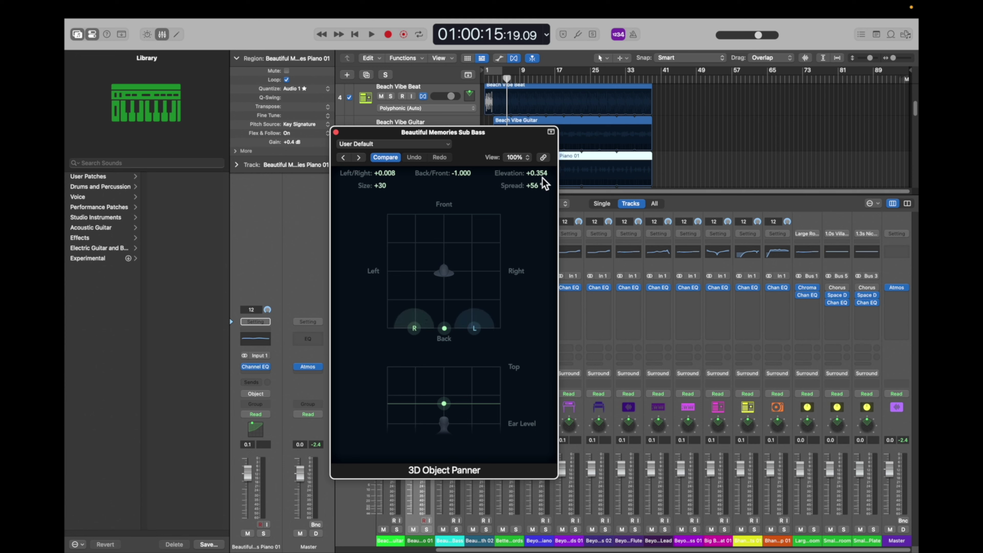
left_click_drag(444, 403, 443, 404)
left_click(336, 132)
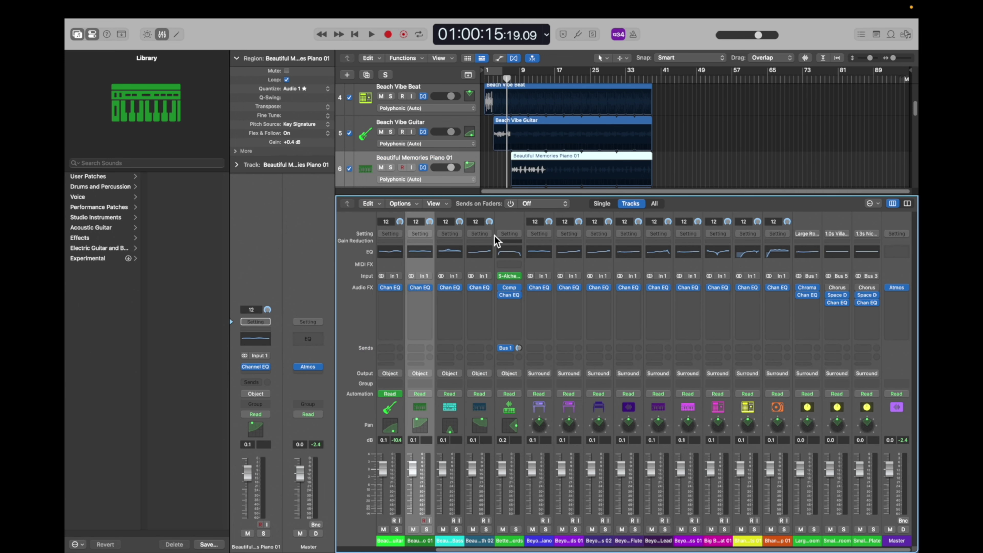
- Switch the Beyond Bliss Electric Piano track to the 3D Object Panner and place it at the front, left/right about -0.640, elevation about +0.144, size +28
right_click(539, 428)
left_click(556, 462)
double_click(542, 425)
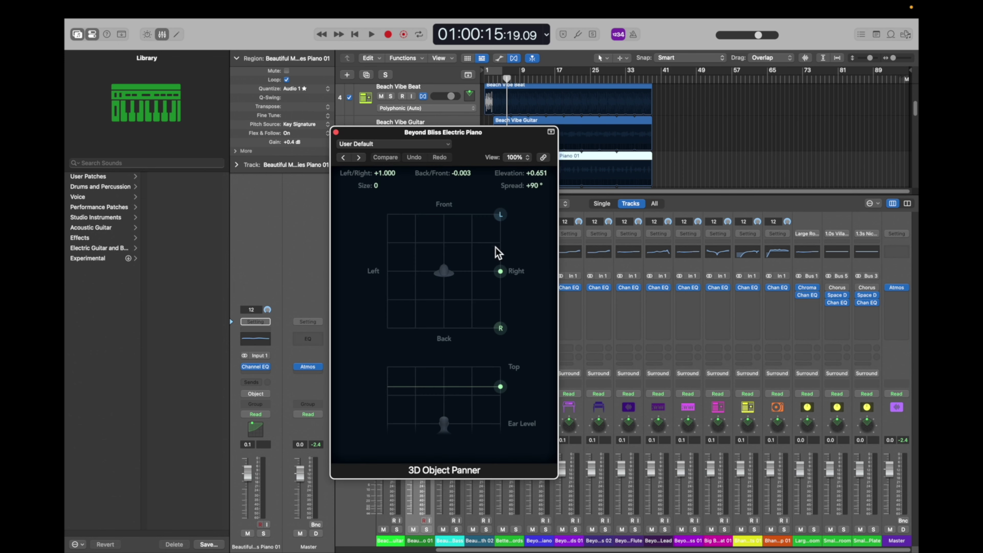
left_click_drag(502, 271, 389, 214)
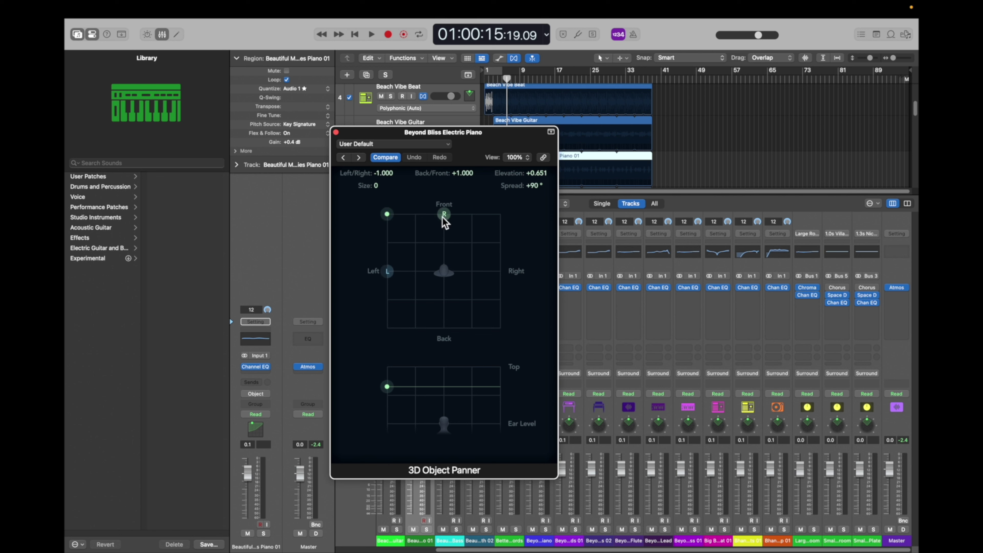
left_click_drag(376, 186, 381, 179)
left_click_drag(387, 387, 410, 418)
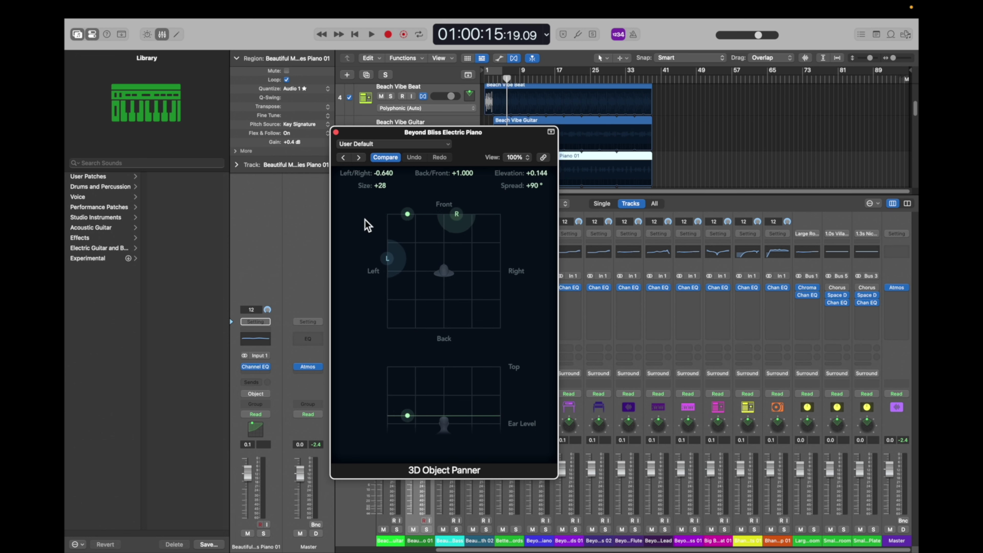
left_click(336, 132)
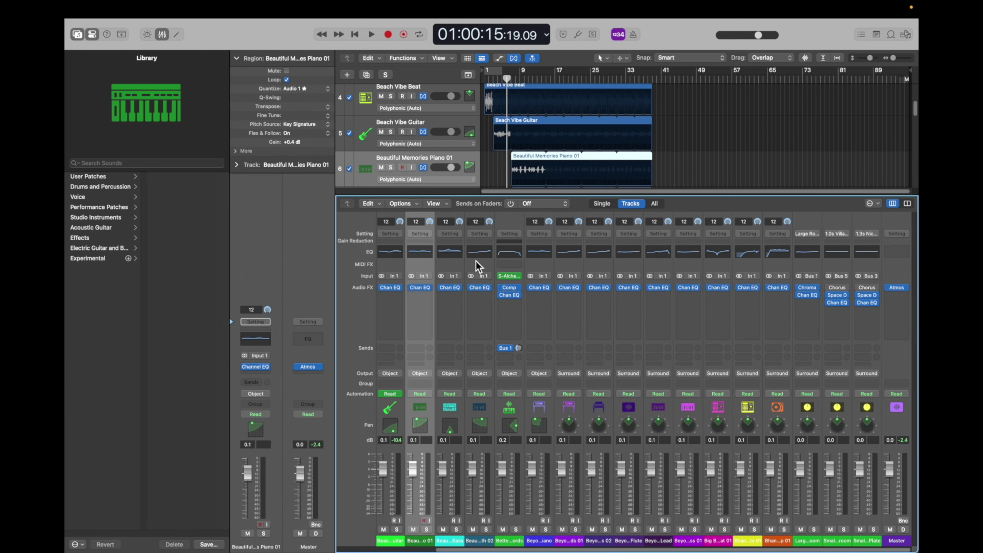
- Switch Beyond Bliss Synth Chords 01 to the 3D Object Panner and place it front right, elevation about +0.304, size +35, spread +143°
right_click(572, 424)
left_click(579, 465)
double_click(570, 426)
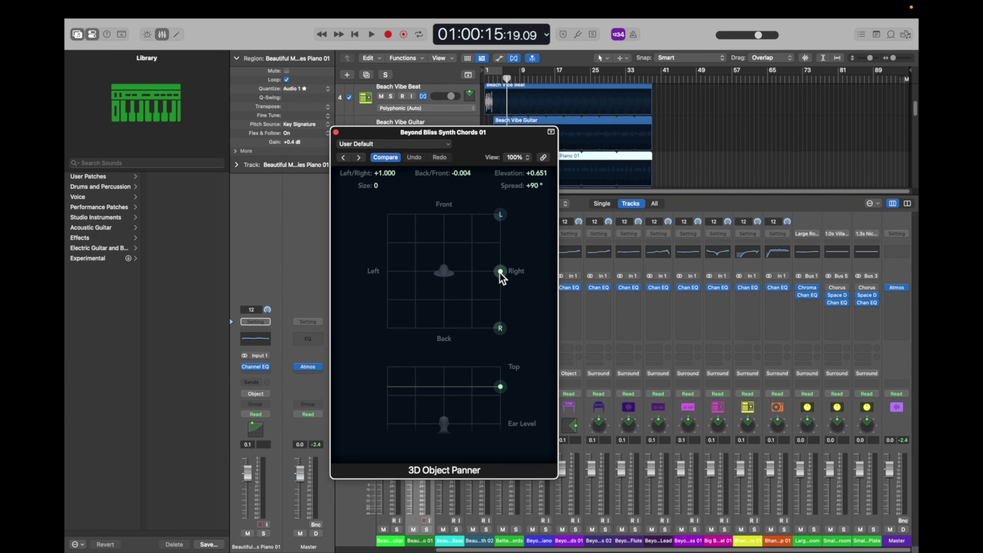
left_click_drag(500, 272, 443, 212)
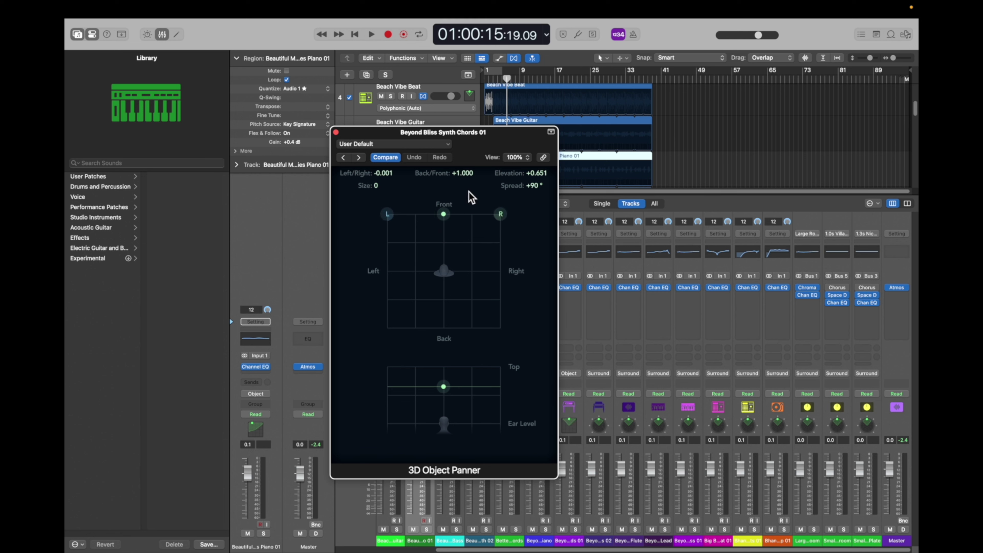
left_click_drag(376, 185, 376, 172)
left_click_drag(443, 214, 537, 190)
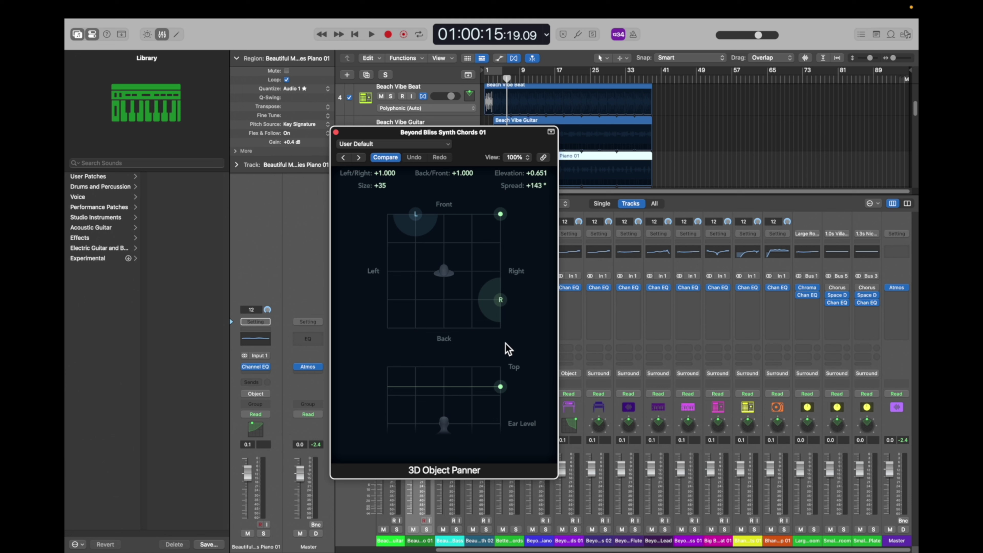
left_click_drag(500, 389, 500, 409)
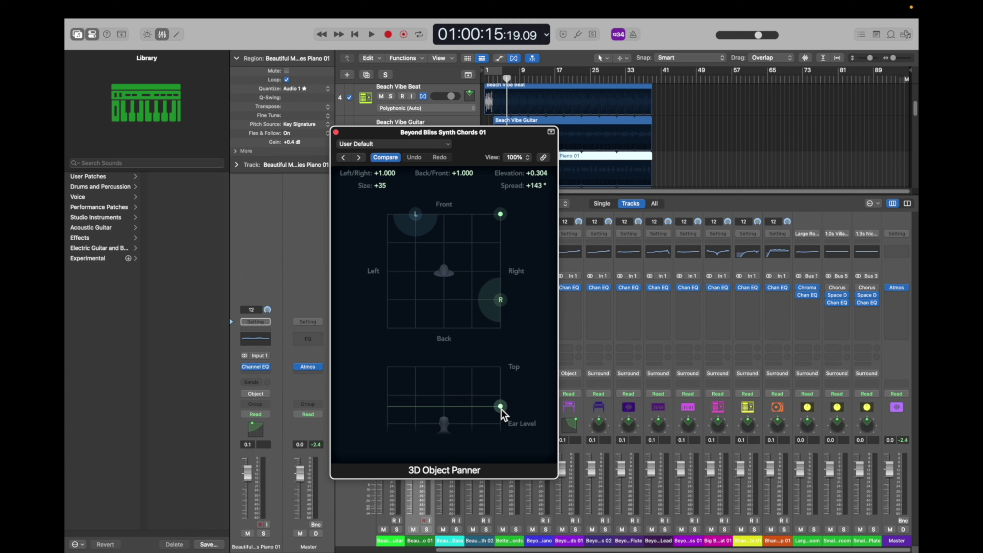
left_click(336, 133)
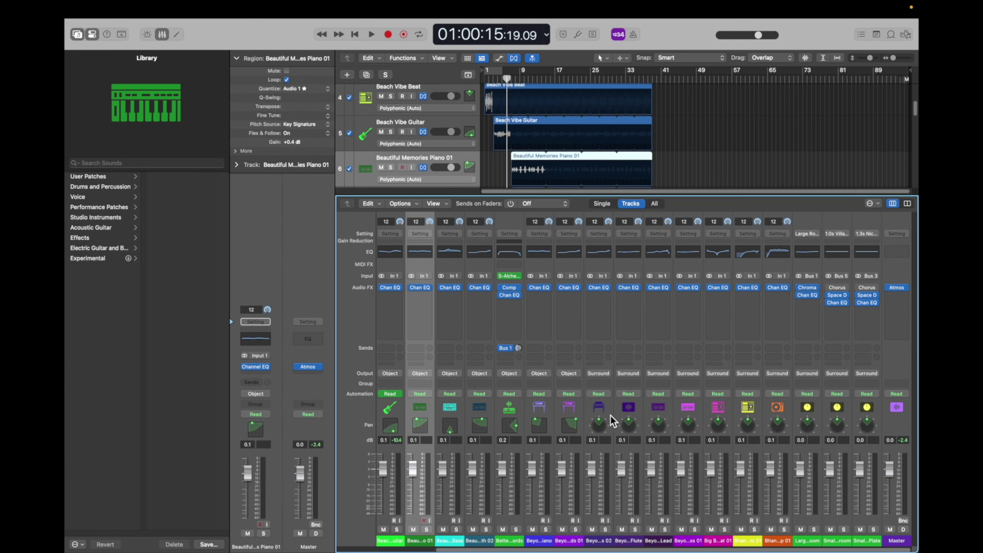
- Switch the Beyond Bliss Synth Chords 02 track to the 3D Object Panner, view its panner and close it
right_click(598, 425)
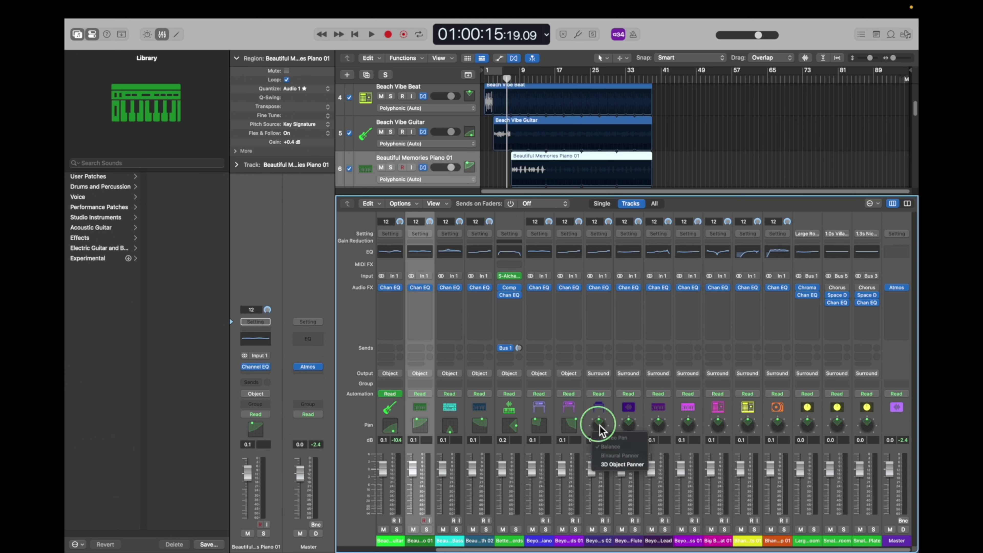
left_click(606, 465)
double_click(601, 425)
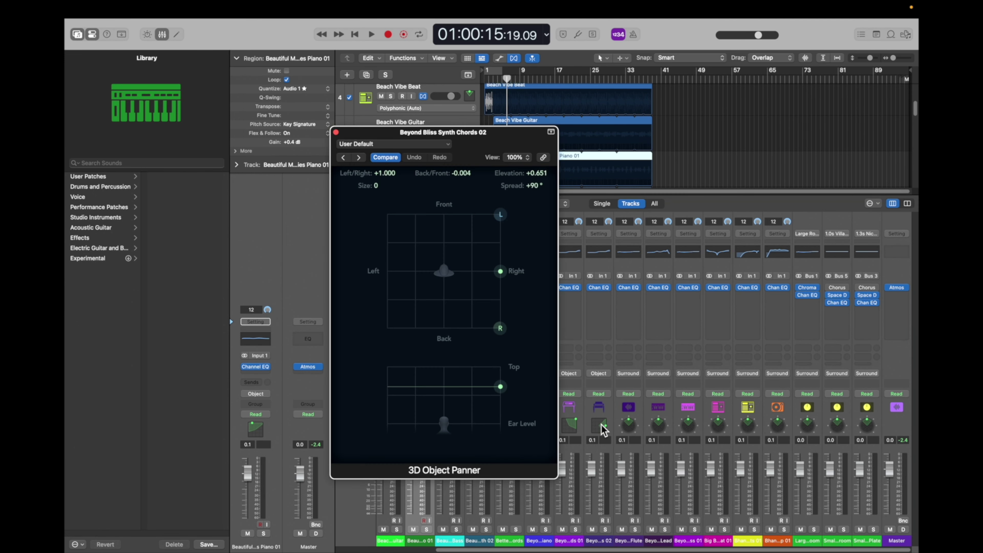
left_click(335, 130)
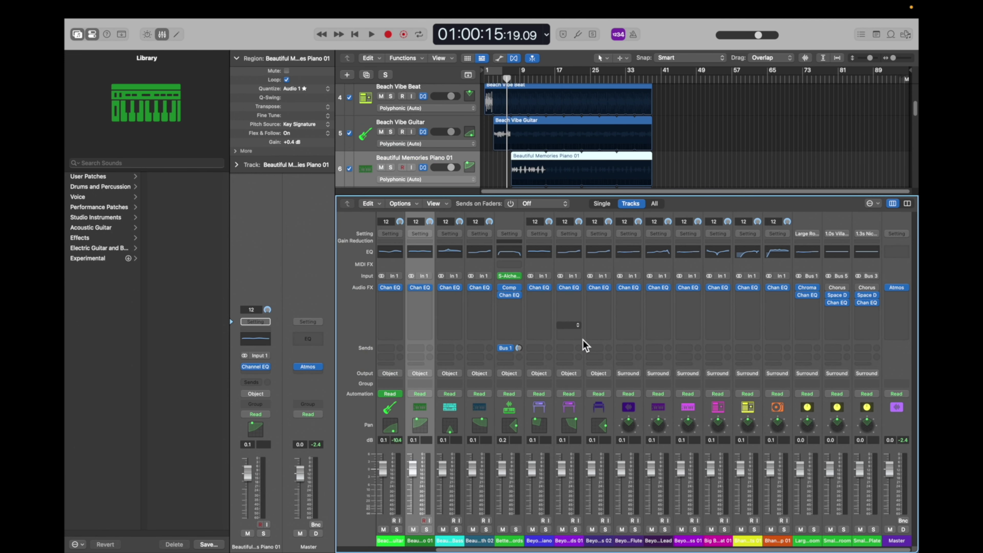
- Switch Beyond Bliss Synth Chords 02 to the Binaural Panner, set angle about -92° and spread about +57°, and close the panner
right_click(605, 425)
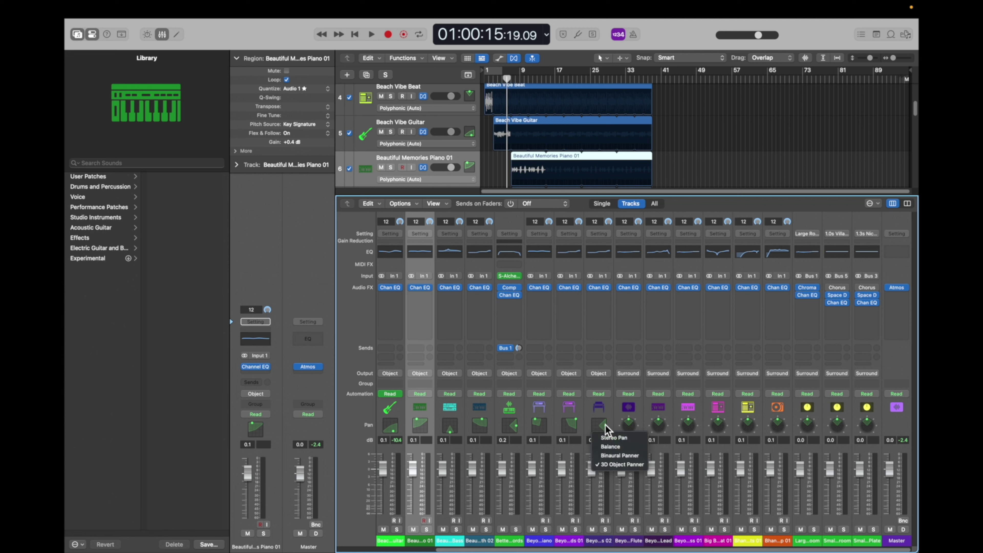
left_click(602, 422)
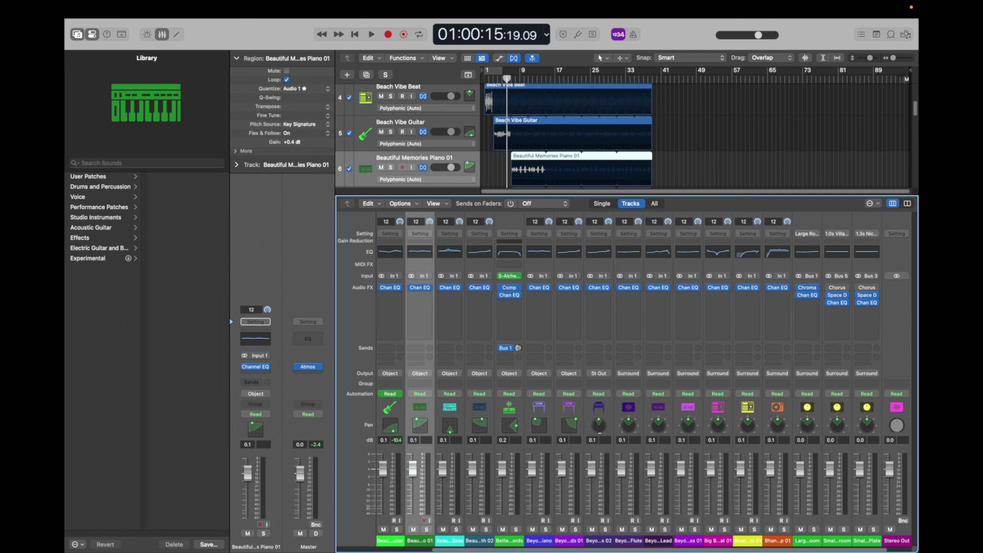
double_click(602, 426)
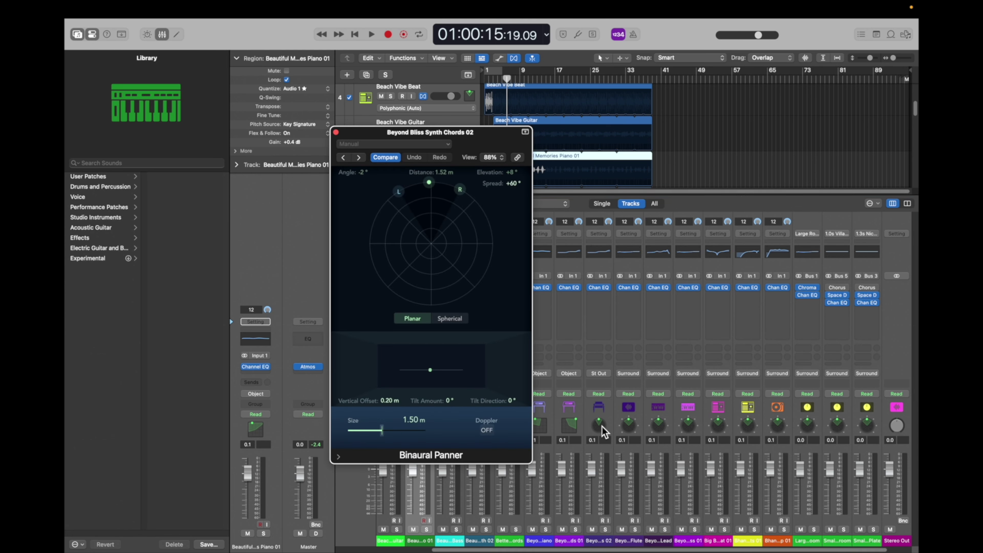
left_click_drag(461, 189, 488, 229)
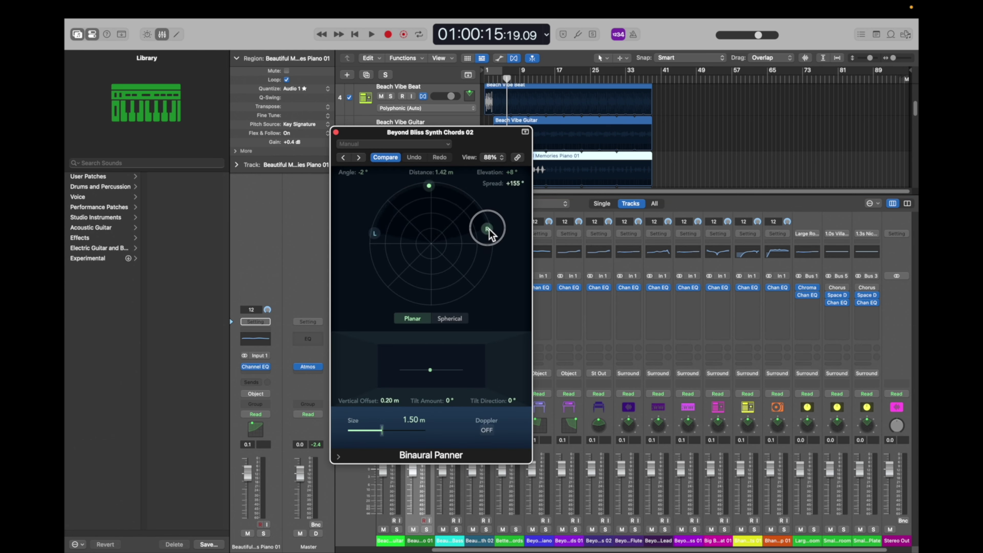
left_click_drag(429, 183, 433, 184)
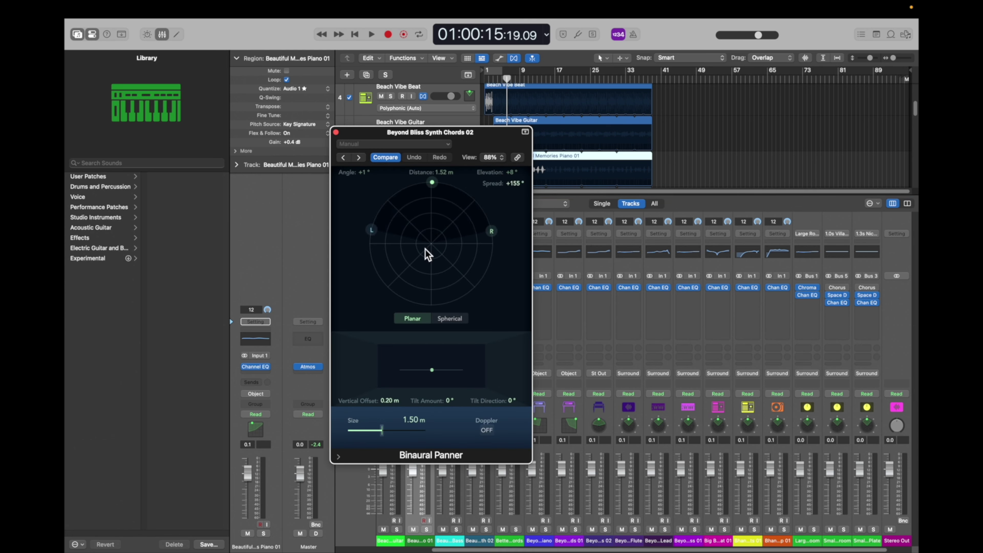
left_click_drag(433, 184, 369, 245)
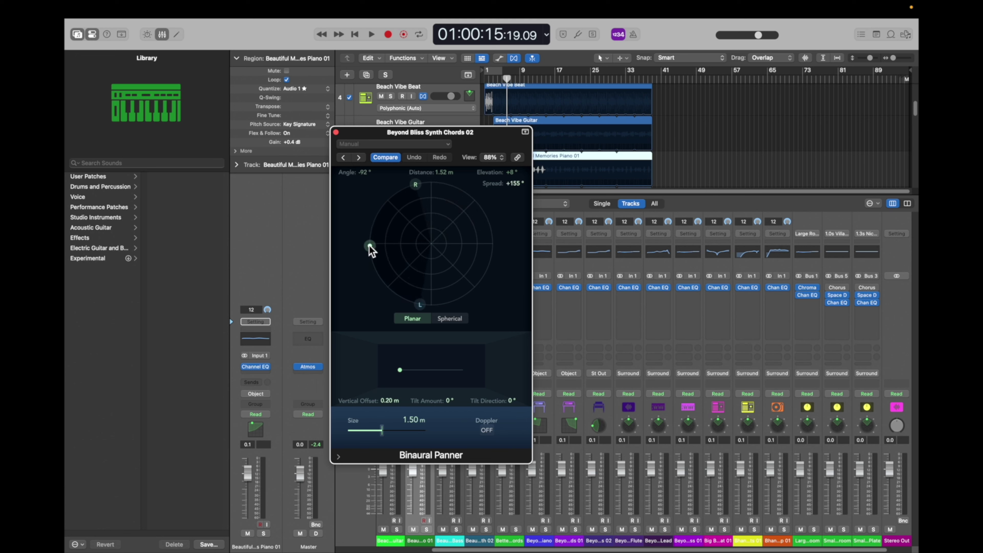
left_click_drag(414, 188, 370, 219)
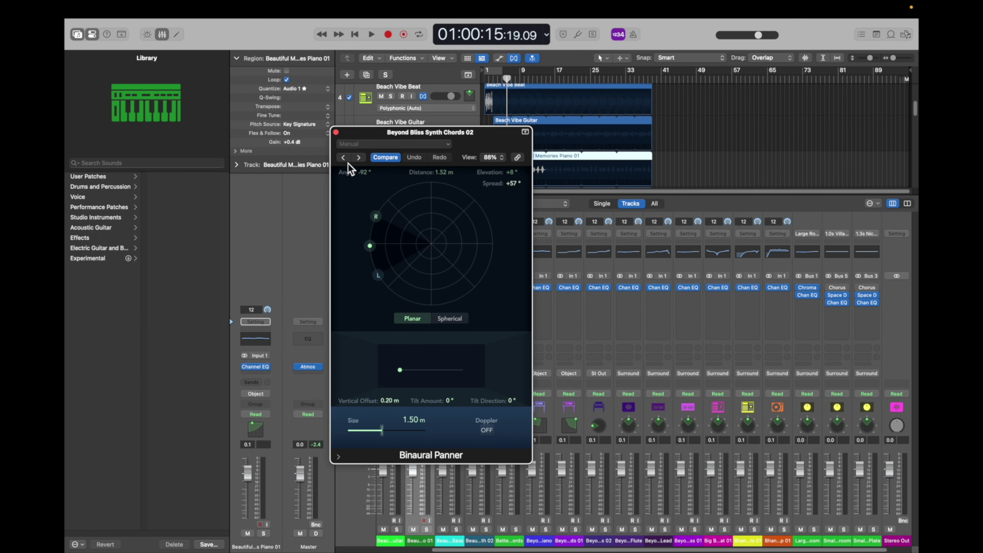
left_click(336, 132)
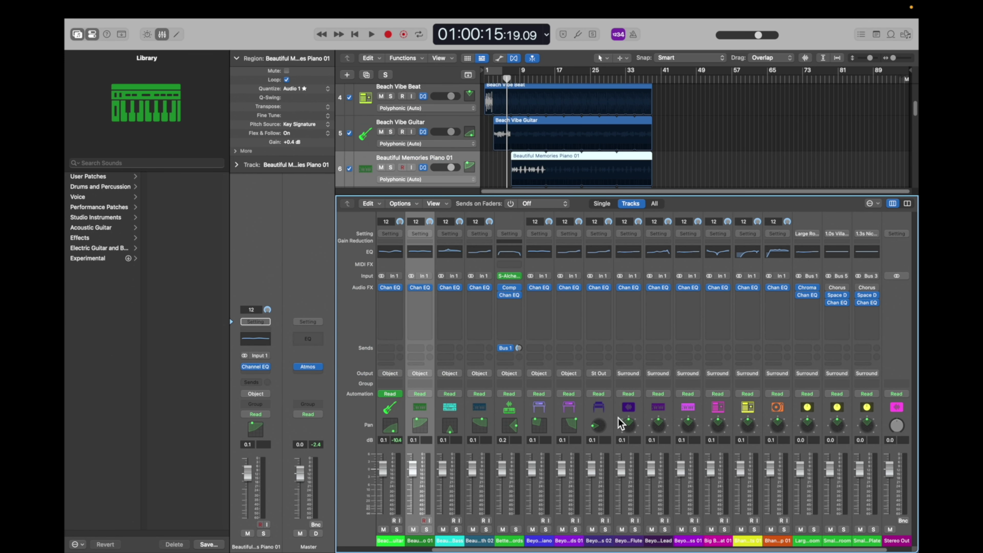
- Switch the Beyond Bliss Synth Flute and Beyond Bliss Synth Lead tracks to the 3D Object Panner
right_click(633, 427)
left_click(642, 466)
right_click(656, 429)
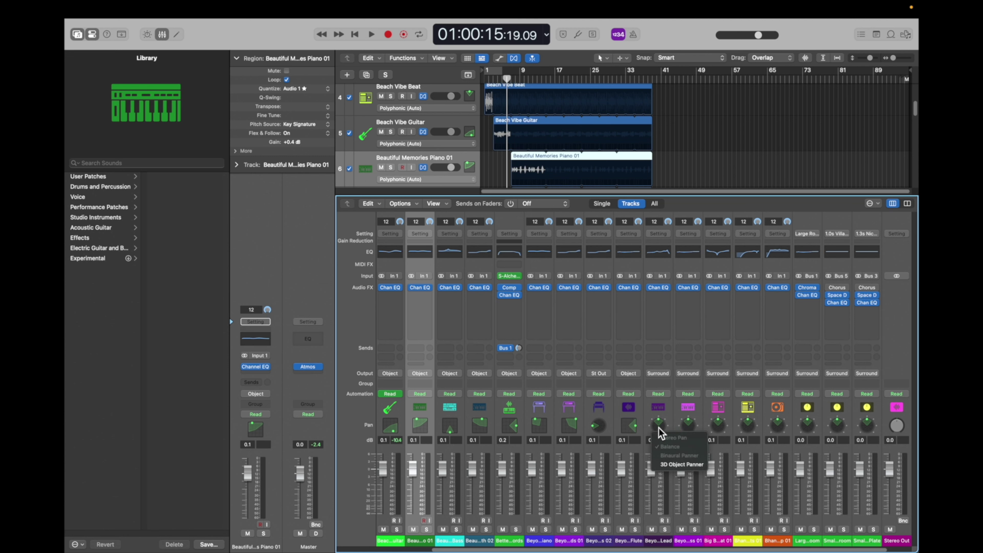
left_click(667, 466)
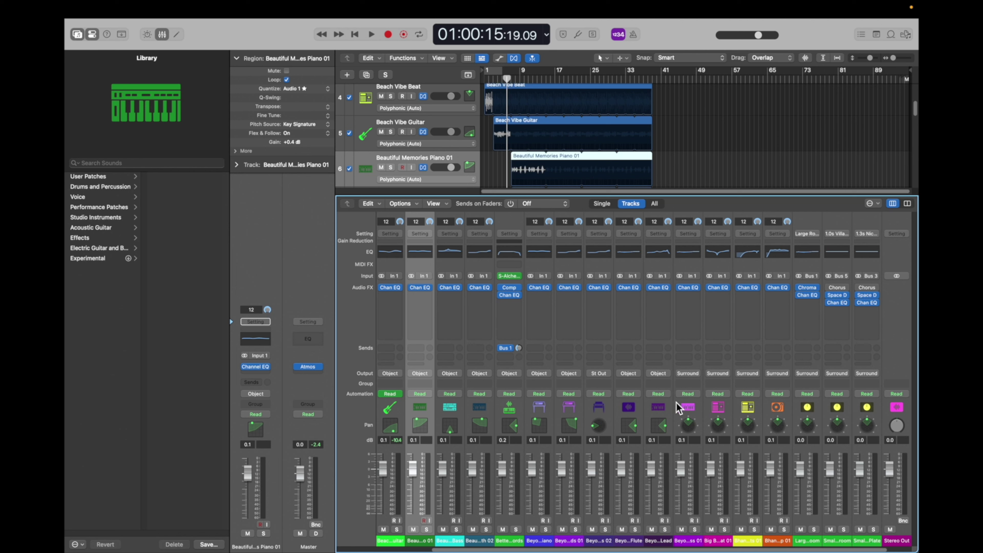
- Select the four tracks from Beyond The Stars Brass 01 through the last Bhangra track and switch them together to the 3D Object Panner
left_click(682, 409)
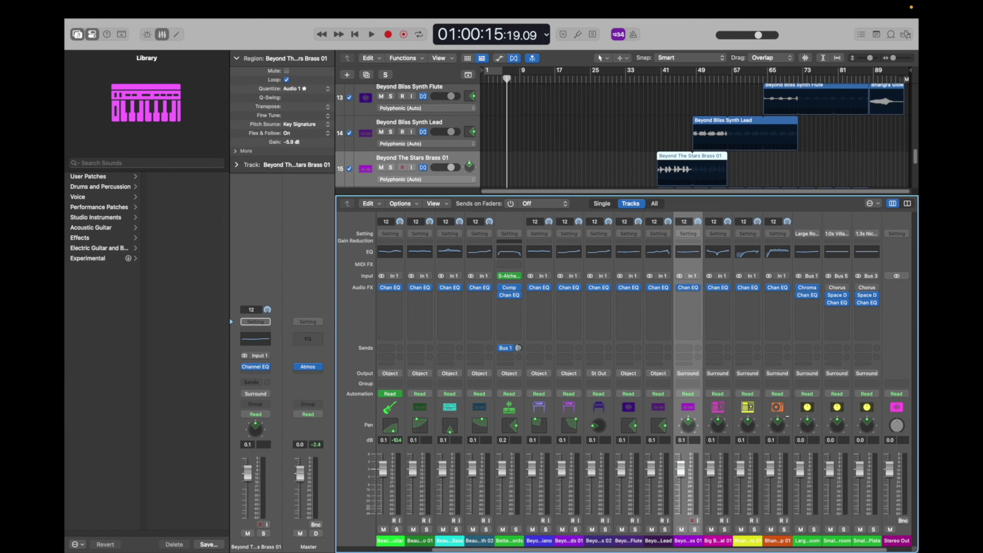
left_click(787, 415, "shift")
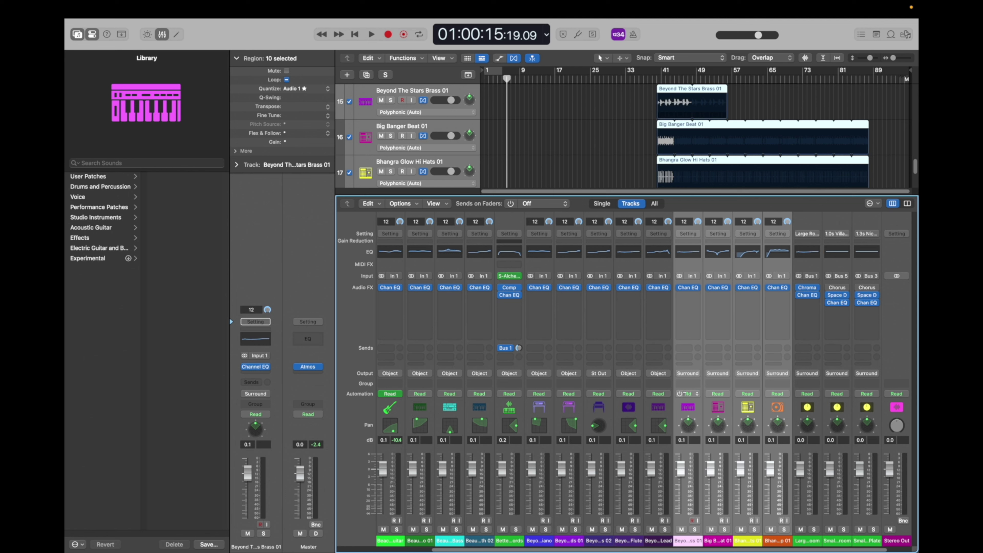
right_click(688, 425)
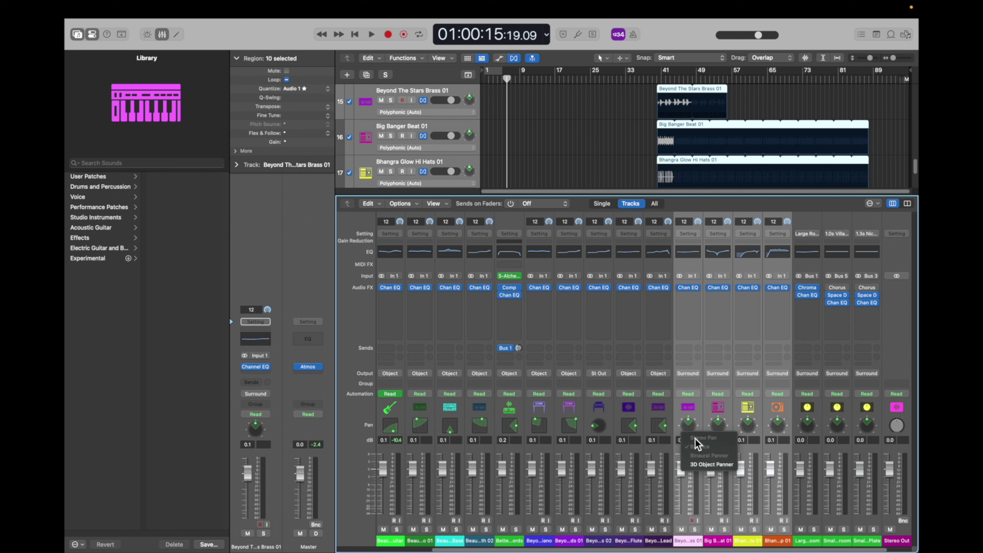
left_click(699, 464)
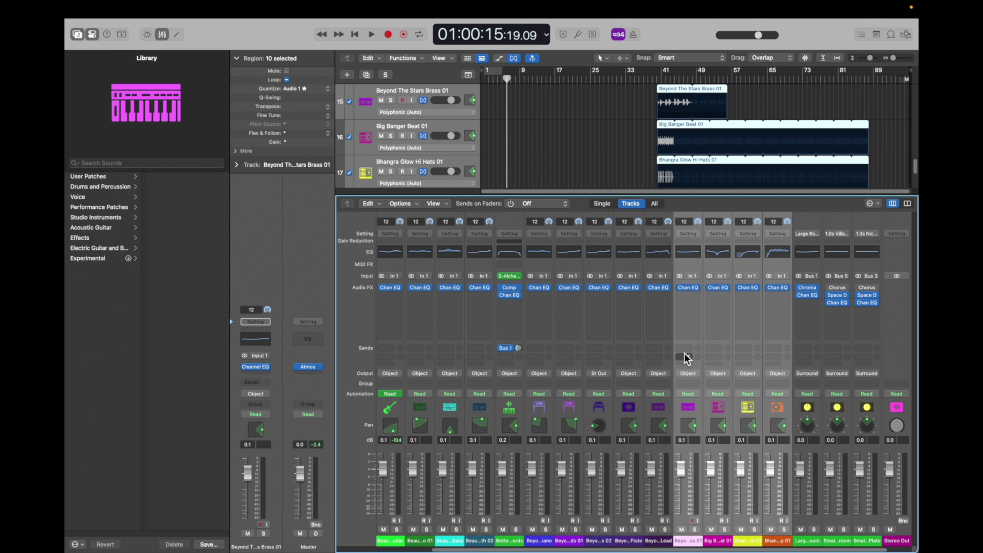
left_click(691, 268)
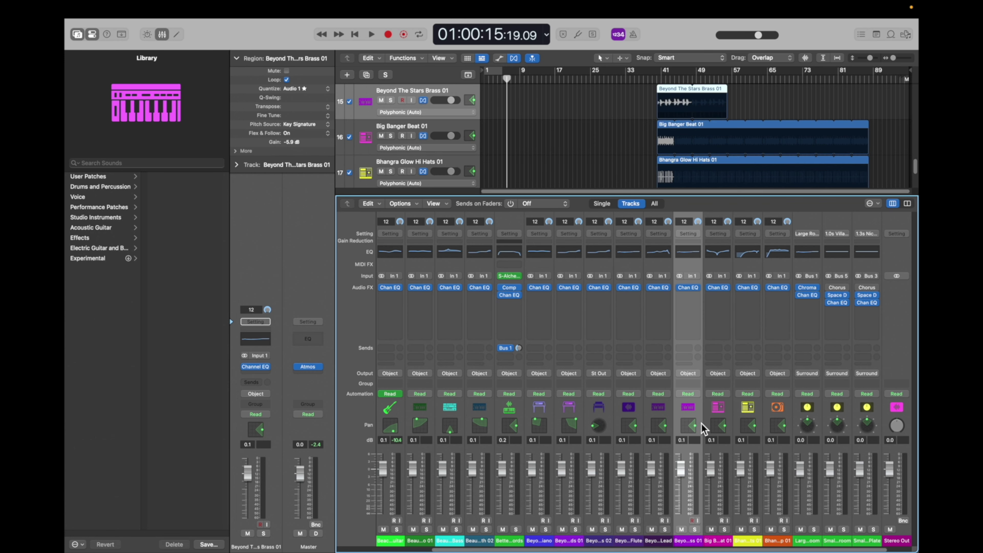
- Switch the Beyond Bliss Synth Flute, Beyond Bliss Synth Lead and Beyond The Stars Brass 01 tracks to the Binaural Panner
right_click(630, 426)
left_click(643, 438)
right_click(660, 427)
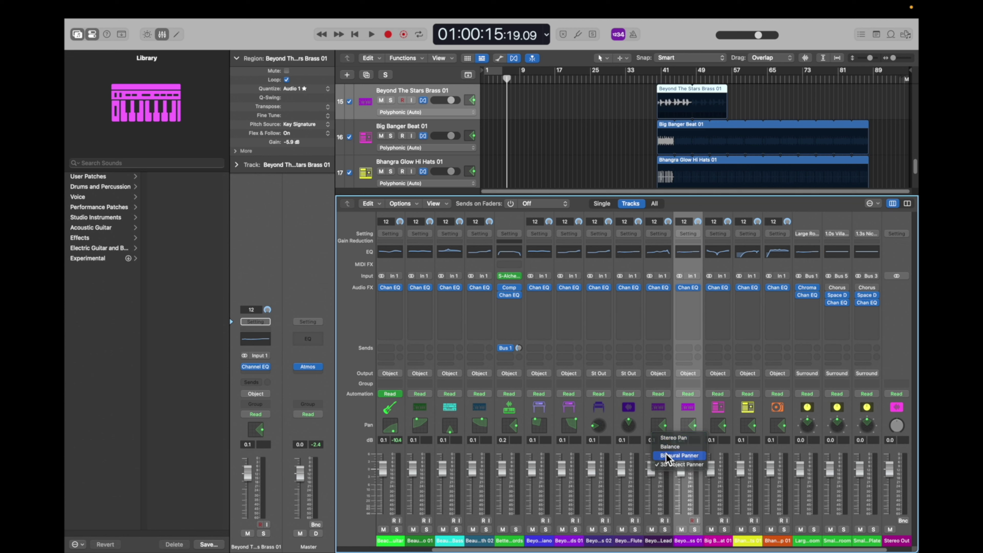
left_click(673, 438)
right_click(692, 429)
left_click(696, 437)
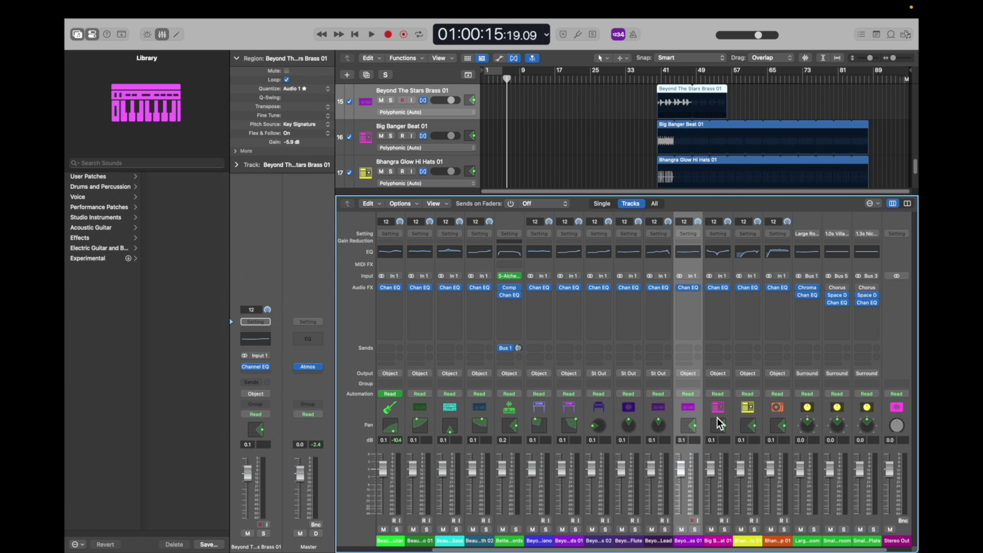
- Switch Big Banger Beat 01, Bhangra Glow Hi Hats 01 and the orange Bhangra track to the Binaural Panner
right_click(720, 428)
left_click(732, 437)
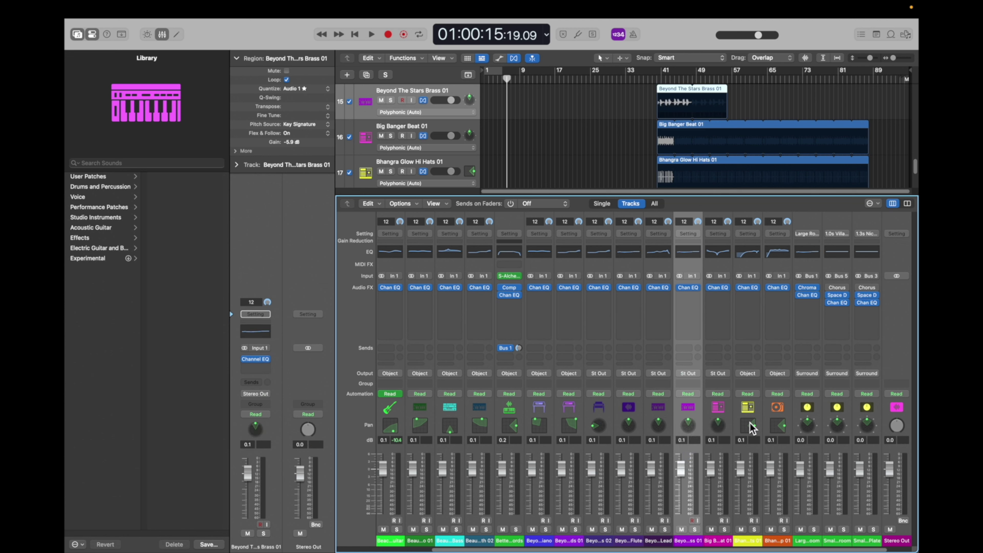
right_click(752, 426)
left_click(762, 437)
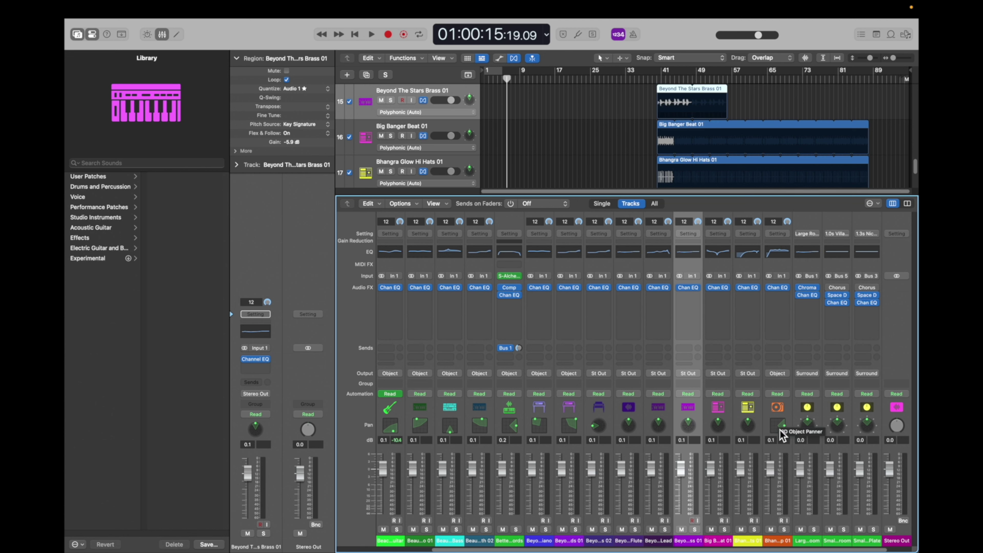
right_click(782, 426)
left_click(787, 456)
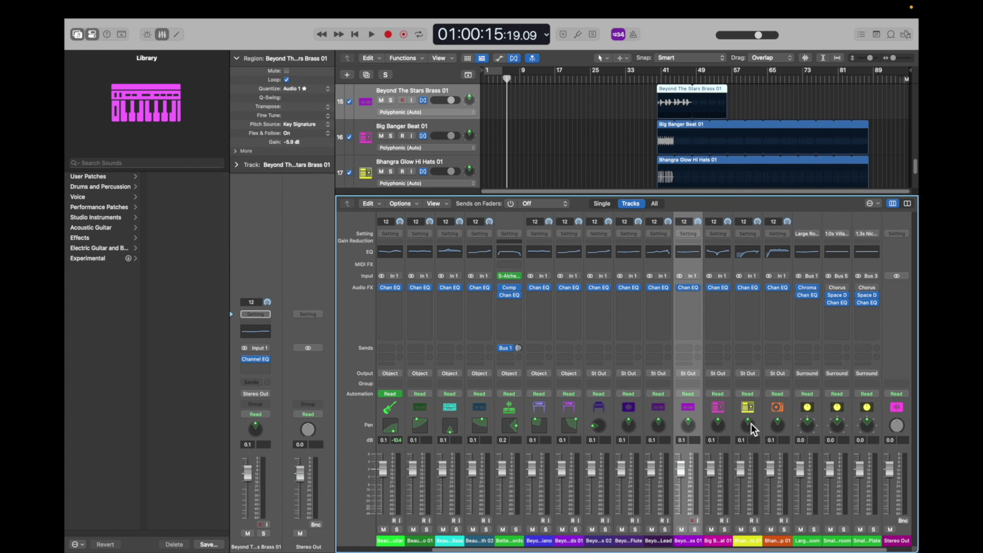
- Rotate the binaural pan directions of the newly switched tracks, turning the Hi Hats to the right and Brass 01 towards the rear
left_click_drag(753, 429, 757, 427)
left_click_drag(688, 425, 688, 435)
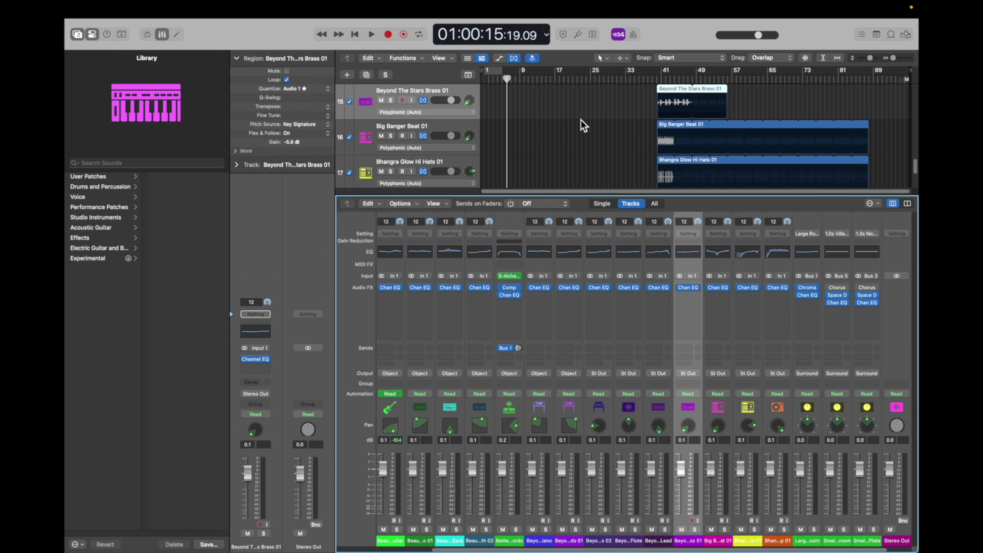
scroll(540, 116, "up", 10)
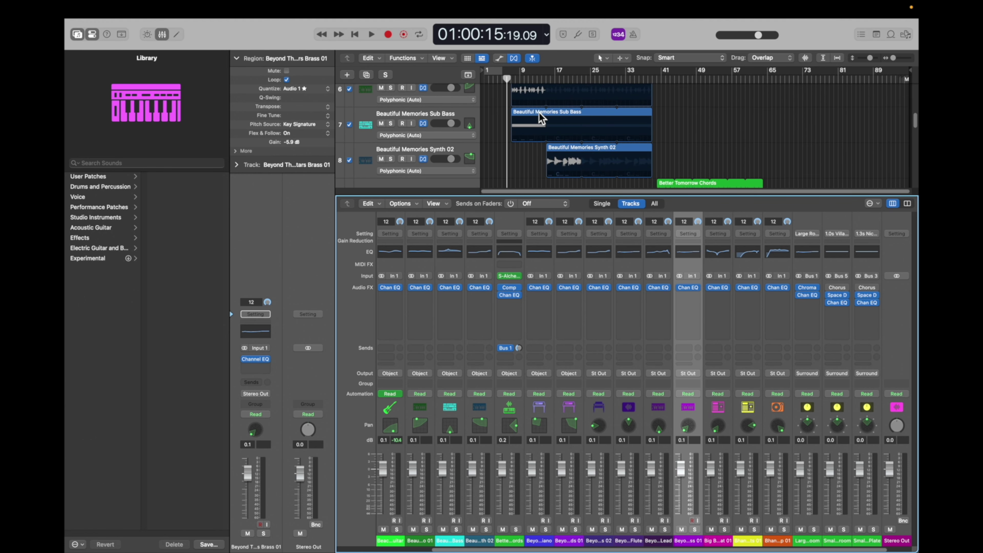
scroll(539, 117, "up", 5)
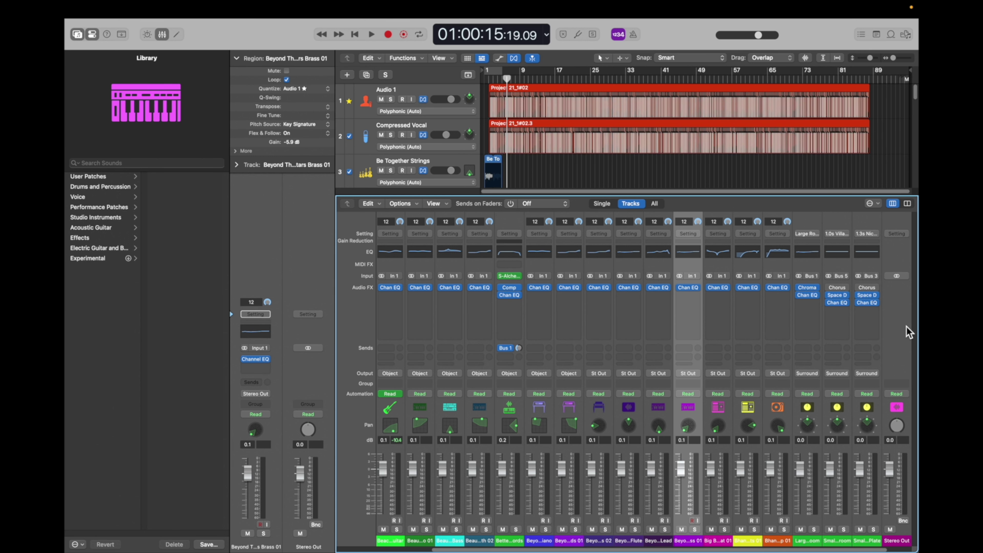
- Insert a Limiter from the Dynamics effects on the Master channel, directly after the Atmos plug-in
left_click(901, 331)
scroll(899, 326, "right", 2)
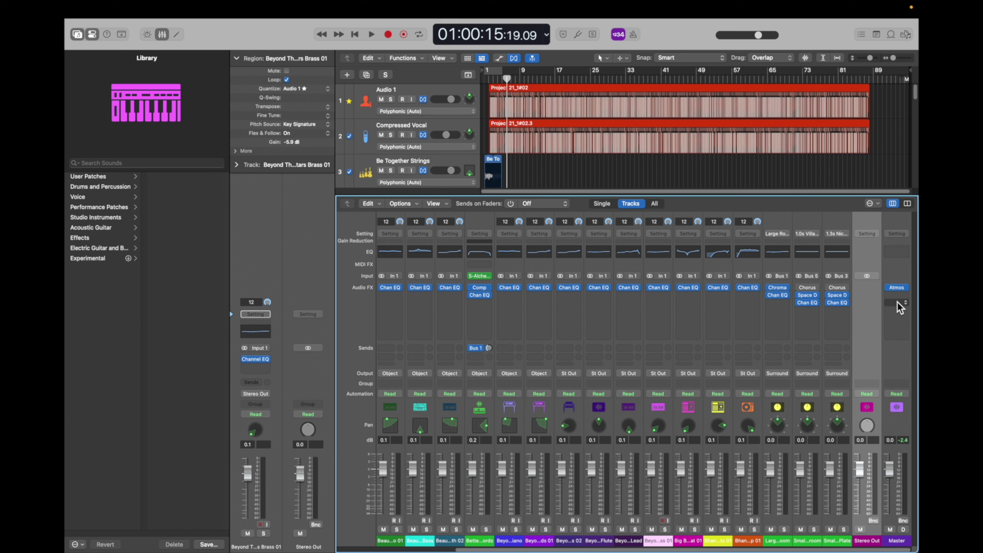
left_click(897, 299)
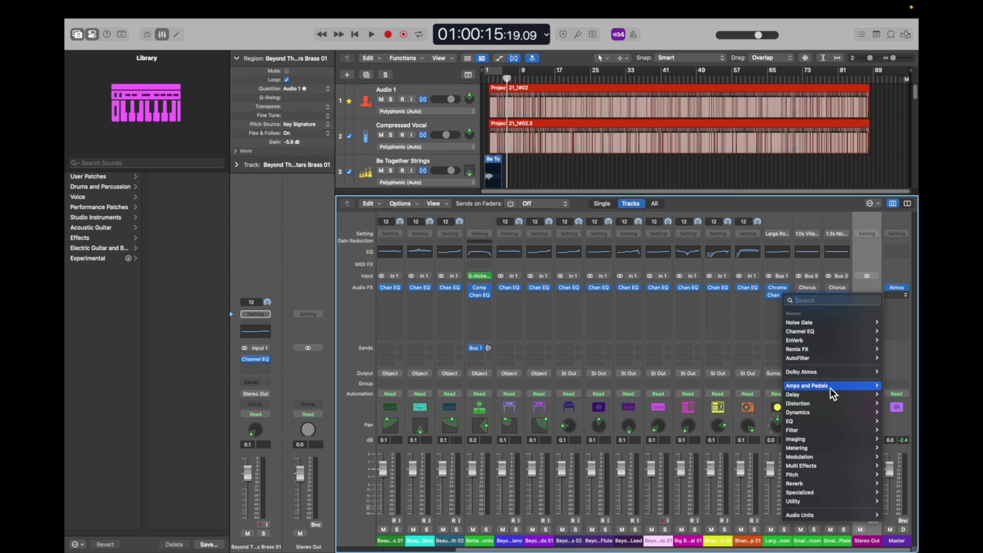
mouse_move(810, 371)
left_click(766, 376)
left_click(903, 297)
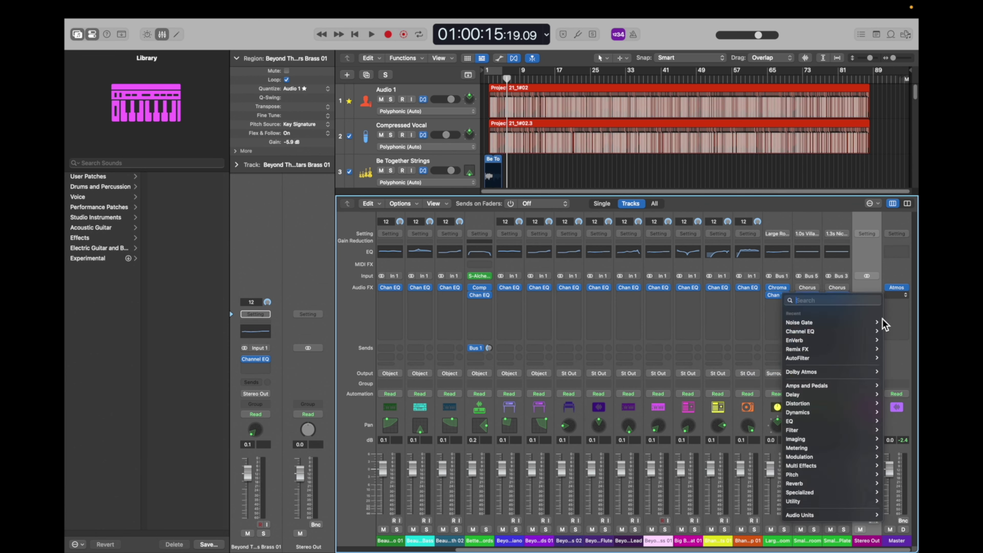
mouse_move(843, 432)
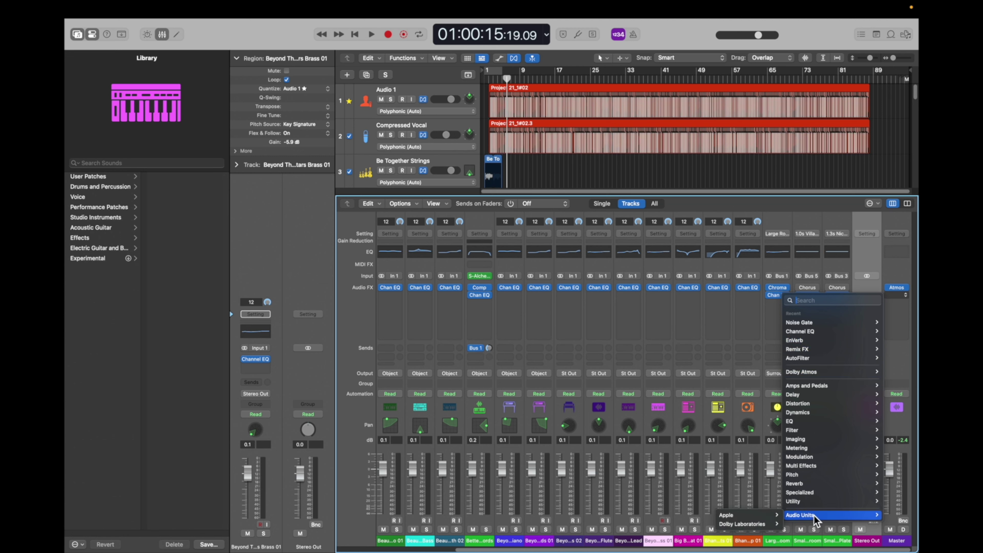
mouse_move(810, 519)
mouse_move(813, 425)
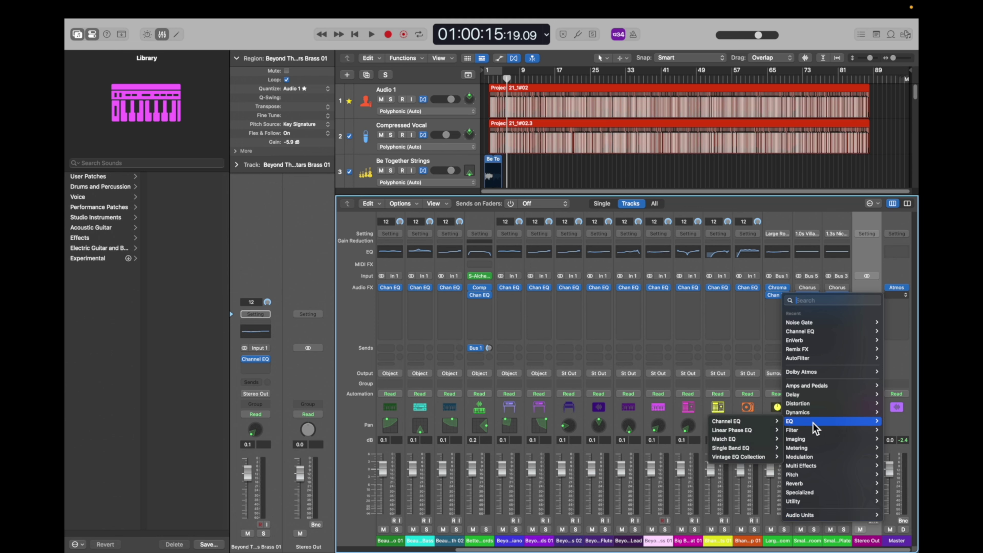
mouse_move(814, 441)
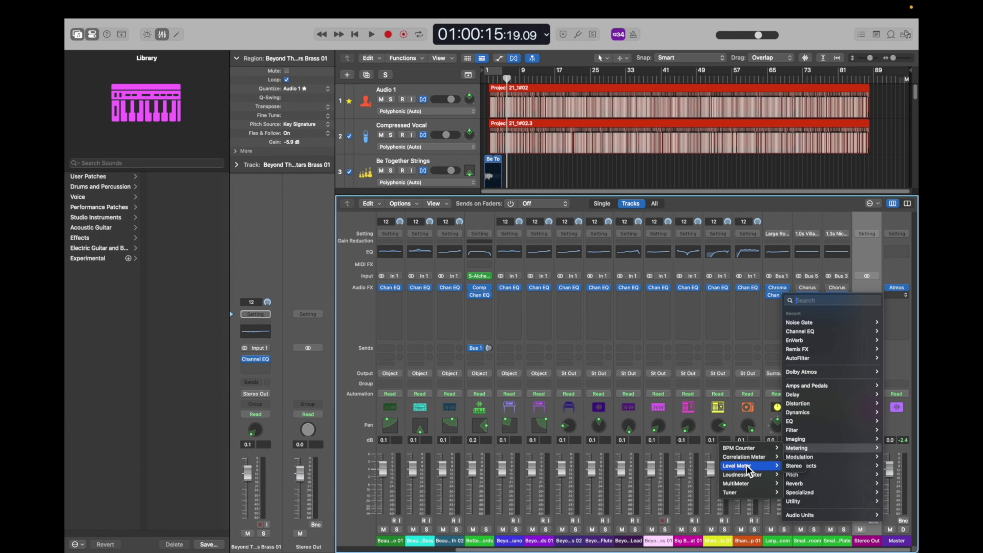
mouse_move(745, 476)
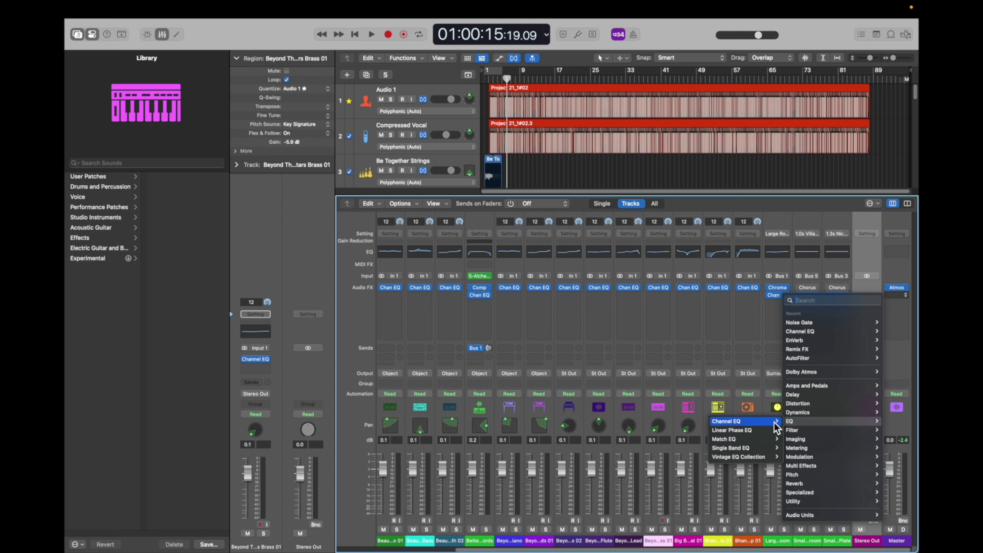
mouse_move(811, 395)
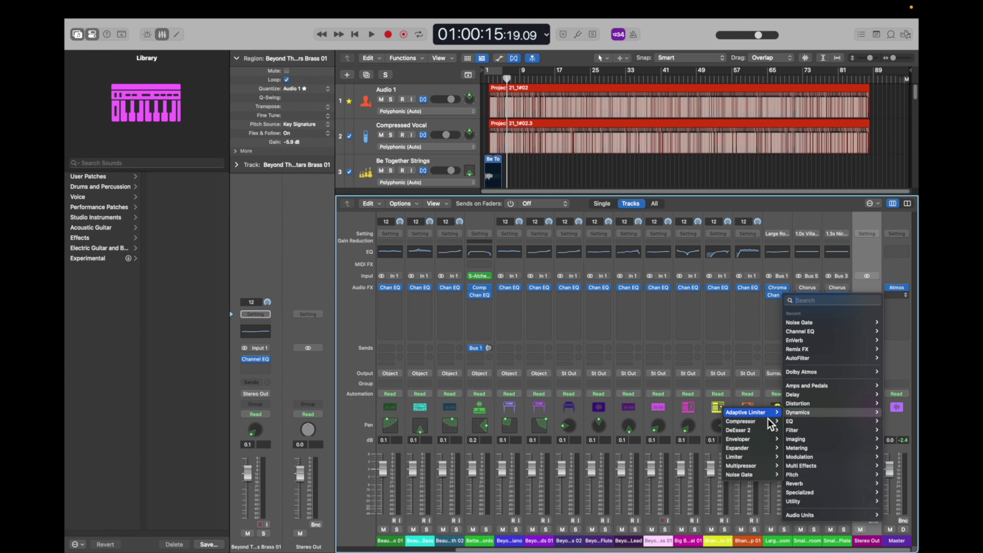
left_click(799, 458)
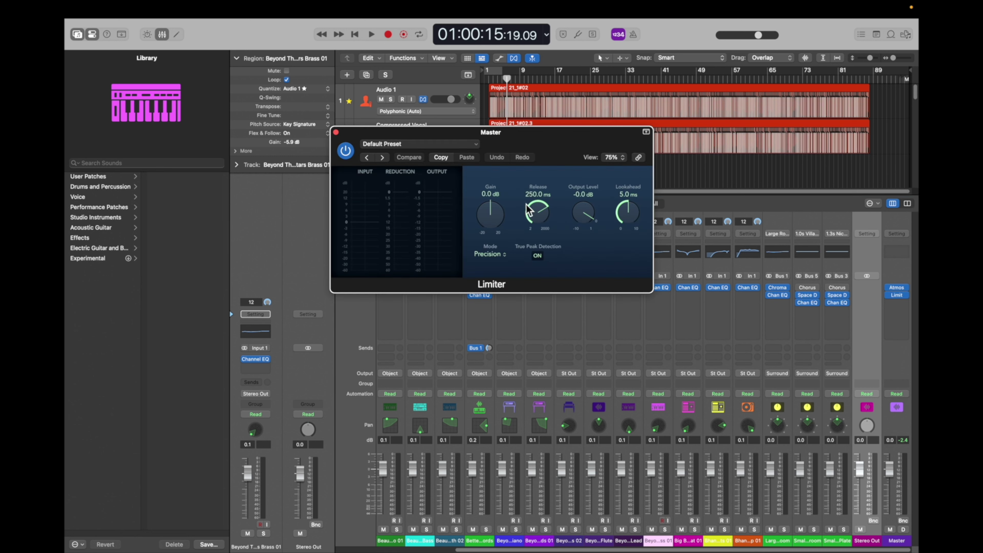
- Set the Master Limiter's output level to -1.0 dB and view its available presets
left_click_drag(576, 214, 578, 222)
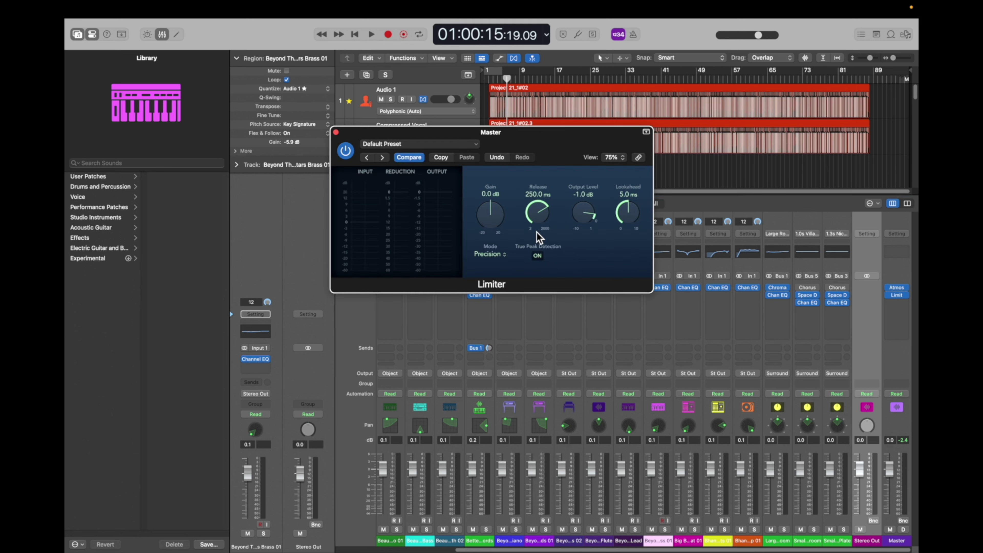
left_click(454, 147)
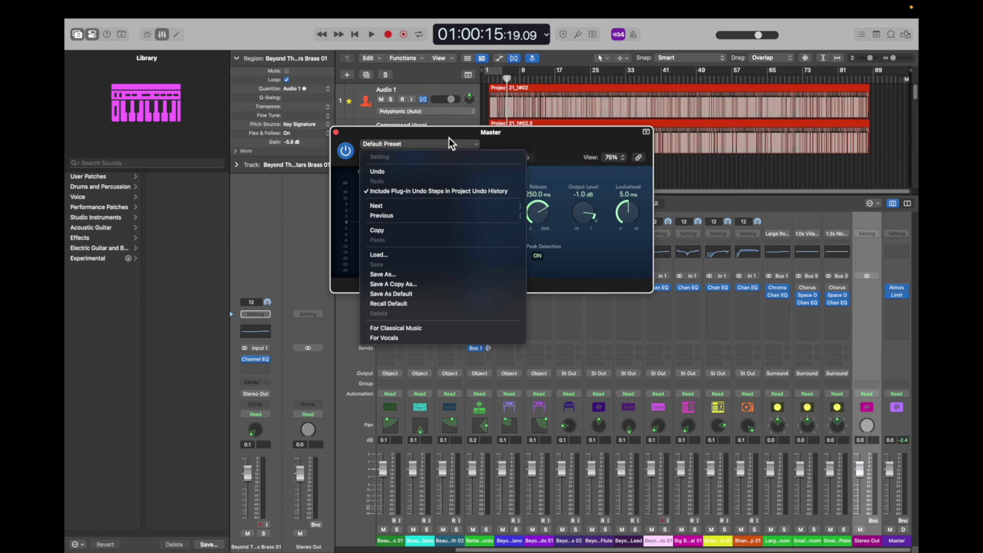
left_click(450, 144)
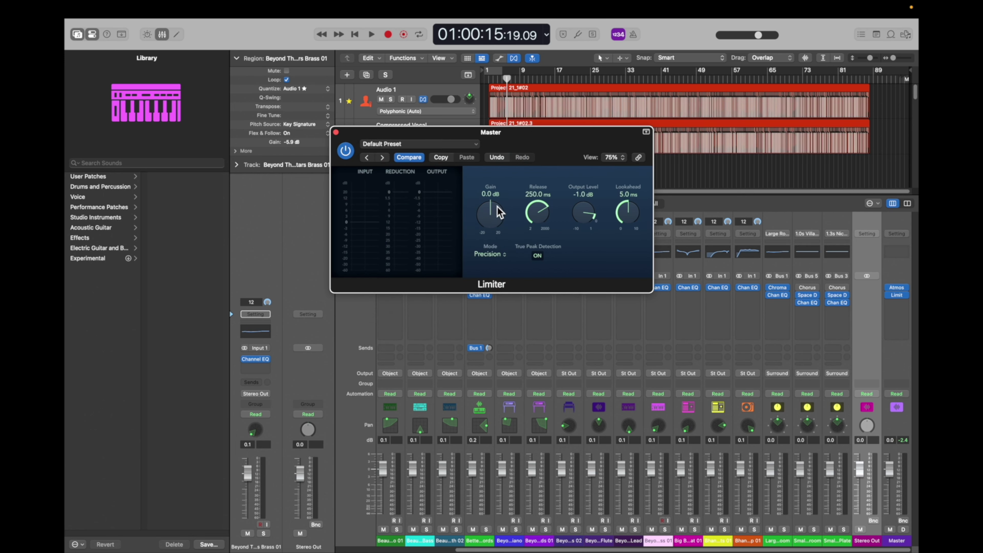
- Insert a Compressor from the Dynamics effects on the Master channel, directly after the Limiter
left_click(336, 132)
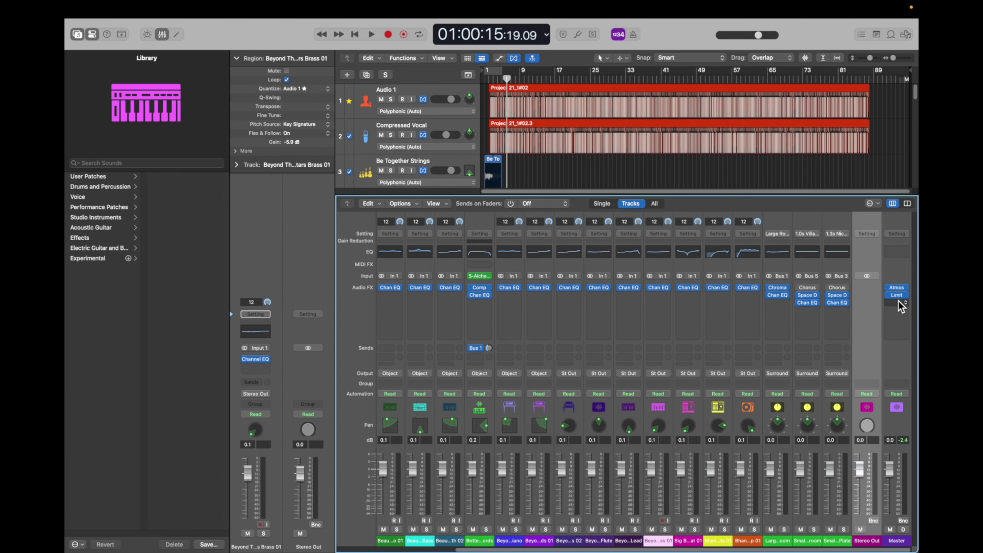
left_click(897, 302)
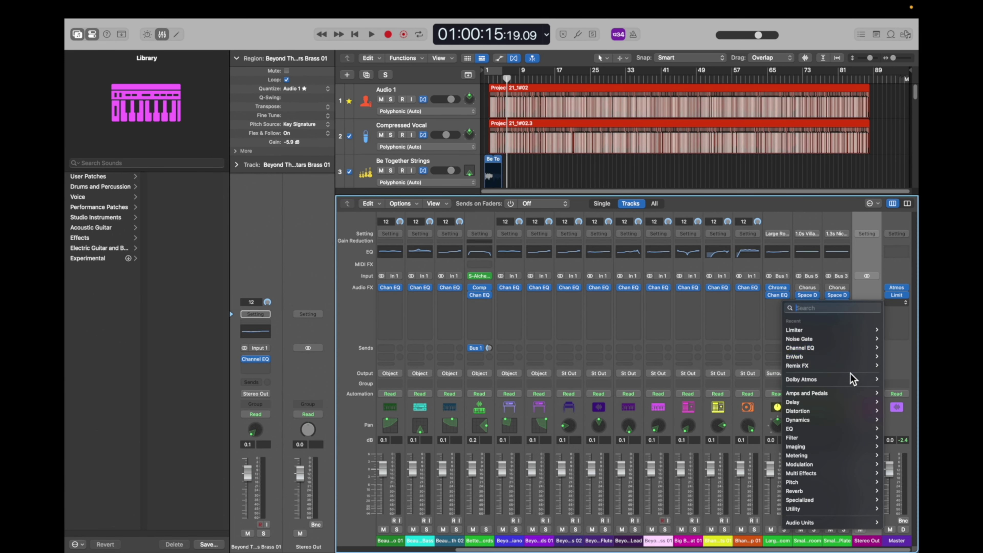
mouse_move(821, 484)
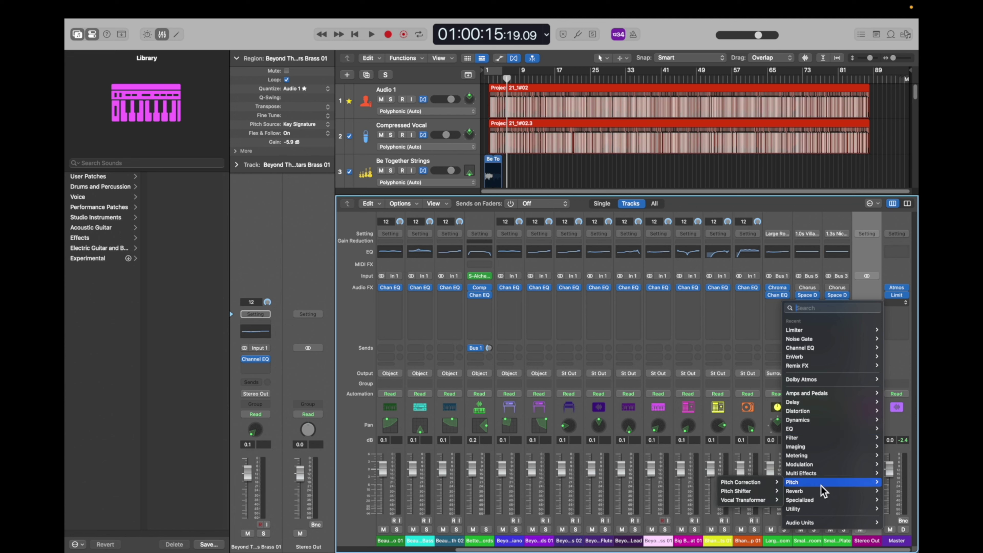
mouse_move(814, 407)
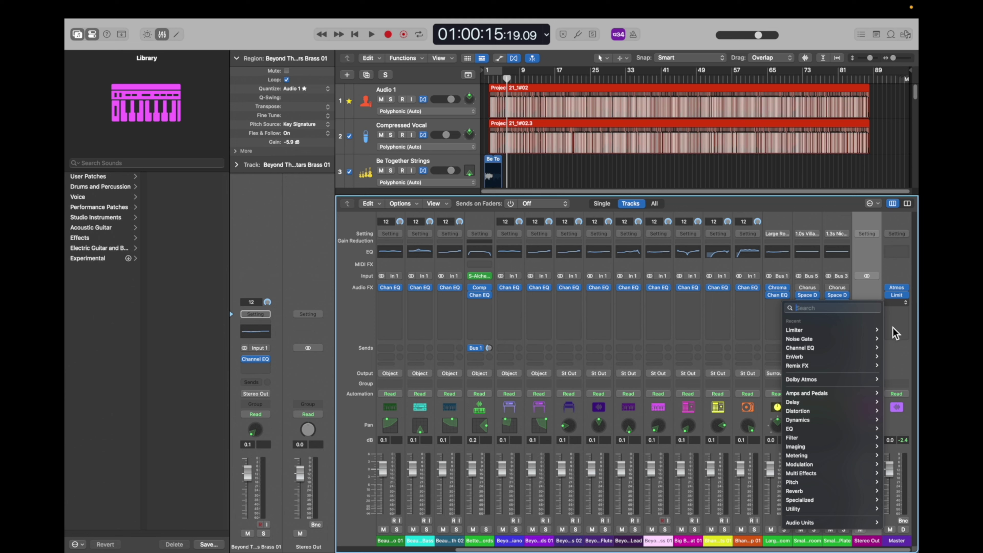
mouse_move(817, 447)
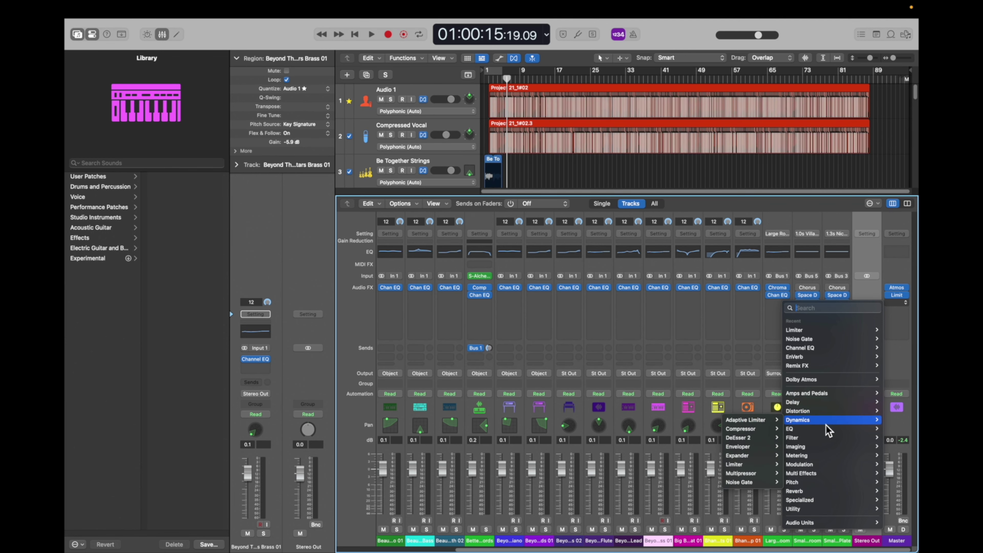
left_click(764, 428)
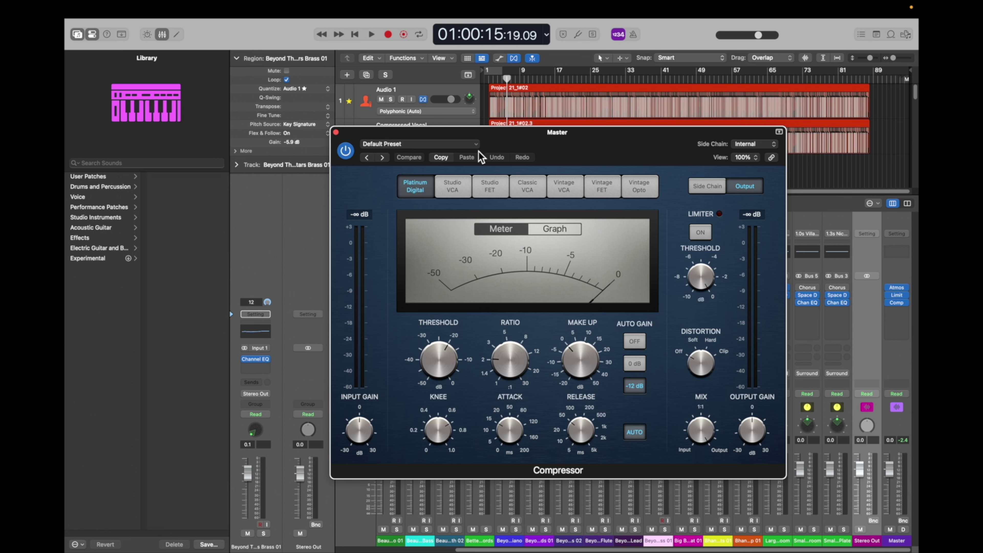
- Load the Platinum Analog Tape preset in the Master Compressor and switch on its limiter and automatic release
left_click(472, 145)
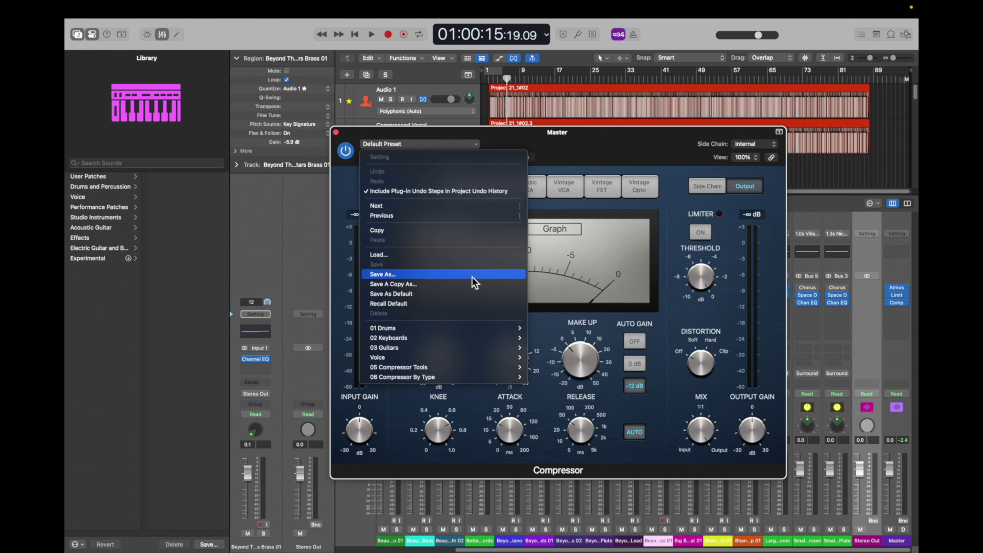
mouse_move(444, 370)
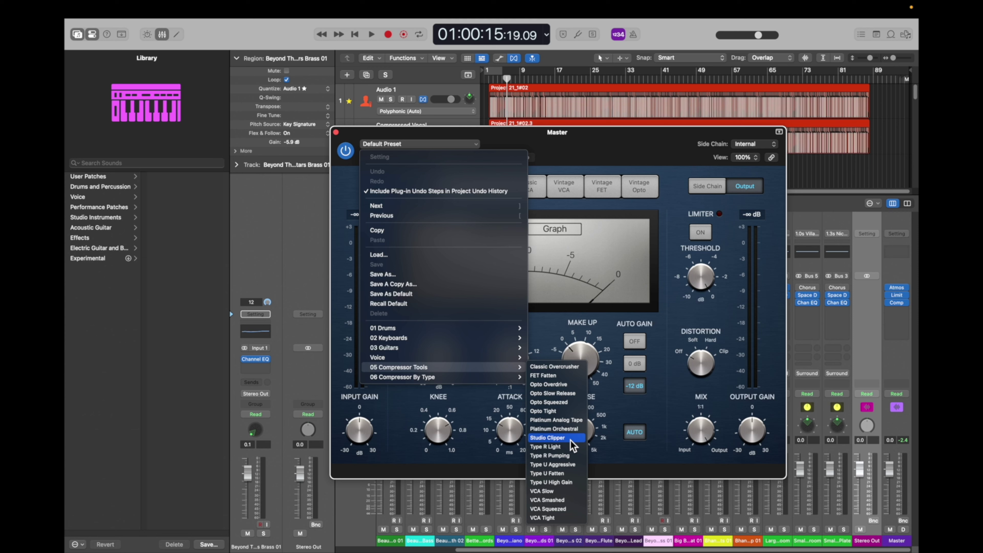
left_click(569, 429)
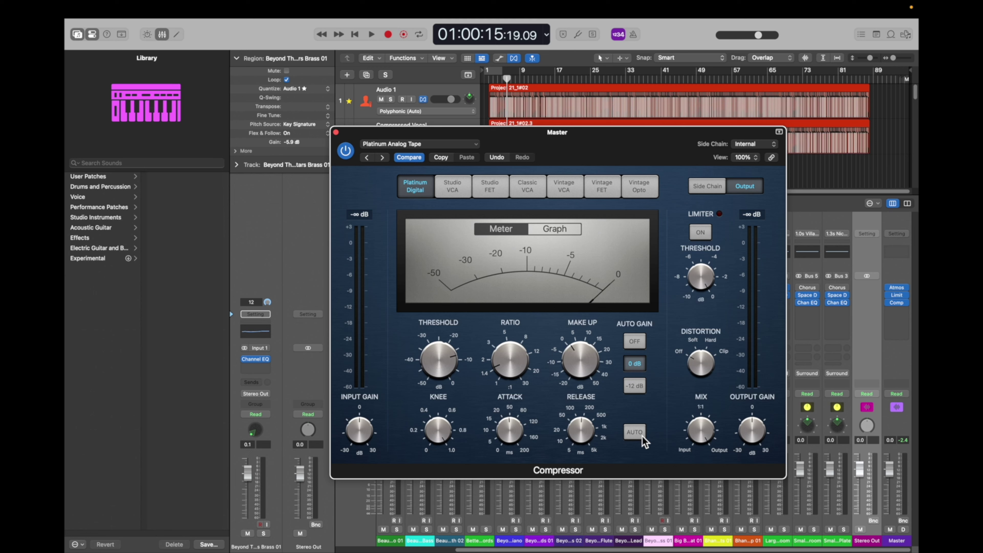
mouse_move(751, 426)
left_mouse_down()
mouse_move(755, 445)
mouse_move(746, 430)
left_mouse_up()
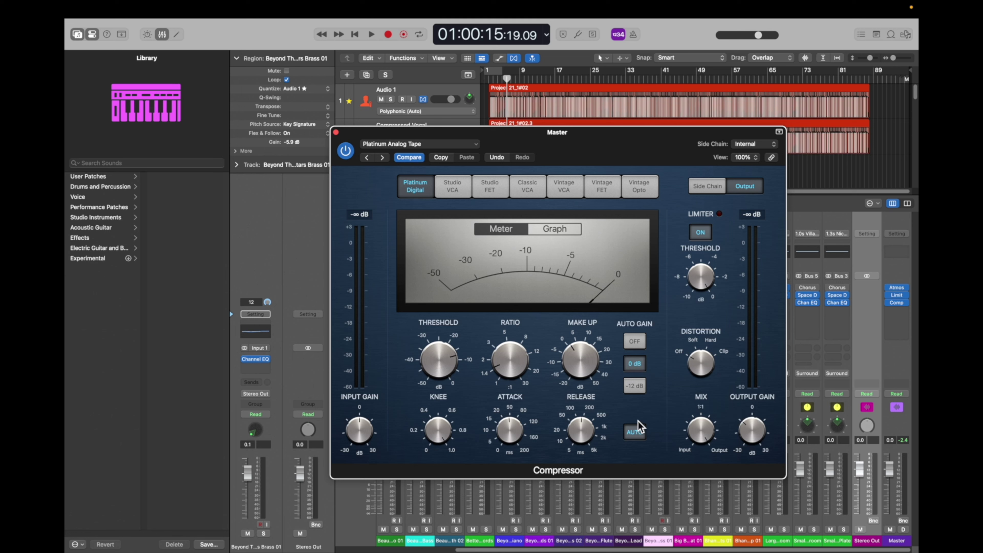
- Insert a Loudness Meter after the Master Compressor and measure the playing mix against a target of about -18 LUFS
key("space")
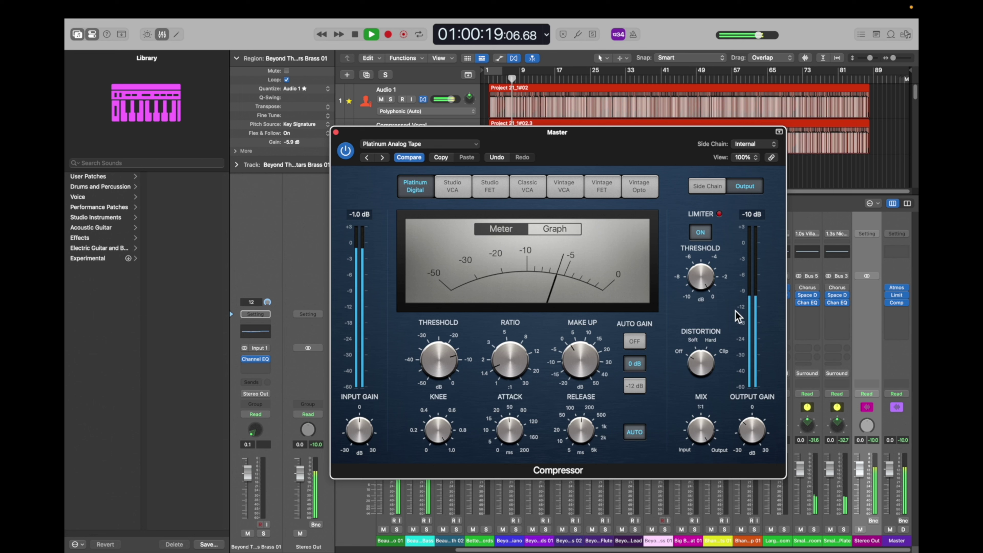
left_click(901, 310)
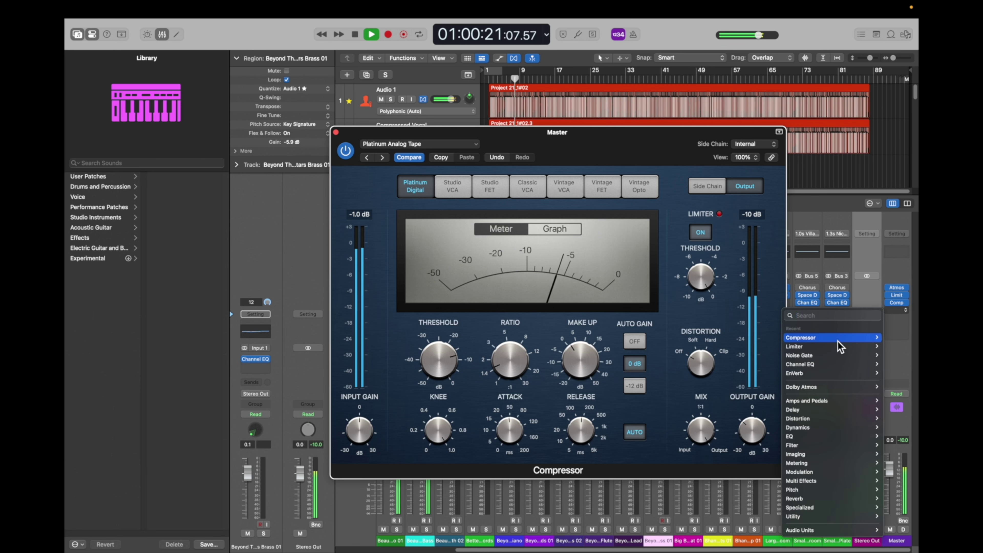
mouse_move(813, 463)
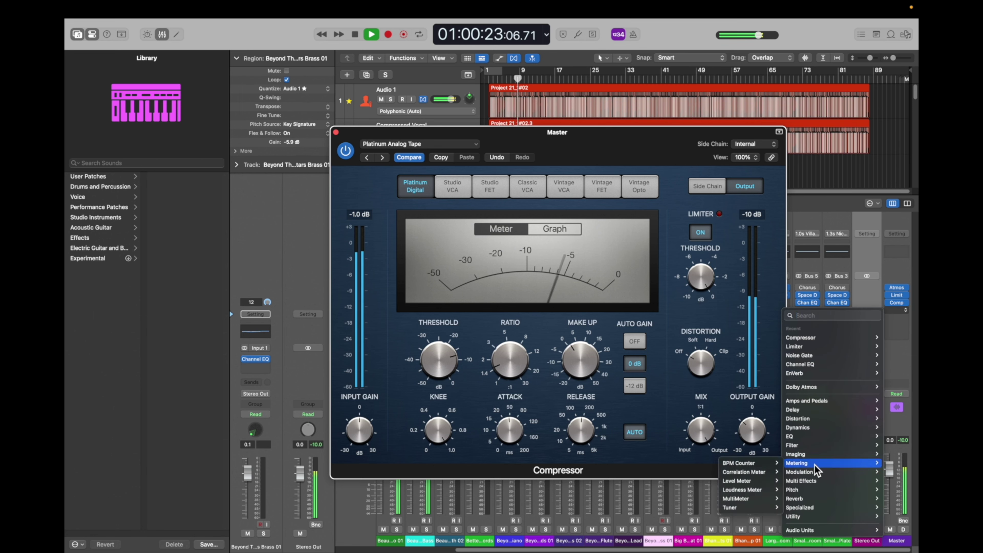
left_click(760, 490)
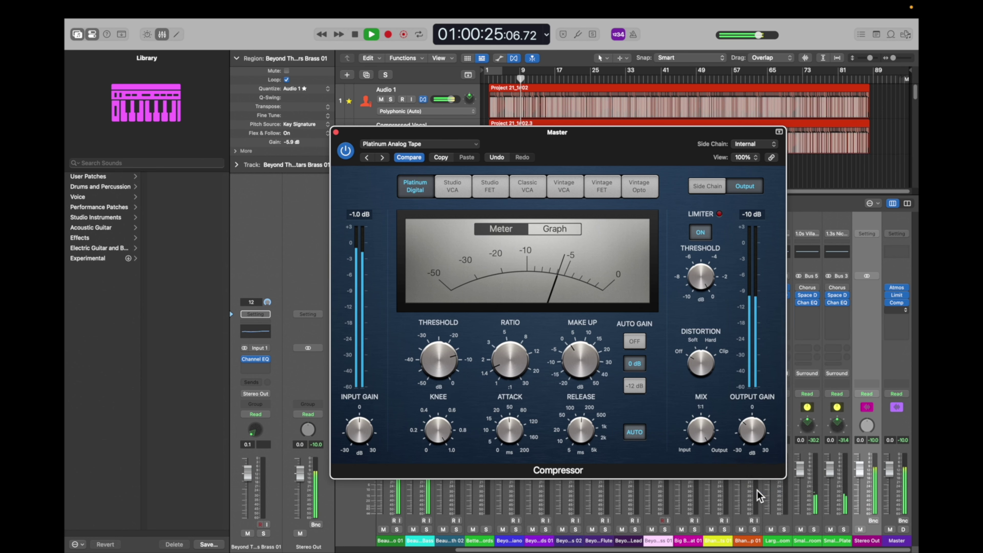
left_click(374, 350)
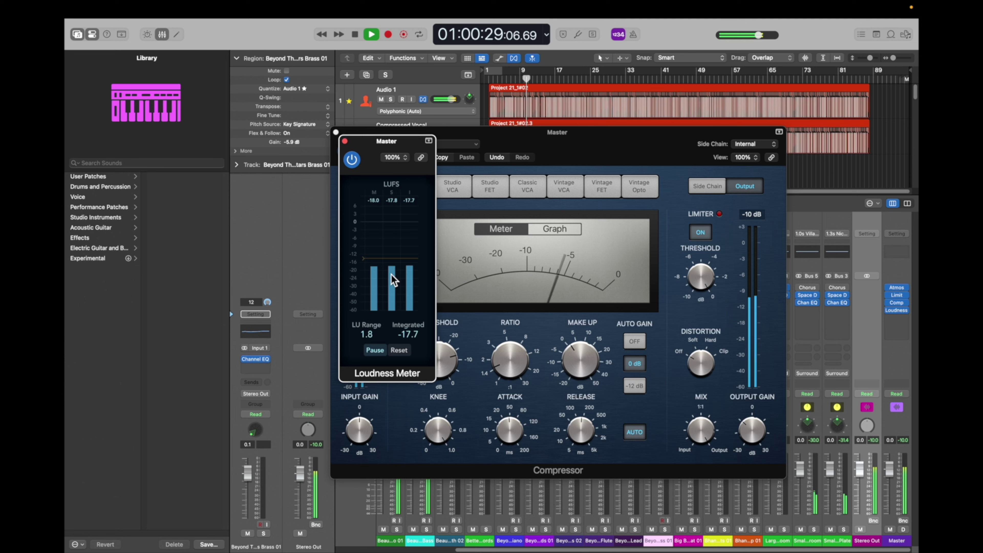
left_click_drag(381, 258, 382, 267)
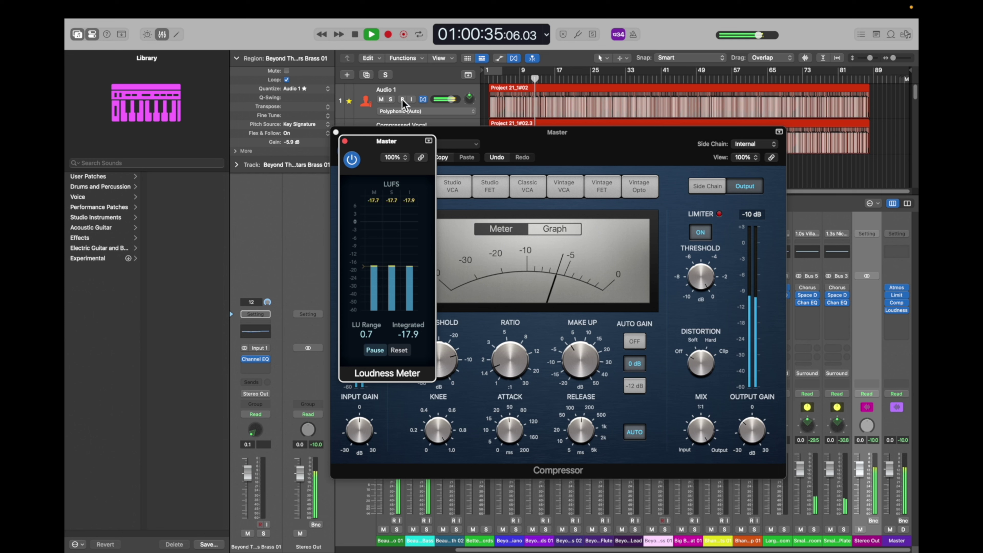
- Mute the Audio 1 and Compressed Vocal tracks
left_click(382, 102)
scroll(382, 102, "down", 2)
left_click(382, 105)
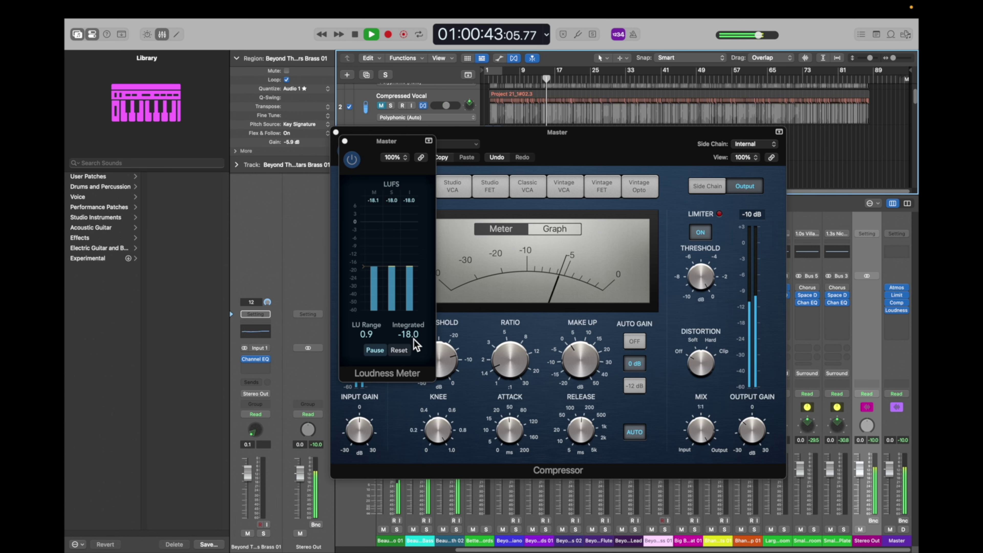
- Set the monitoring format of the Master's Dolby Atmos plug-in to 5.1
left_click(898, 288)
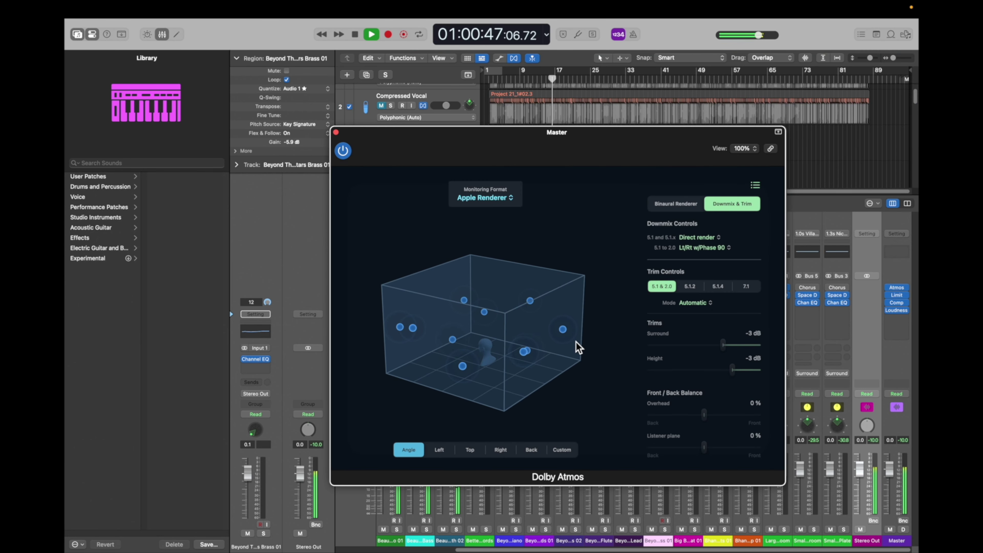
left_click(502, 200)
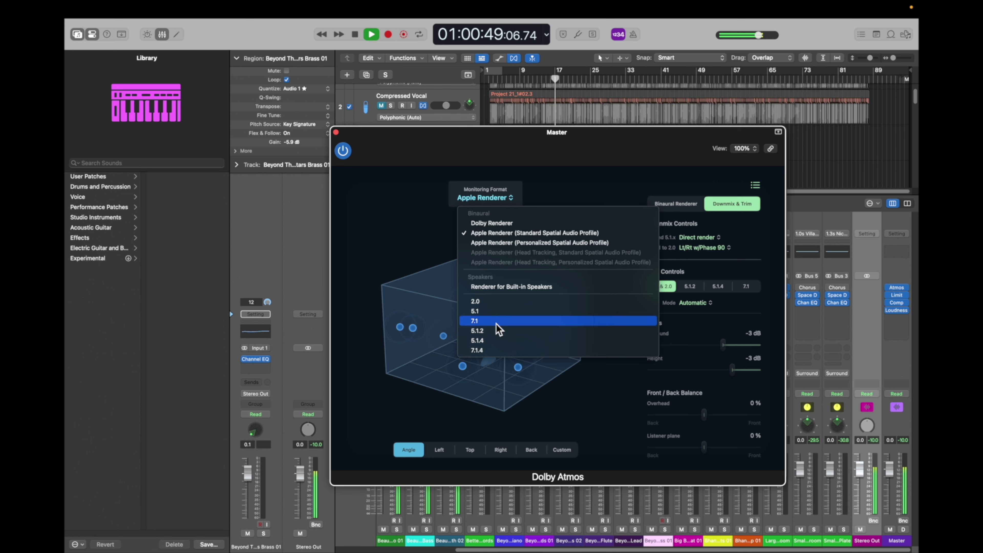
left_click(489, 311)
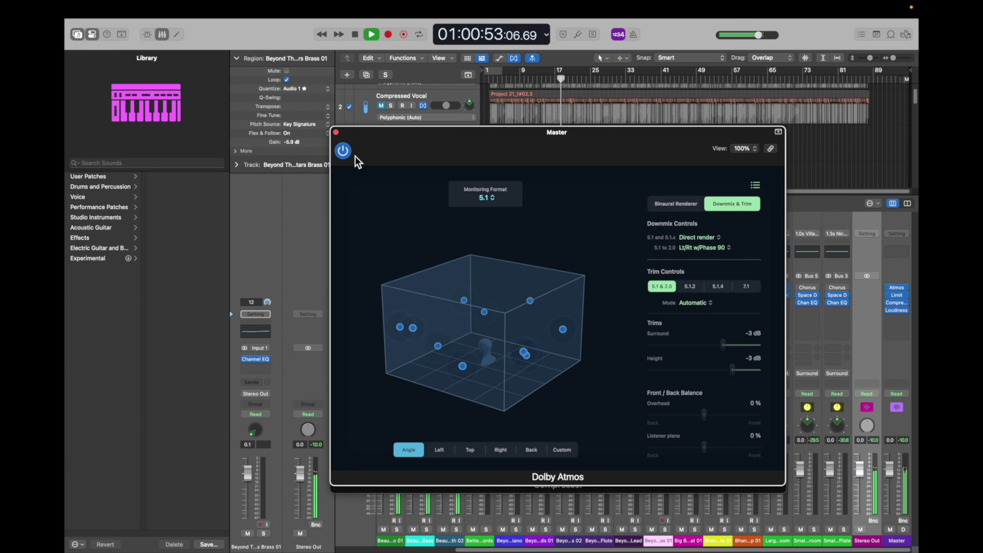
- Rotate the Dolby Atmos object view and examine the binaural render modes of the surround bed and 3D objects
left_click_drag(442, 308, 601, 283)
left_click_drag(476, 308, 550, 340)
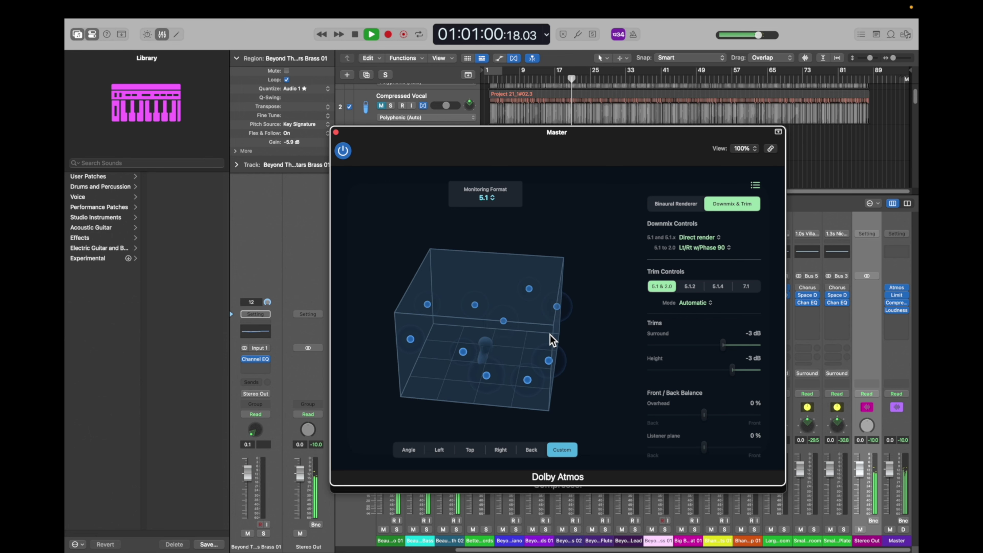
left_click(663, 205)
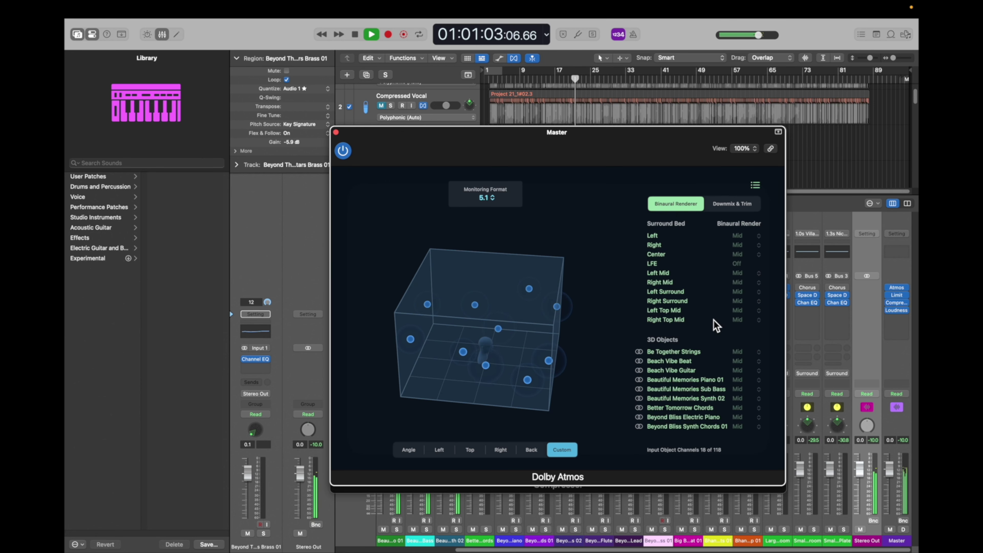
left_click(337, 133)
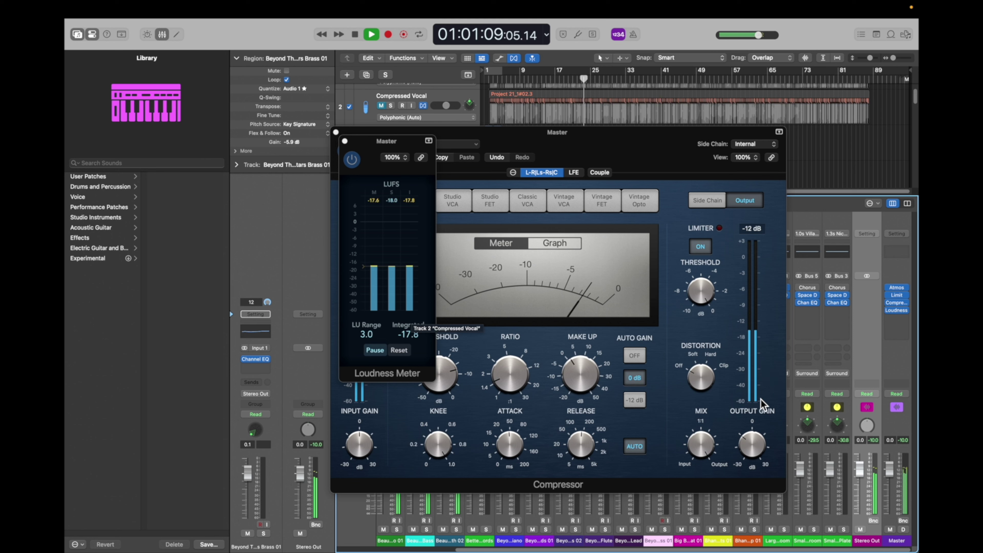
- Reset the Loudness Meter and take a fresh loudness measurement of the mix, ending with playback stopped and the plug-in windows closed
left_click_drag(753, 436, 752, 441)
mouse_move(903, 312)
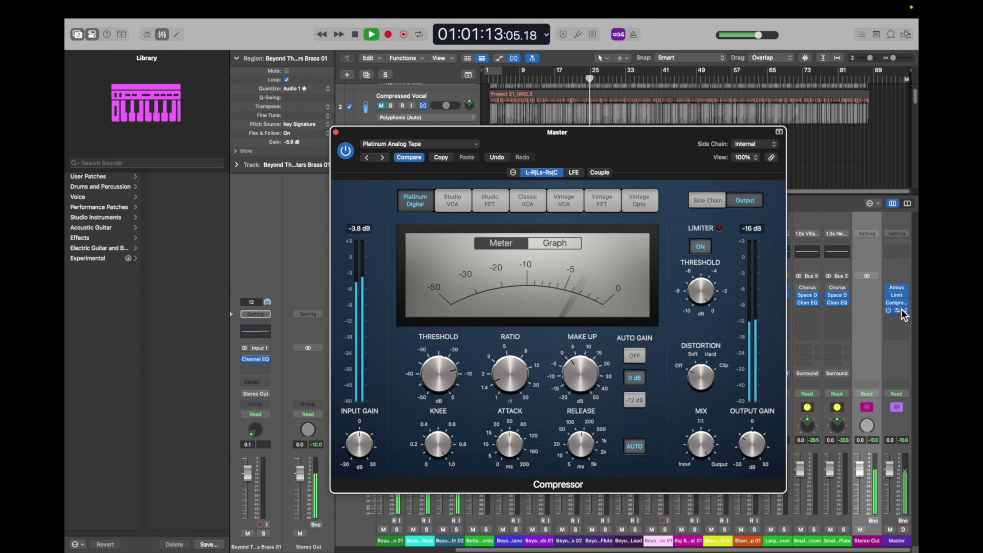
left_click(902, 311)
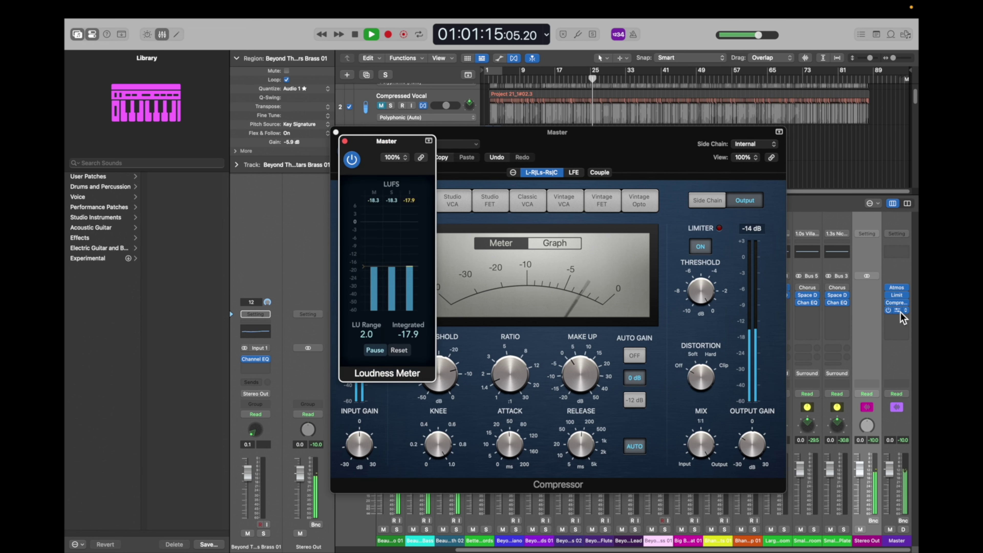
left_click(399, 350)
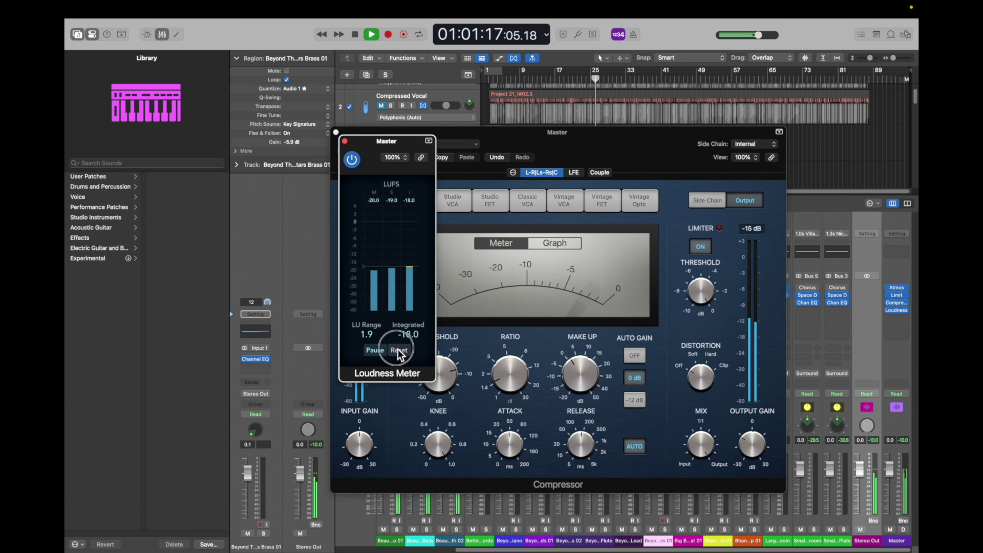
left_click(374, 349)
left_click(394, 349)
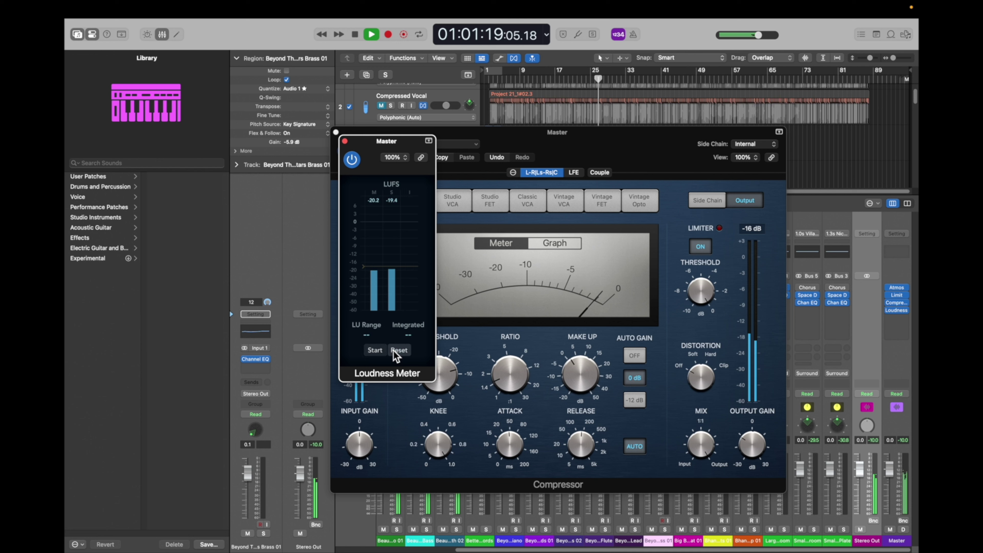
left_click(374, 351)
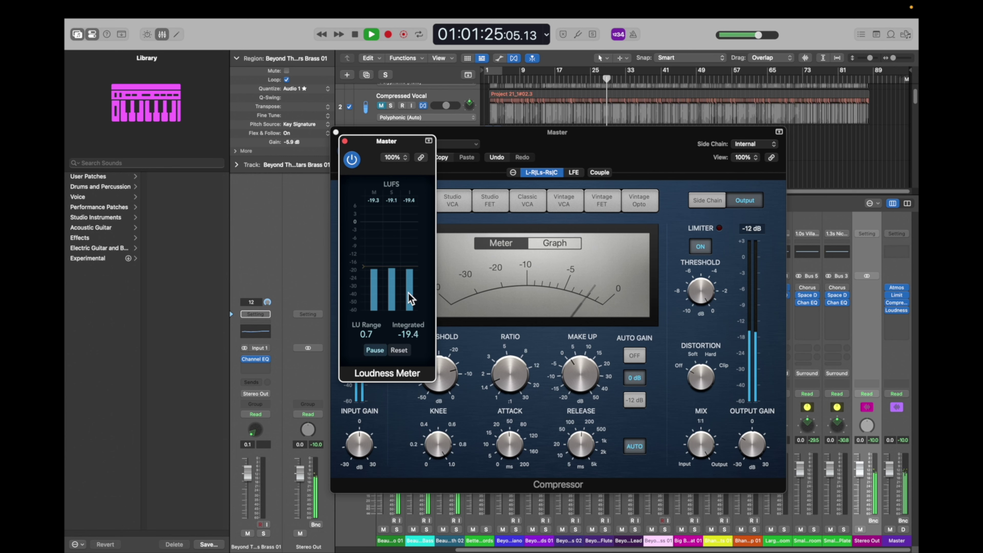
left_click(355, 36)
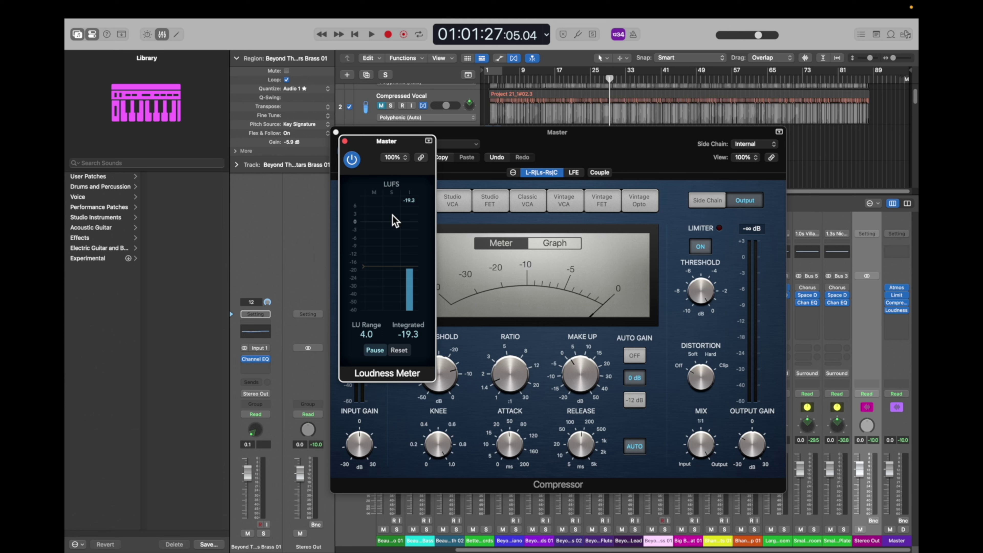
left_click(345, 141)
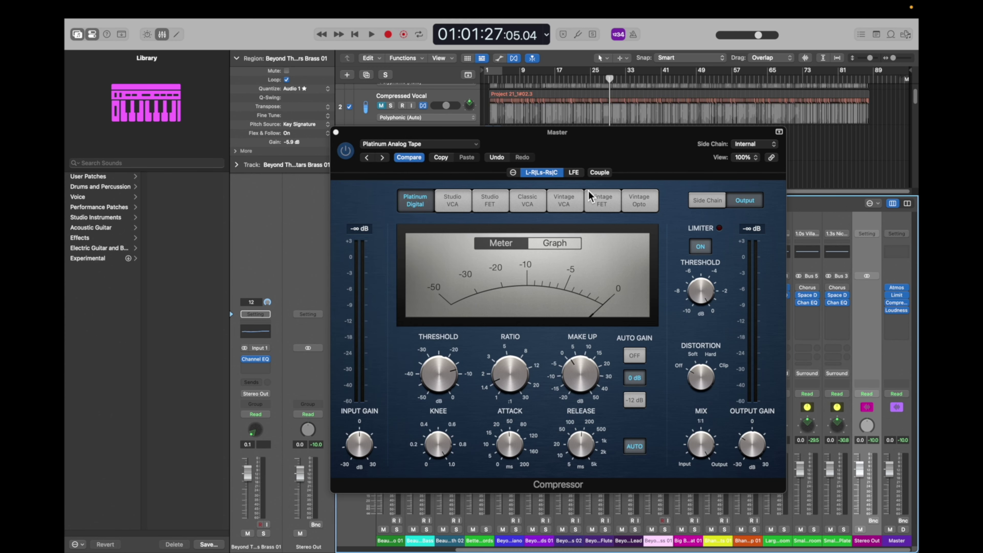
left_click(335, 132)
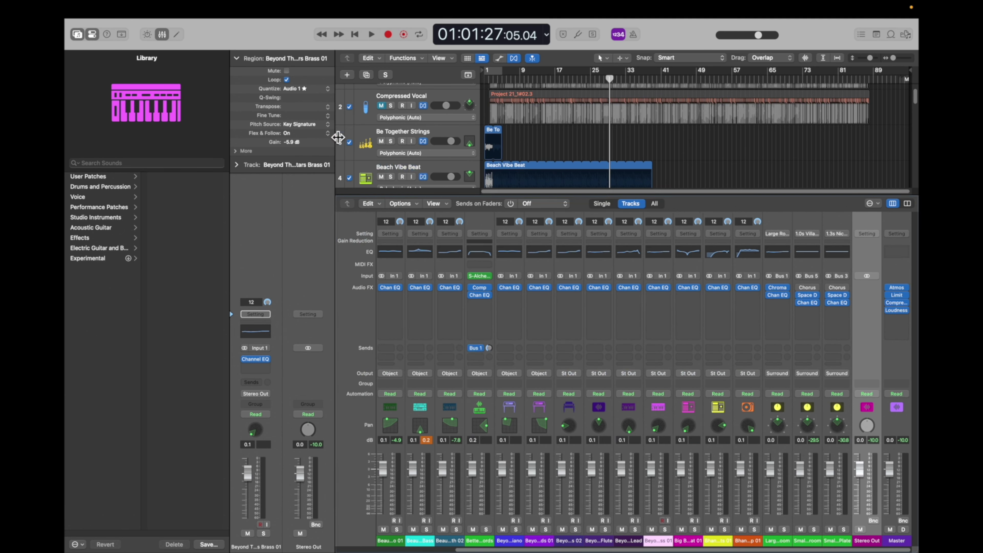
- Set the Dolby Atmos plug-in's monitoring format to Dolby Renderer
left_click(898, 288)
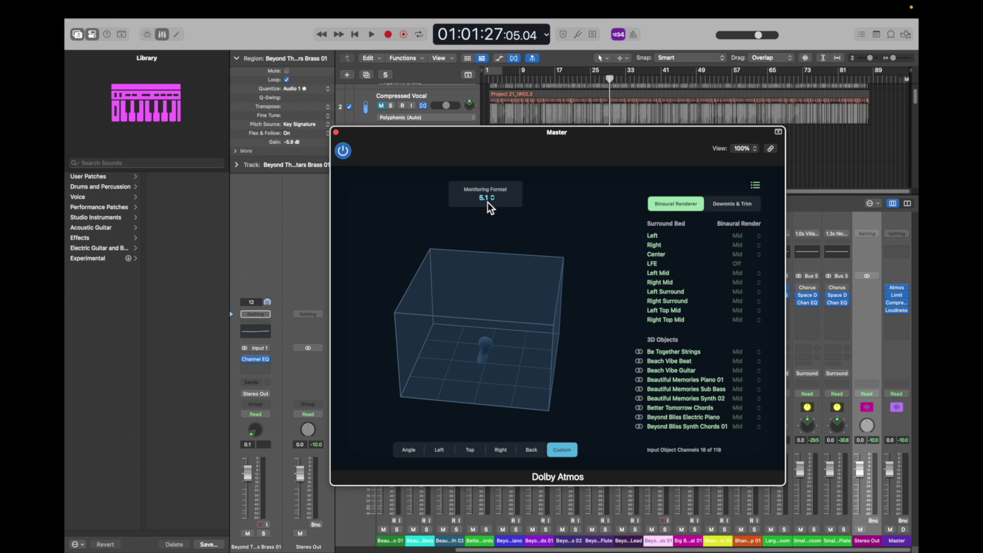
left_click(489, 202)
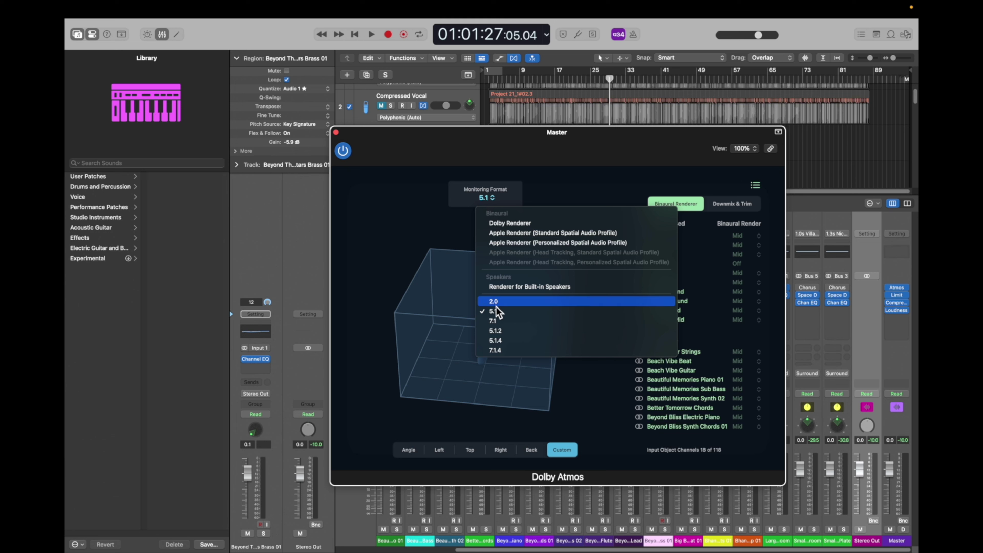
left_click(499, 224)
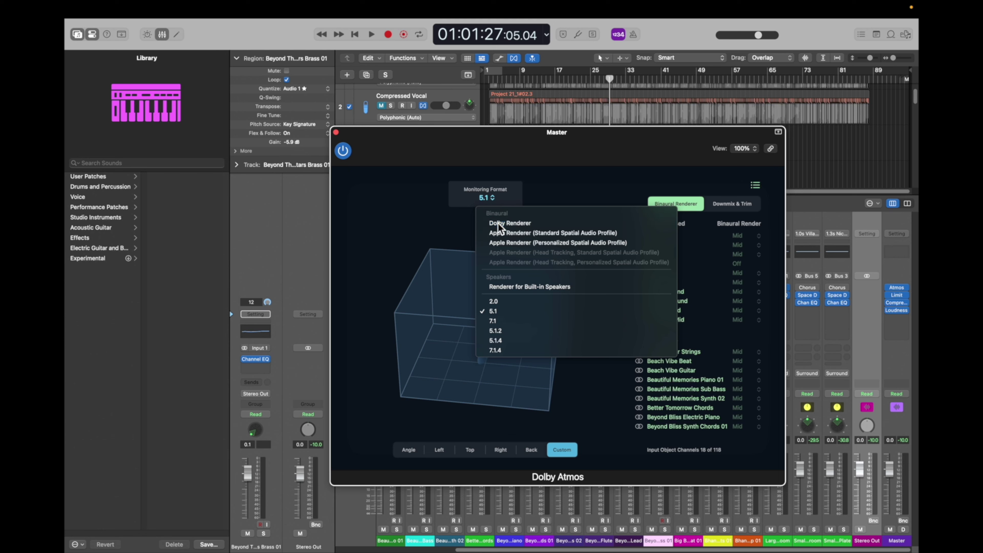
- Set the binaural render mode of the surround bed's Left and Right channels to Near and the Center channel to Off
left_click(738, 236)
left_click(738, 250)
left_click(738, 248)
left_click(744, 269)
left_click(741, 255)
left_click(746, 268)
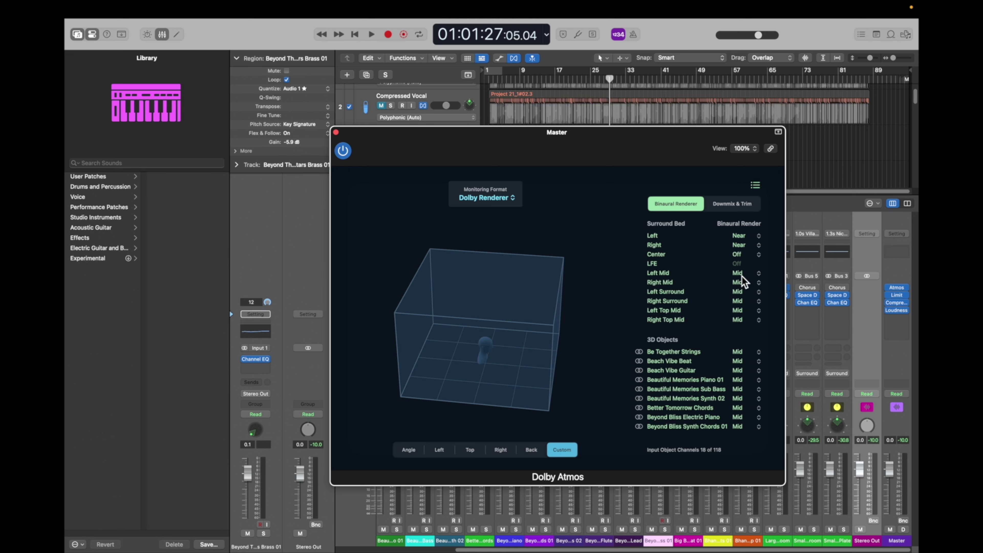
- Set the binaural render mode of the surround bed's Center channel to Near
left_click(740, 256)
left_click(747, 278)
left_click(738, 273)
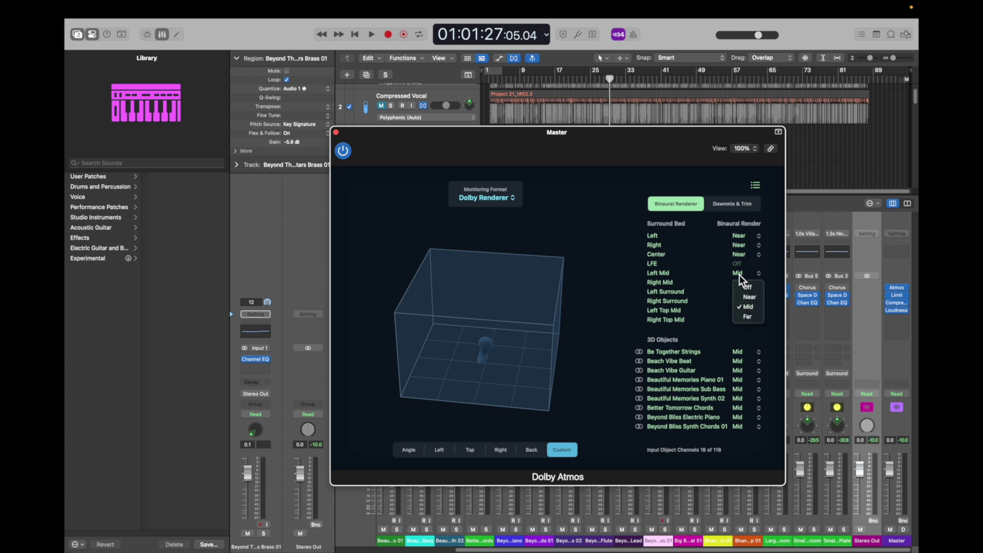
left_click(740, 274)
- Set the binaural render mode of the surround bed's Left Surround, Right Surround, Left Top Mid and Right Top Mid channels to Far
left_click(740, 292)
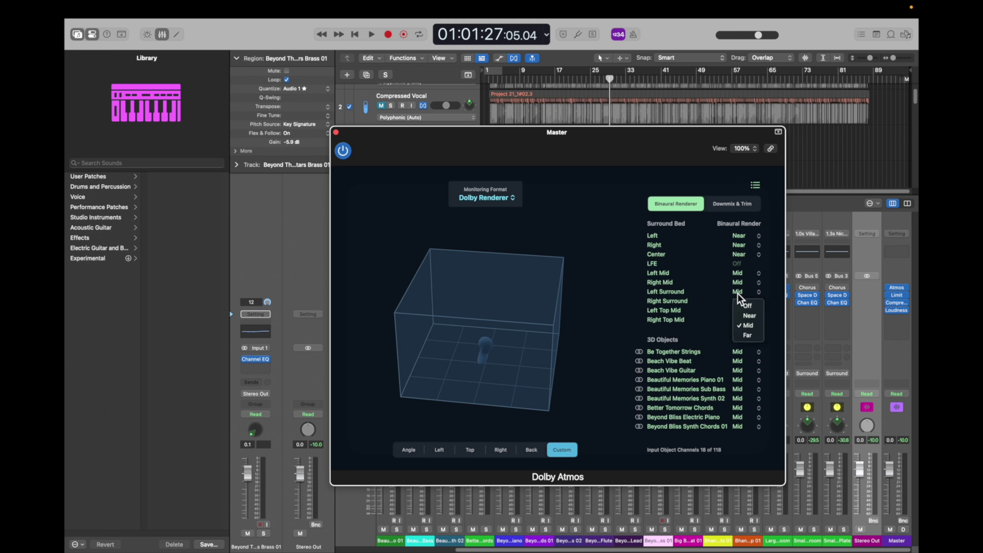
left_click(743, 335)
left_click(740, 303)
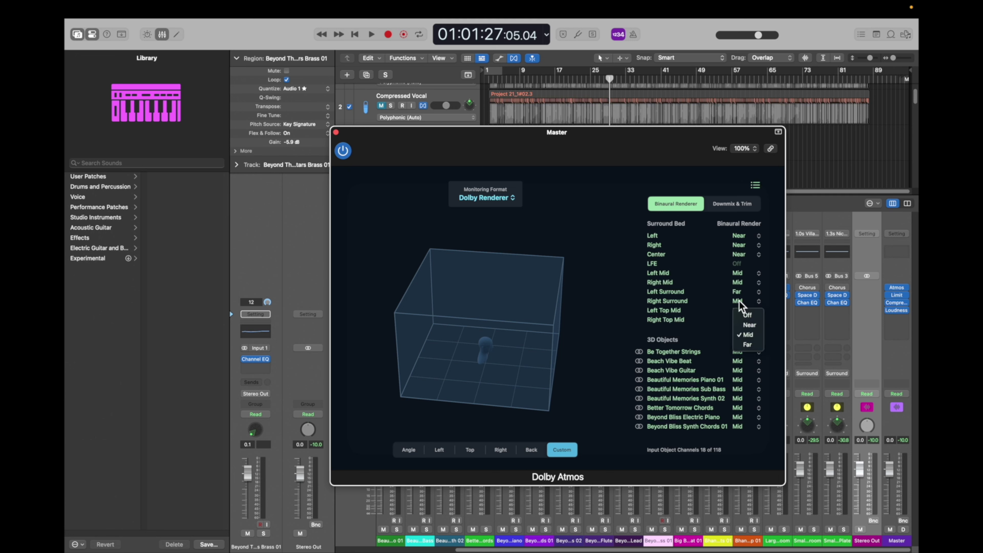
left_click(742, 344)
left_click(740, 311)
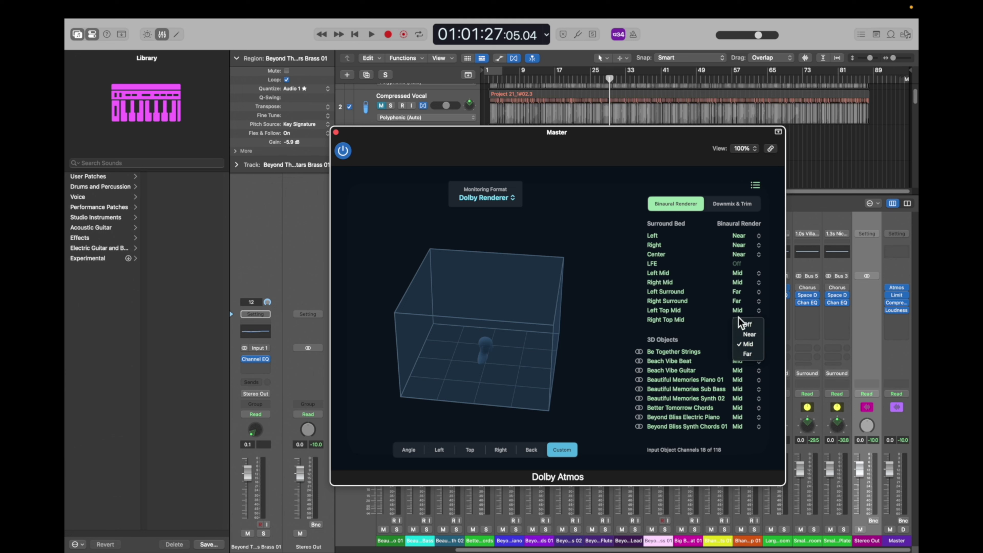
left_click(741, 353)
left_click(740, 320)
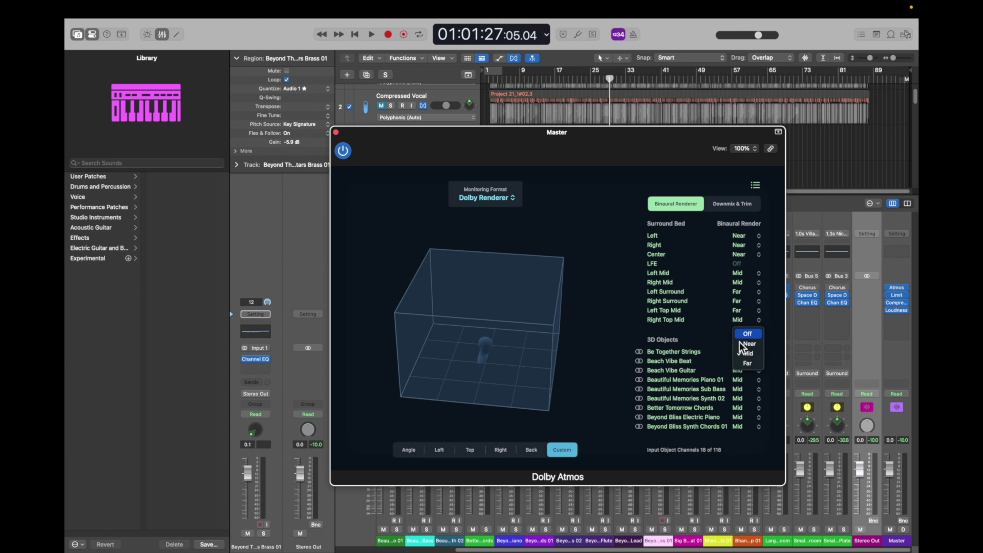
left_click(744, 361)
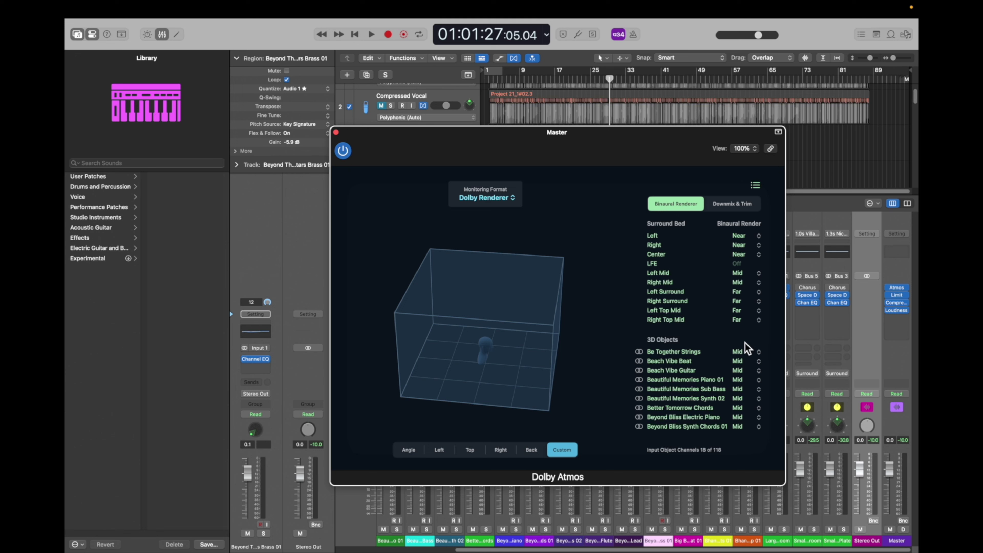
- Set the binaural render mode of the Be Together Strings object to Off and the Beach Vibe Beat object to Near
left_click(739, 353)
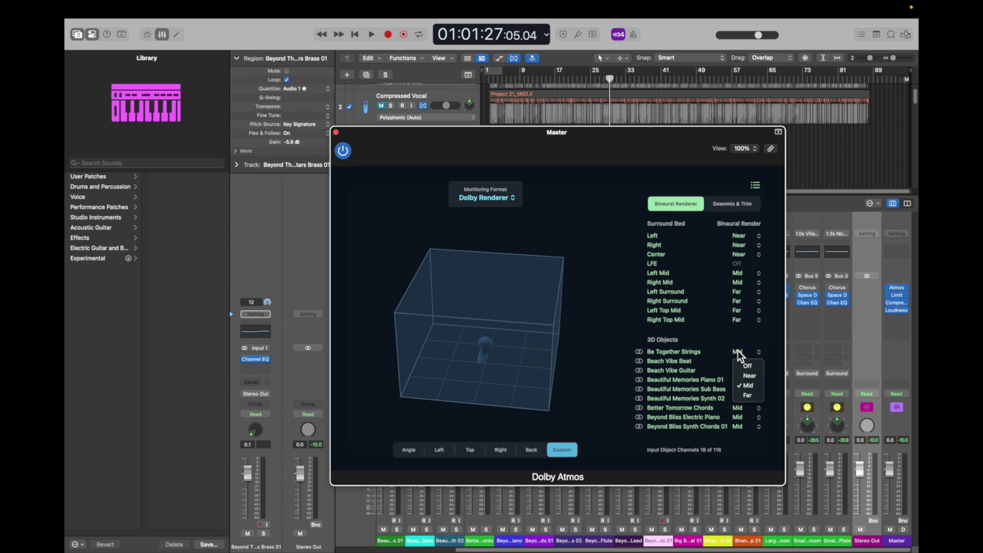
left_click(747, 365)
left_click(743, 369)
left_click(744, 387)
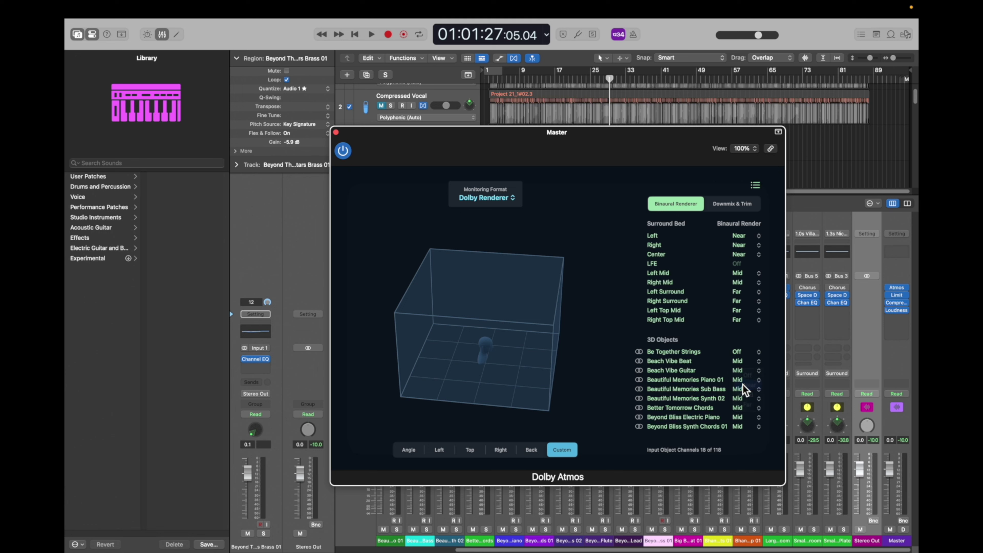
- Set the binaural render mode of the Beach Vibe Guitar and Beautiful Memories Piano 01, Sub Bass and Synth 02 objects to Off
left_click(741, 371)
left_click(741, 386)
left_click(741, 387)
left_click(740, 395)
left_click(740, 398)
left_click(743, 403)
left_click(740, 407)
left_click(739, 413)
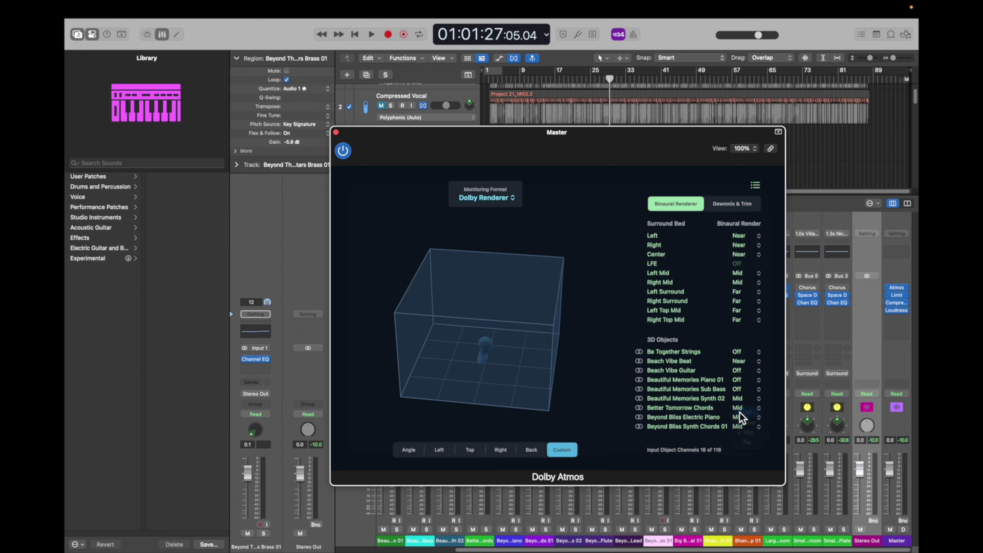
- Set the binaural render mode of the Better Tomorrow Chords, Beyond Bliss Electric Piano and Beyond Bliss Synth Chords 01 objects to Off
left_click(739, 408)
left_click(740, 419)
left_click(739, 418)
left_click(743, 432)
left_click(737, 428)
left_click(731, 433)
- Set the monitoring format to Apple Renderer (Standard Spatial Audio Profile) and display the 7.1 downmix trim controls
left_click(500, 199)
left_click(504, 232)
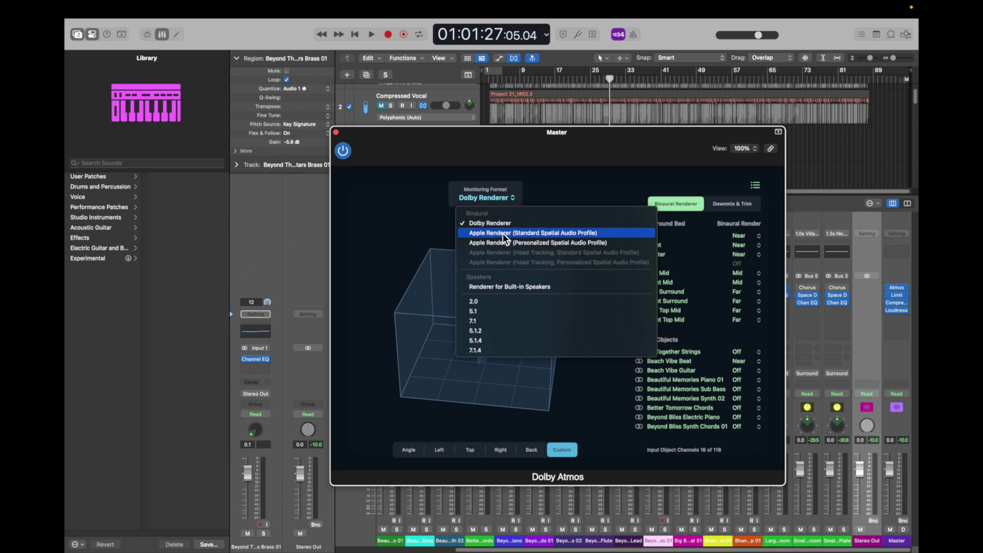
left_click(734, 204)
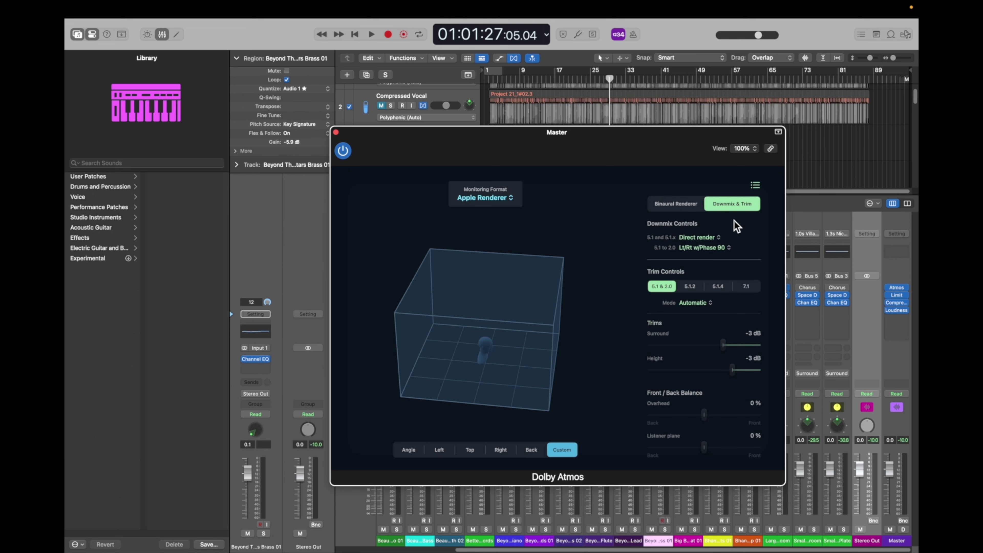
left_click(746, 286)
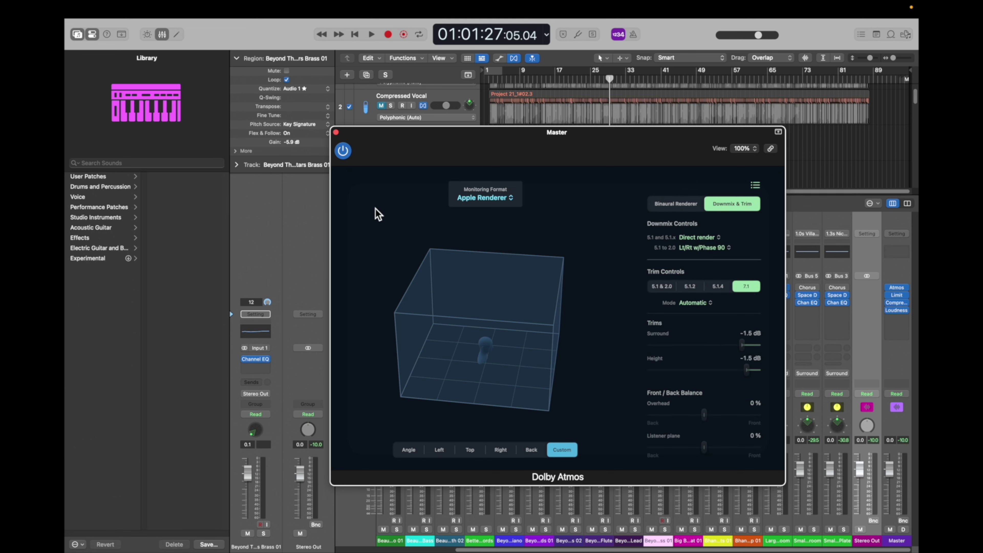
- Close the Dolby Atmos plug-in window
left_click(129, 8)
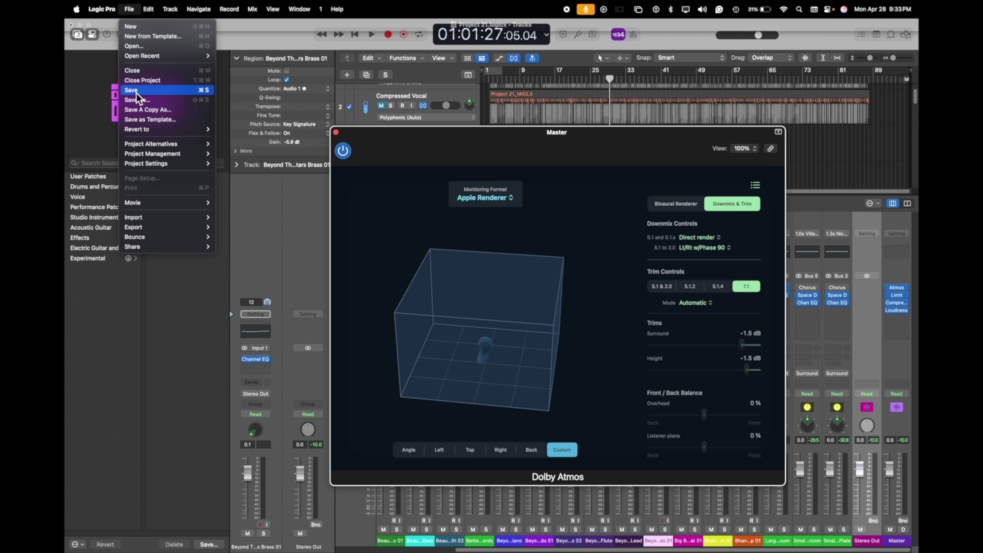
mouse_move(156, 227)
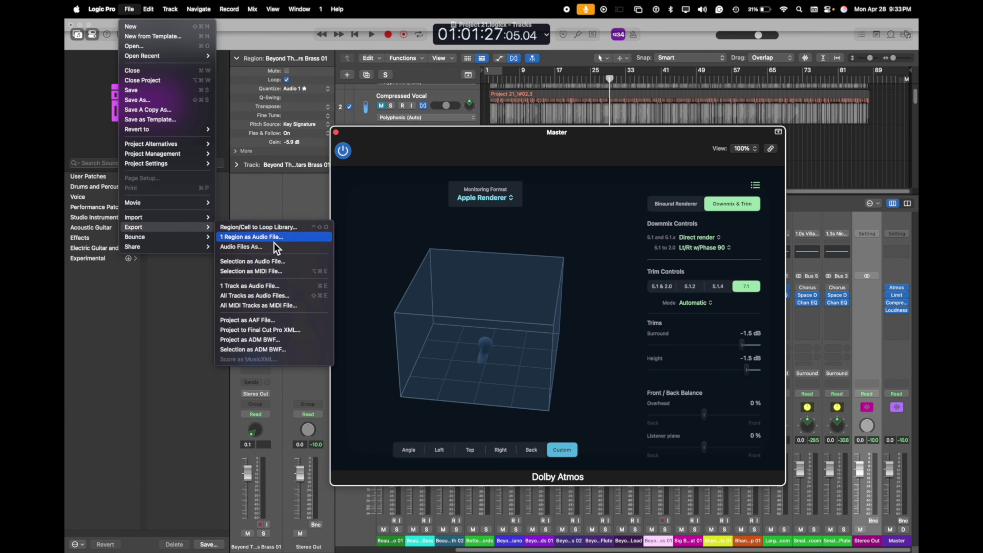
left_click(335, 133)
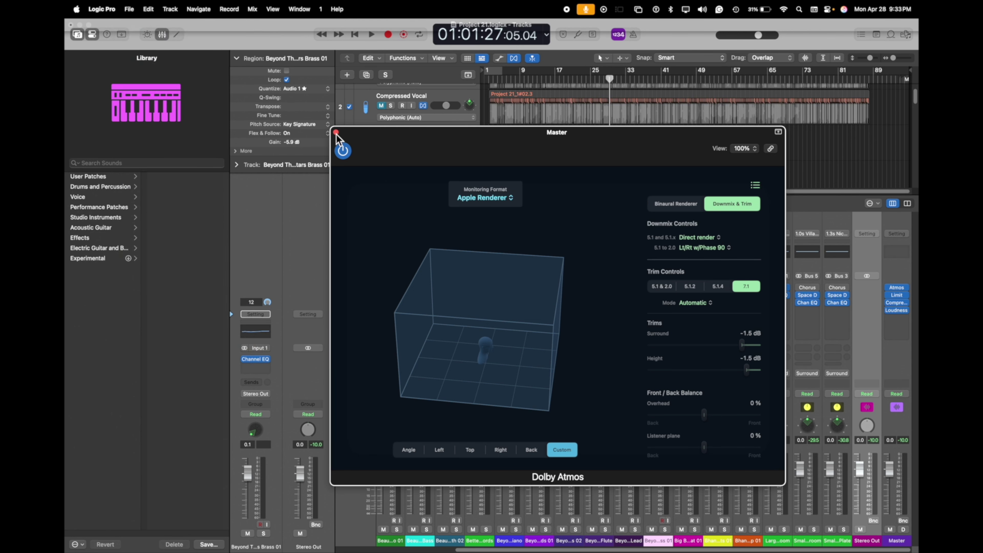
left_click(336, 133)
- Set the cycle range across the whole arrangement, from bar 1 to beyond the end of the last region
left_click(500, 72)
left_click(499, 72)
left_click_drag(499, 71, 888, 92)
scroll(866, 101, "down", 10)
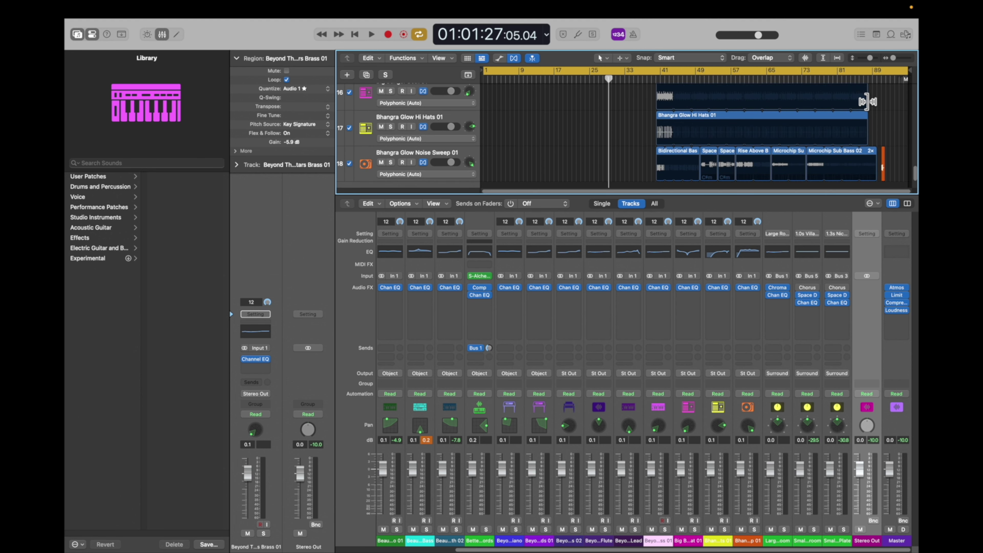
scroll(866, 102, "up", 10)
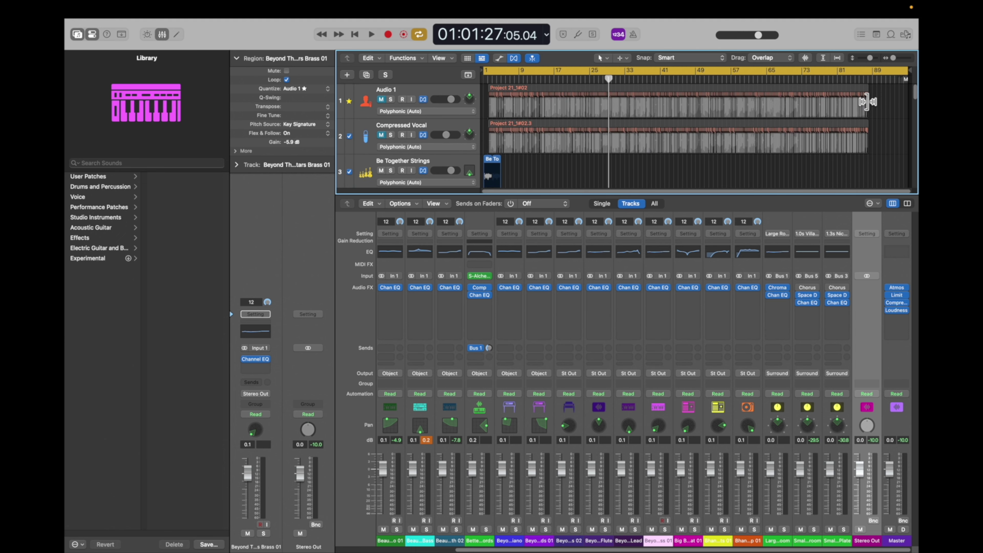
- Show all channel strips in the Mixer and select every channel strip and region, starting from Audio 1
left_click(392, 263)
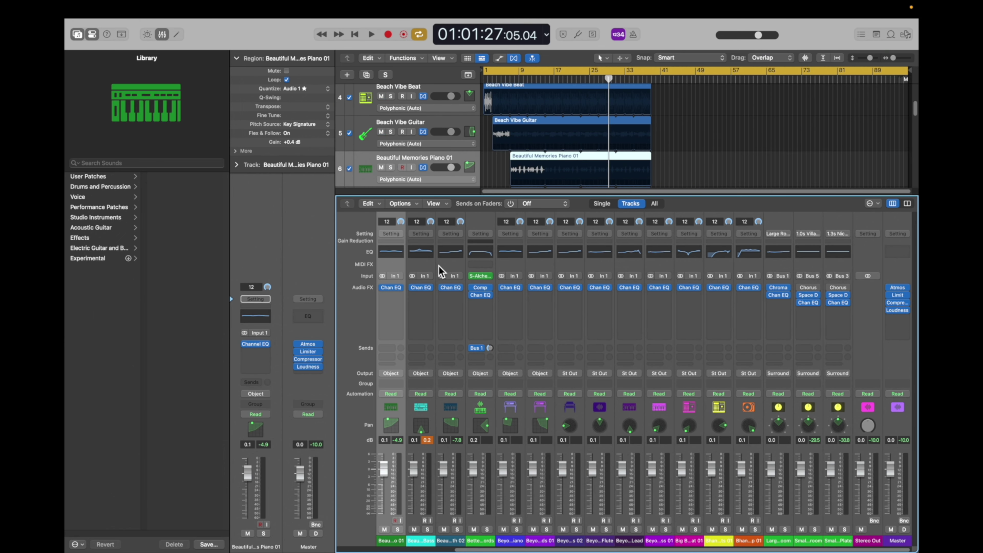
left_click(655, 204)
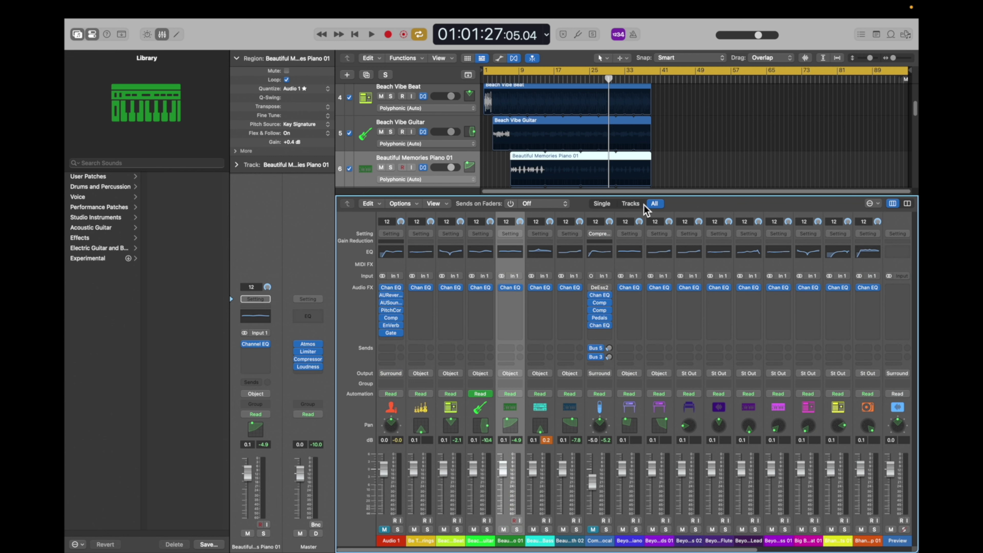
left_click(392, 264)
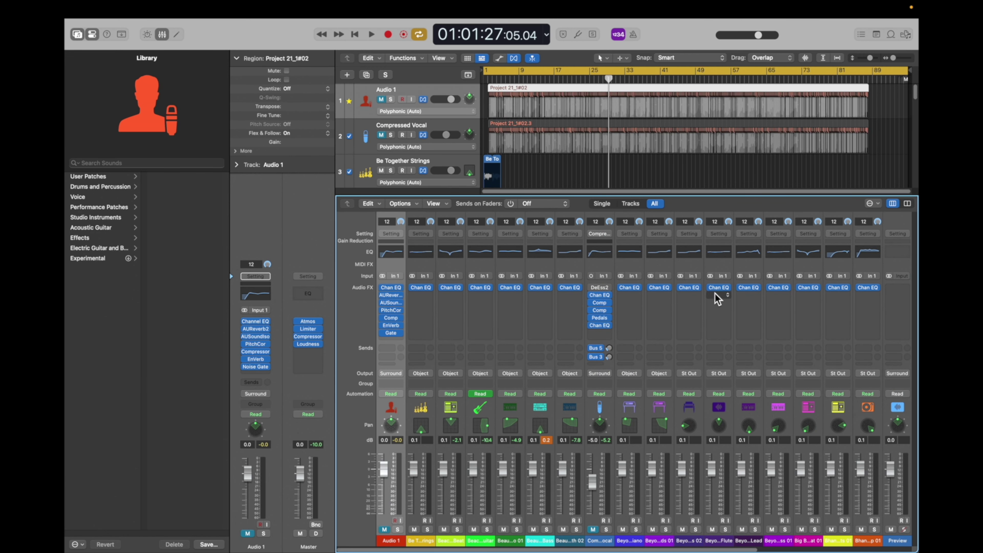
scroll(814, 309, "right", 7)
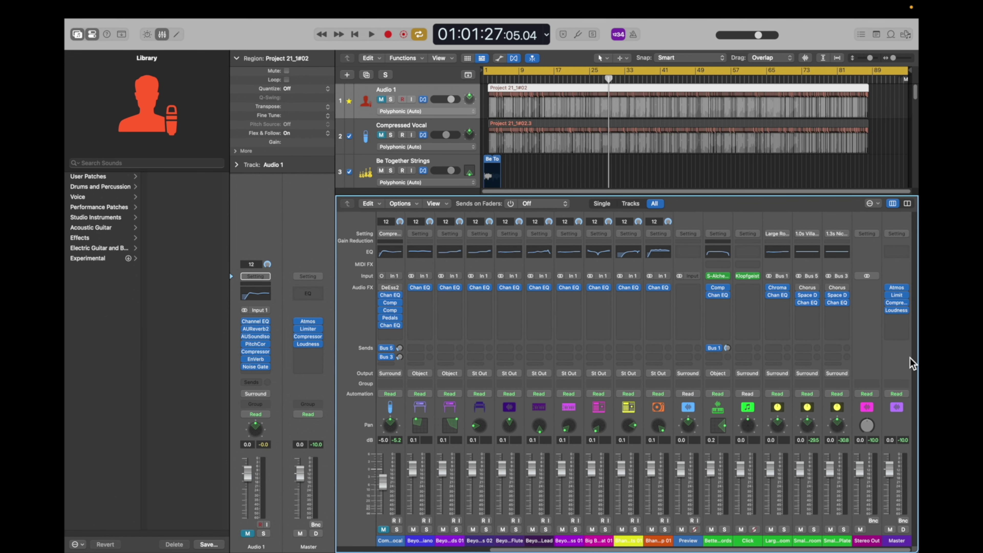
key("super+a")
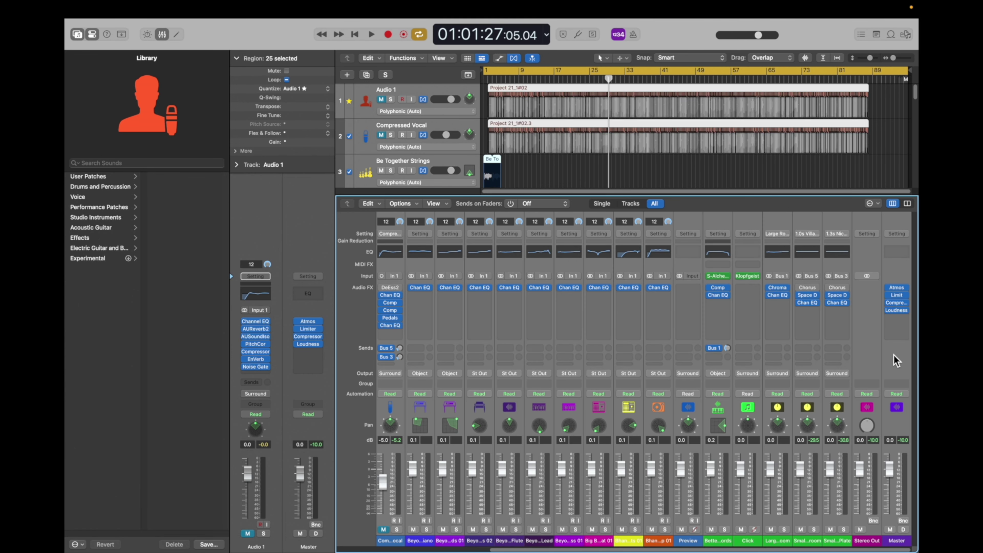
scroll(740, 362, "left", 2)
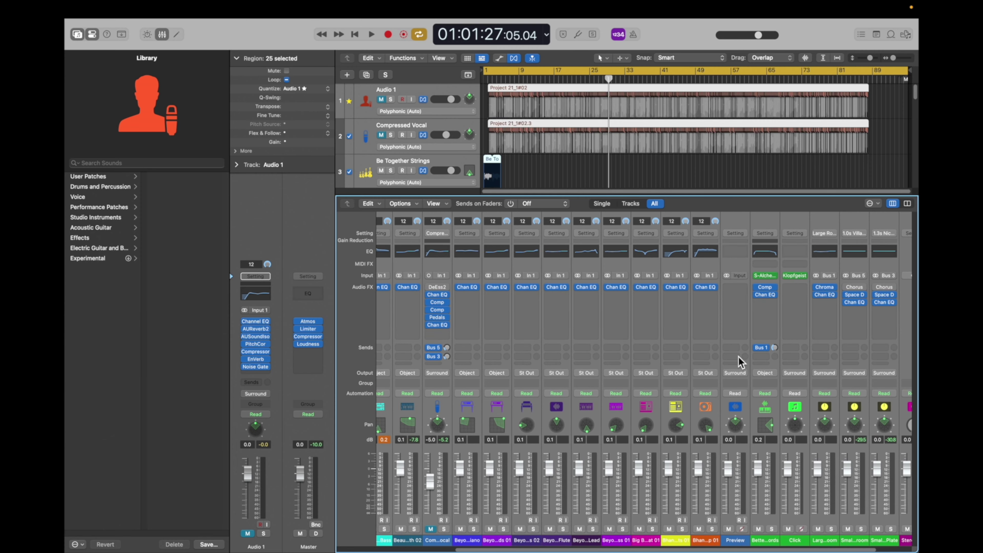
scroll(740, 361, "right", 2)
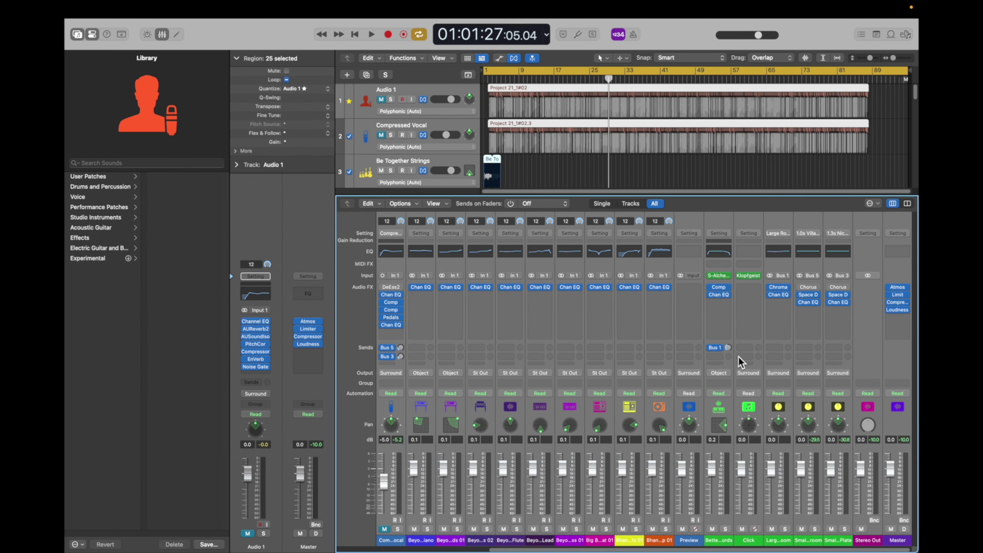
scroll(740, 362, "left", 7)
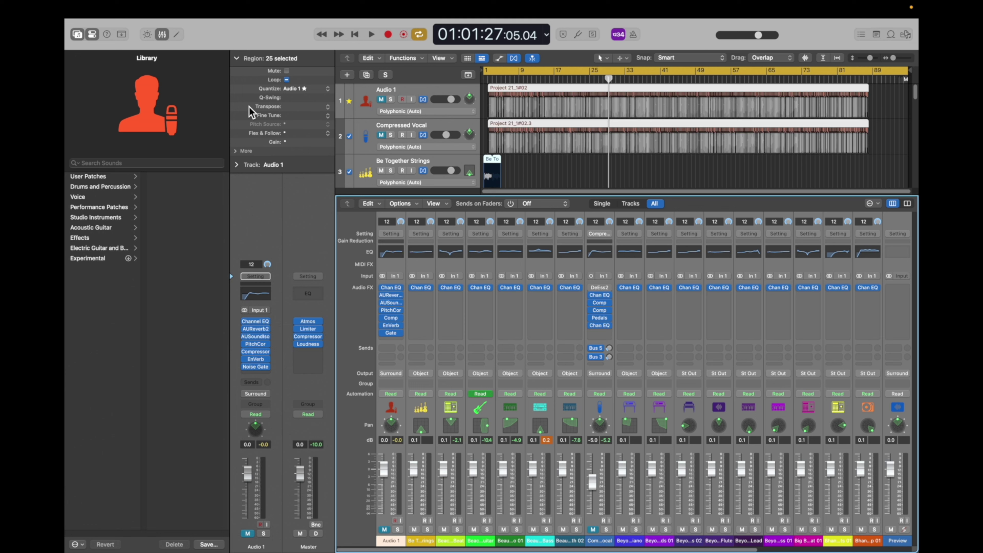
- Export the project as an ADM BWF file named Project 21.wav to the Desktop
left_click(130, 10)
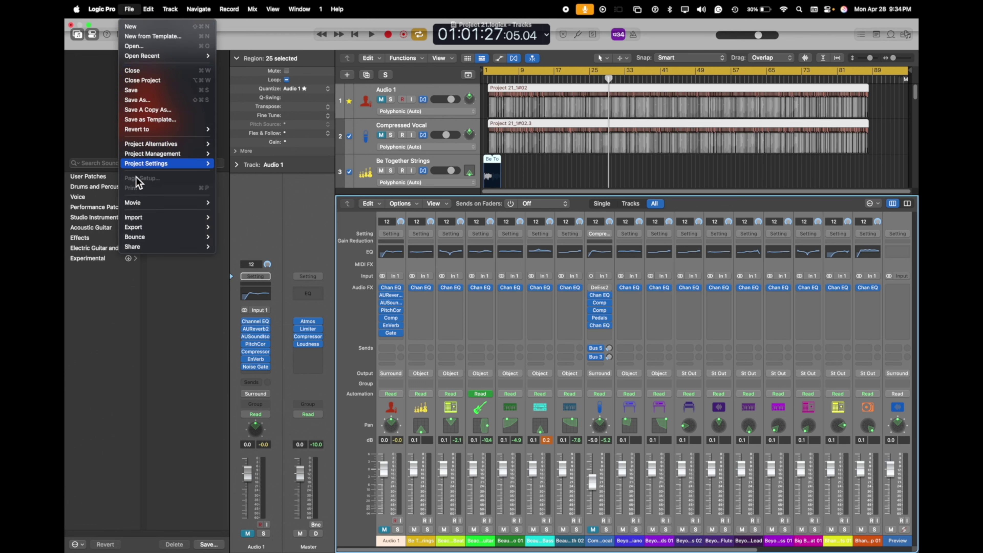
mouse_move(141, 230)
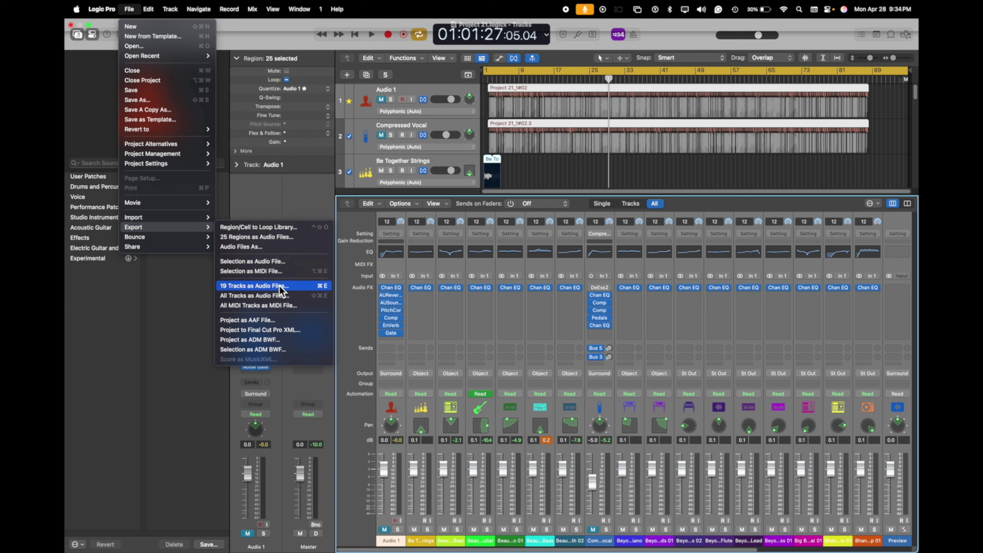
left_click(264, 342)
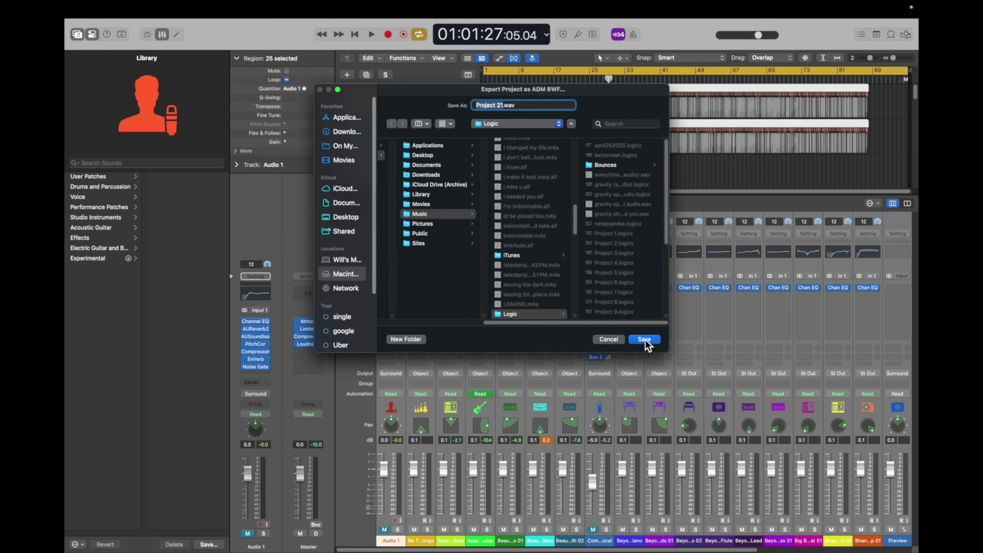
left_click(350, 218)
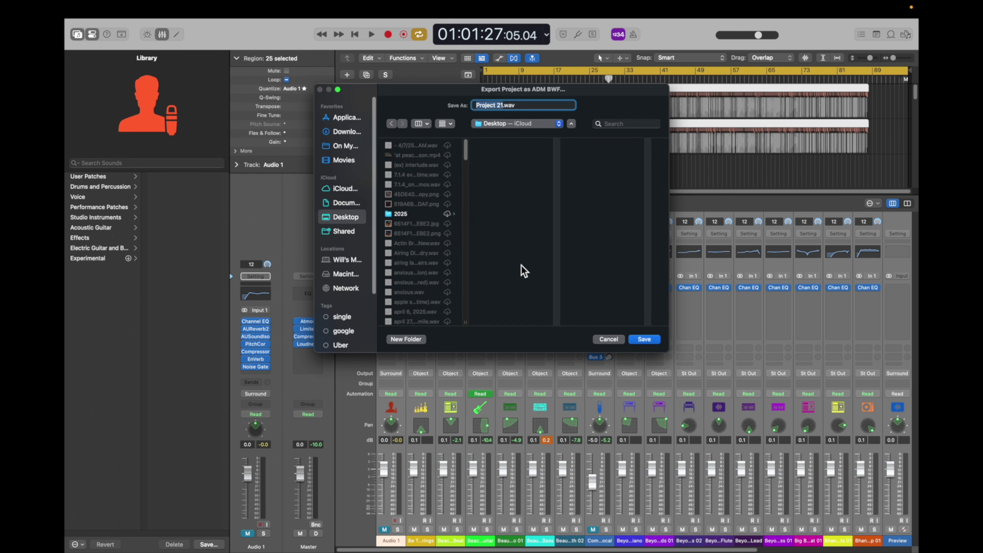
left_click(644, 339)
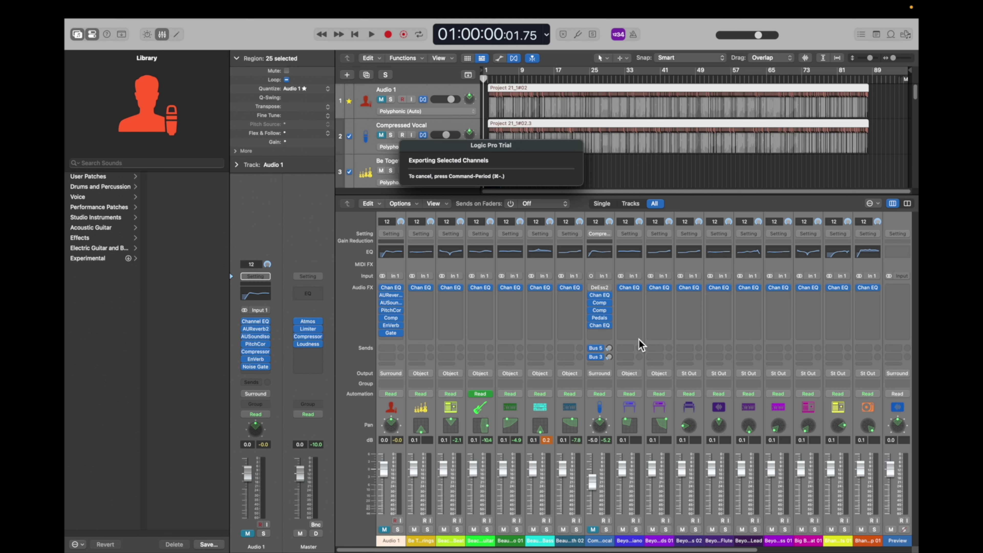